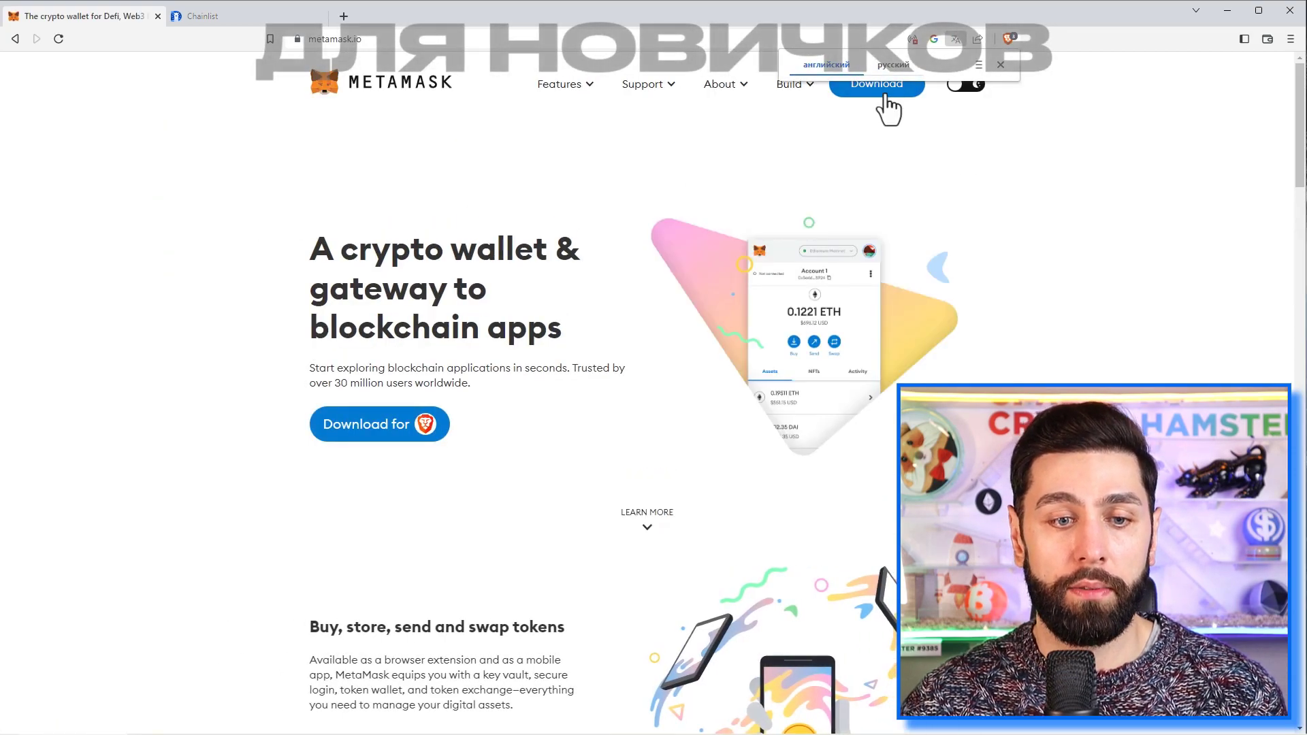
# - Install the MetaMask extension from its Chrome Web Store page and pin it to the browser toolbar
pyautogui.click(407, 433)
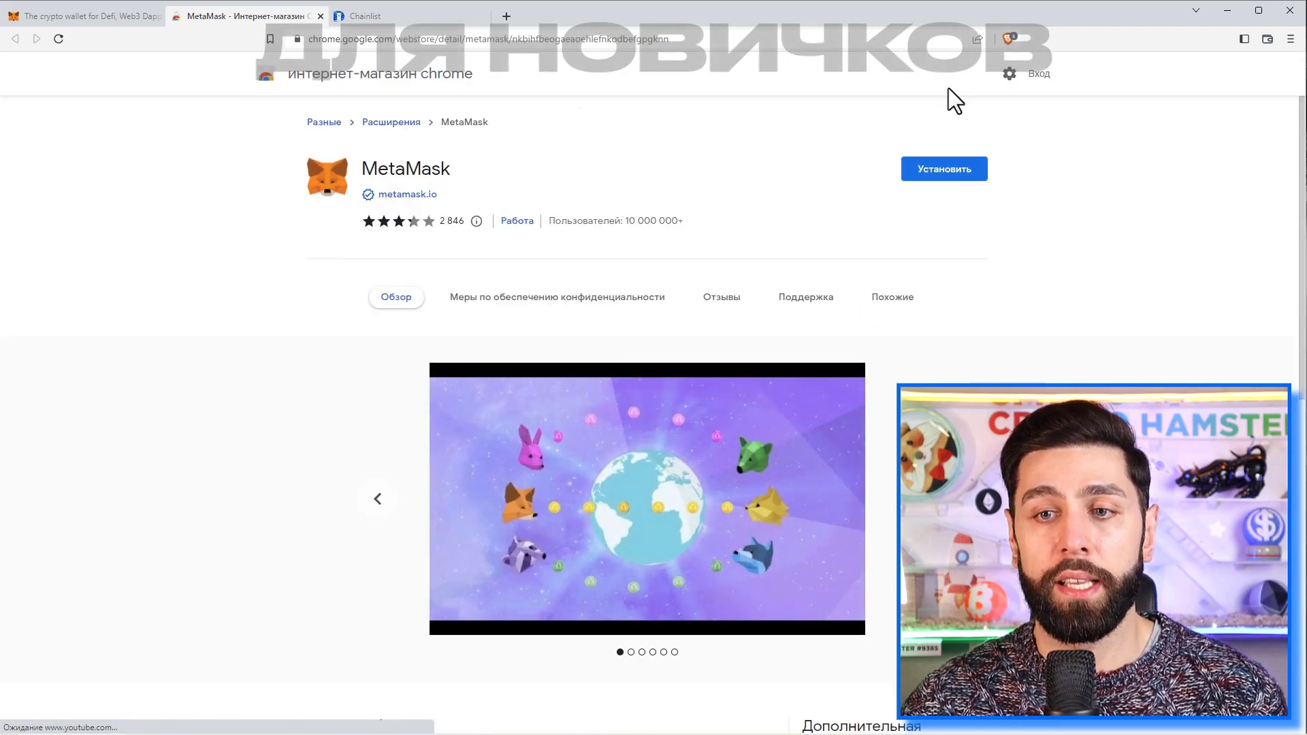
pyautogui.click(943, 172)
pyautogui.click(723, 225)
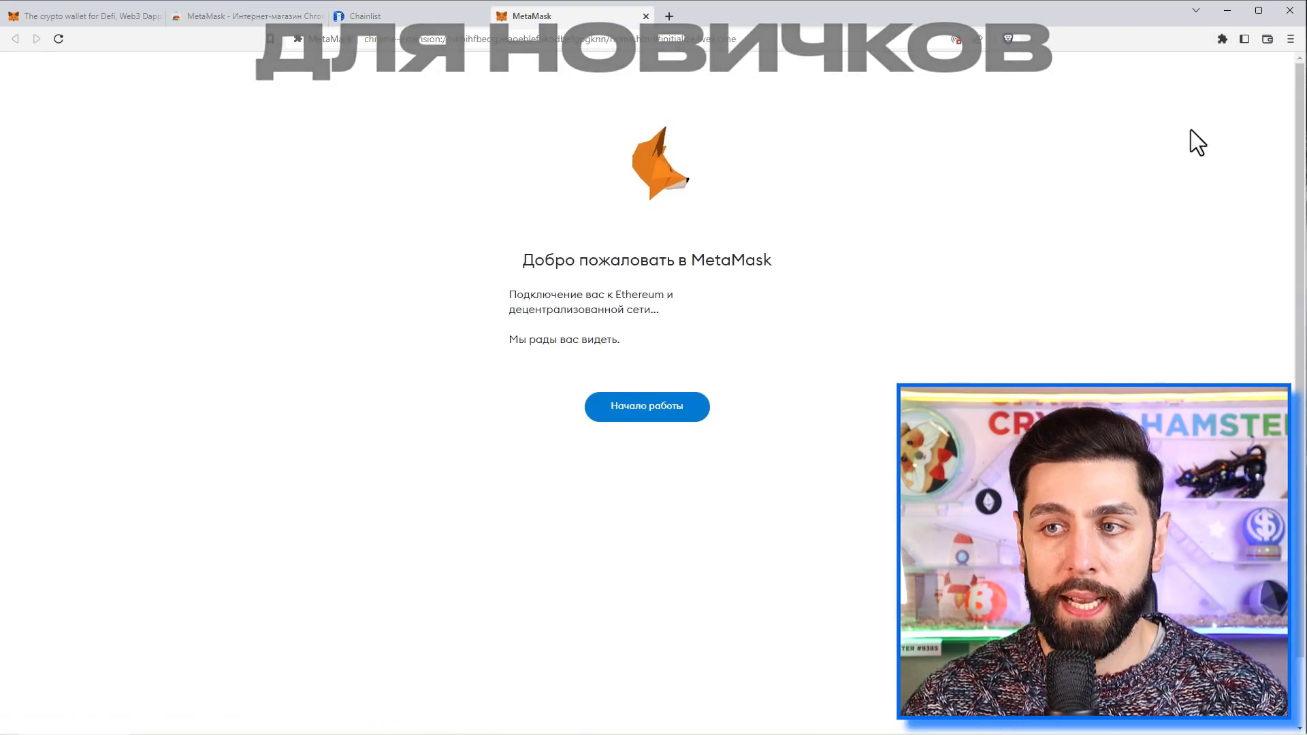
pyautogui.click(1222, 38)
pyautogui.click(1190, 138)
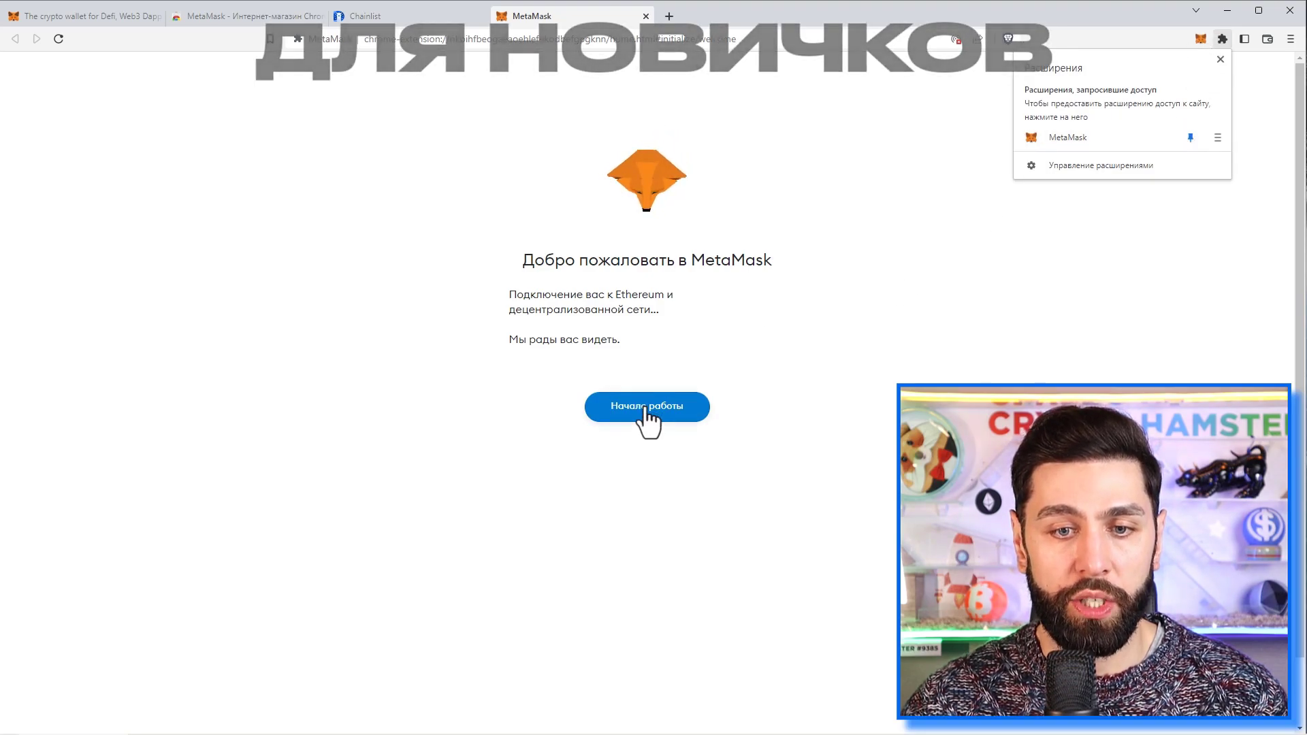
# - Begin the MetaMask setup and choose to create a new wallet
pyautogui.click(644, 406)
pyautogui.click(427, 469)
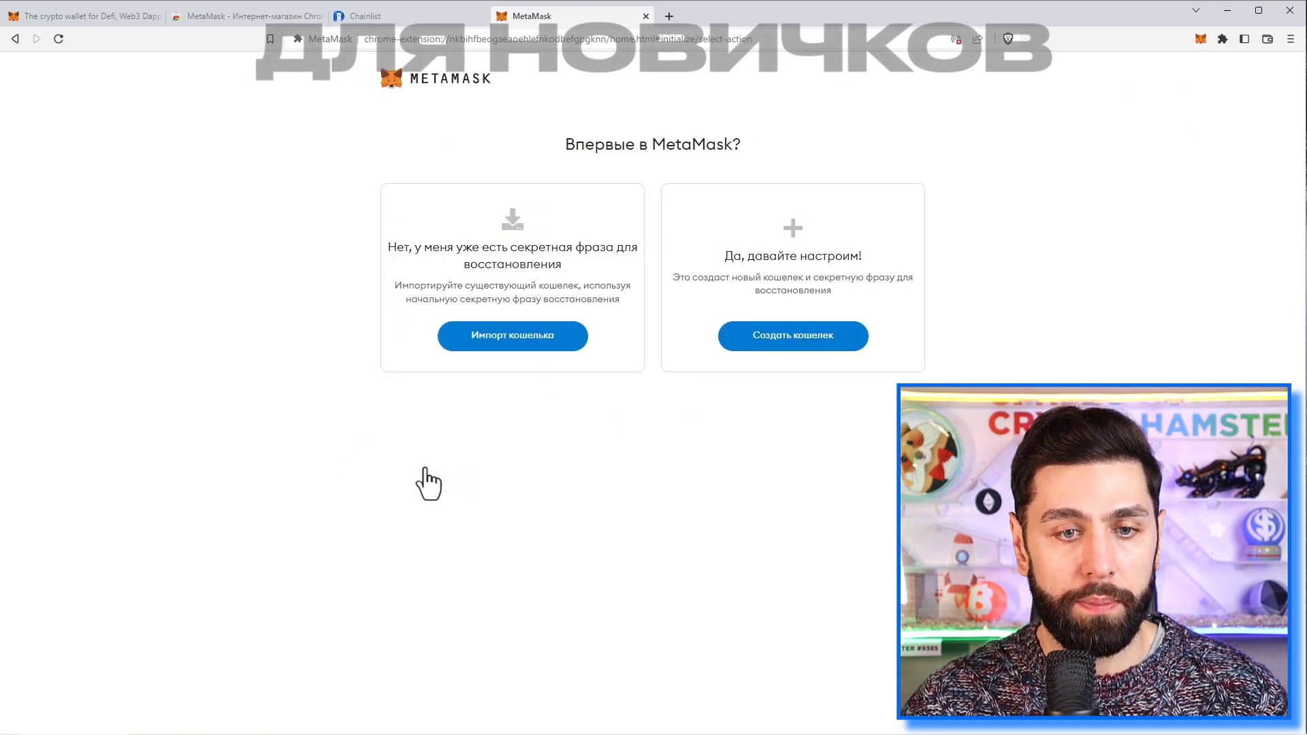
pyautogui.click(793, 337)
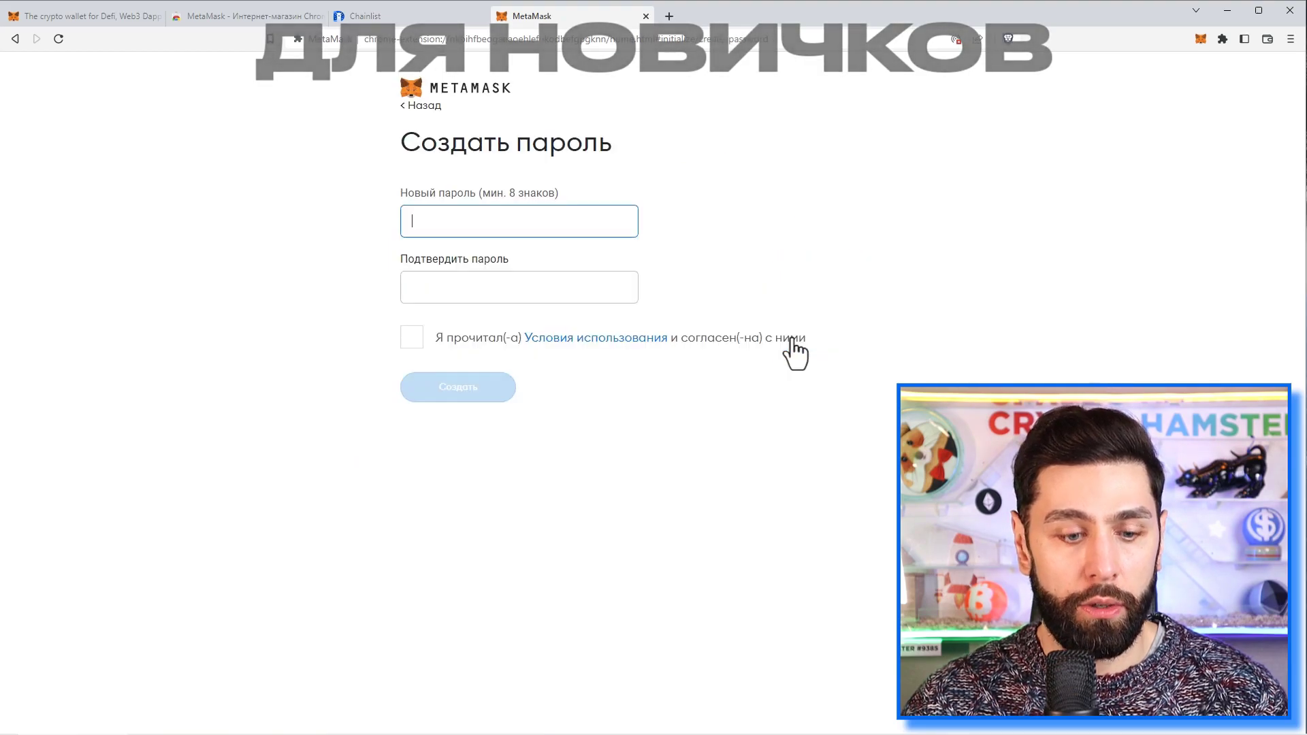
# - Enter and confirm a new wallet password, accept the terms of use, and submit the form
pyautogui.write('1')
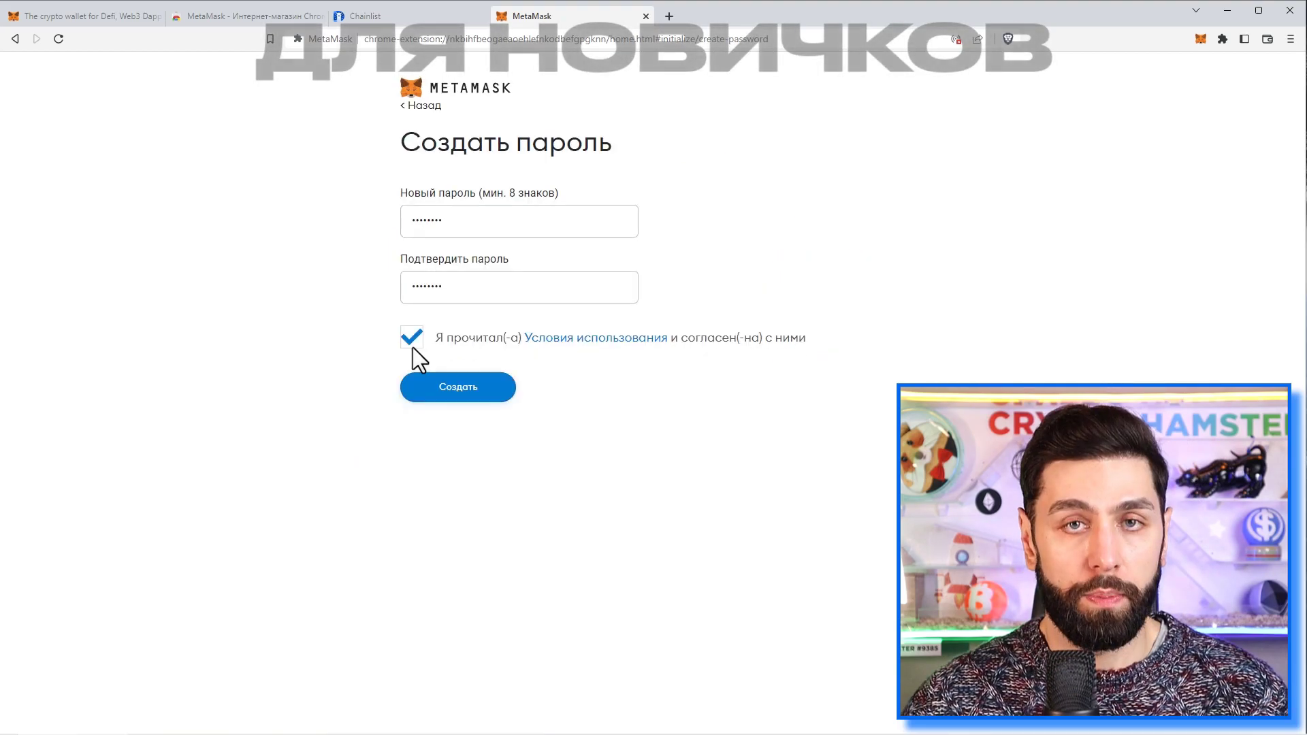
pyautogui.click(412, 337)
pyautogui.click(416, 339)
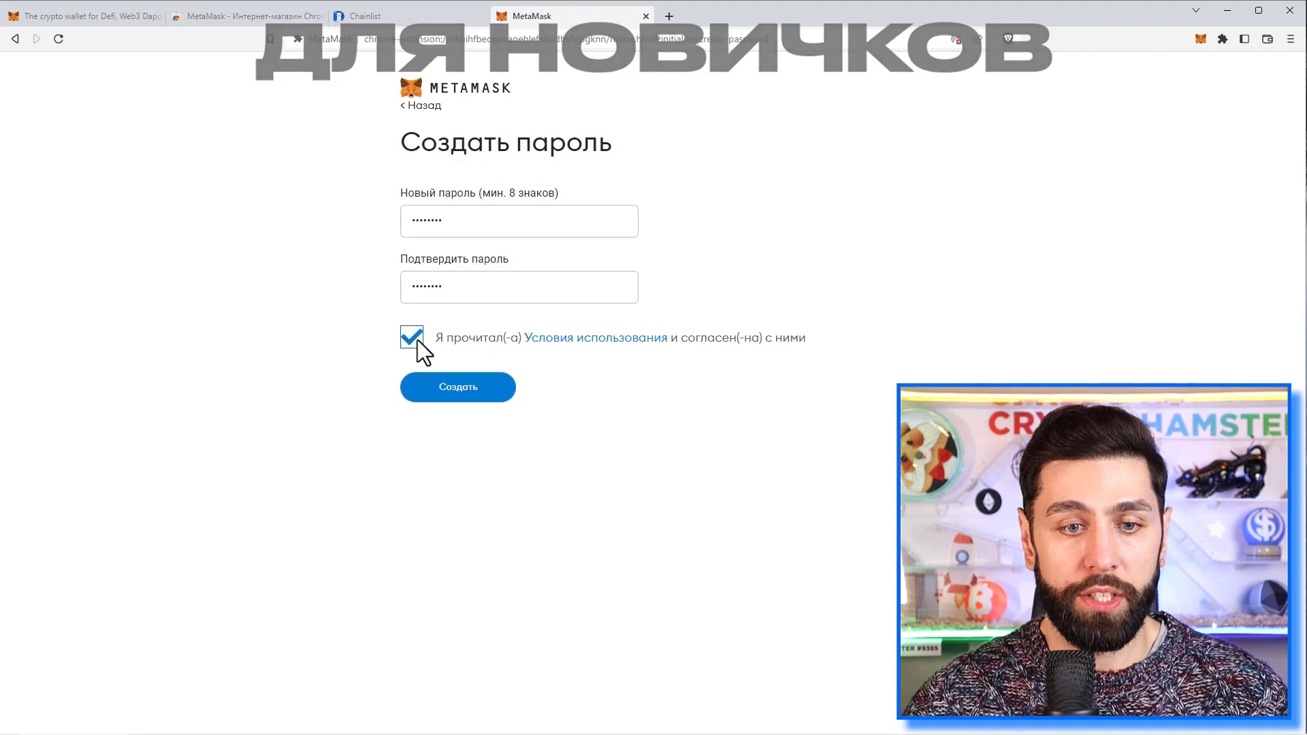
pyautogui.click(465, 393)
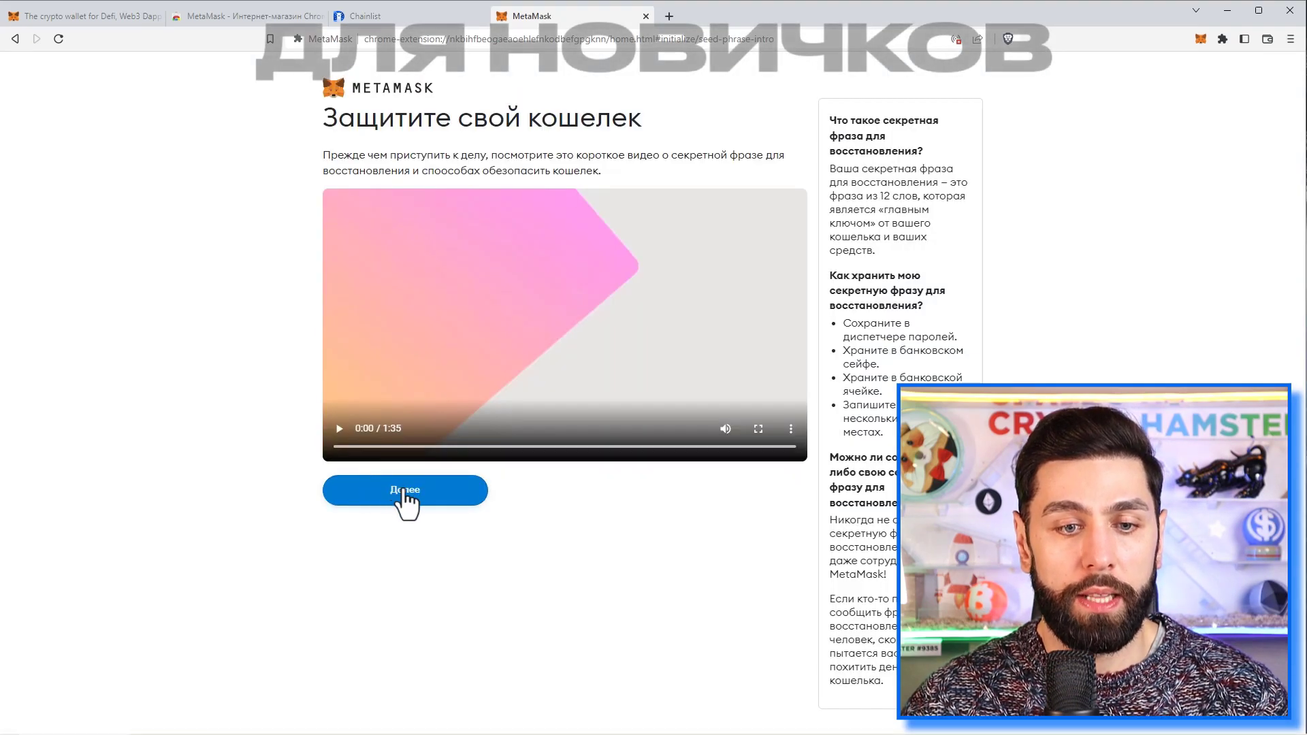
# - Skip the wallet security video, reveal the secret recovery phrase, and continue to its confirmation
pyautogui.click(407, 492)
pyautogui.click(523, 407)
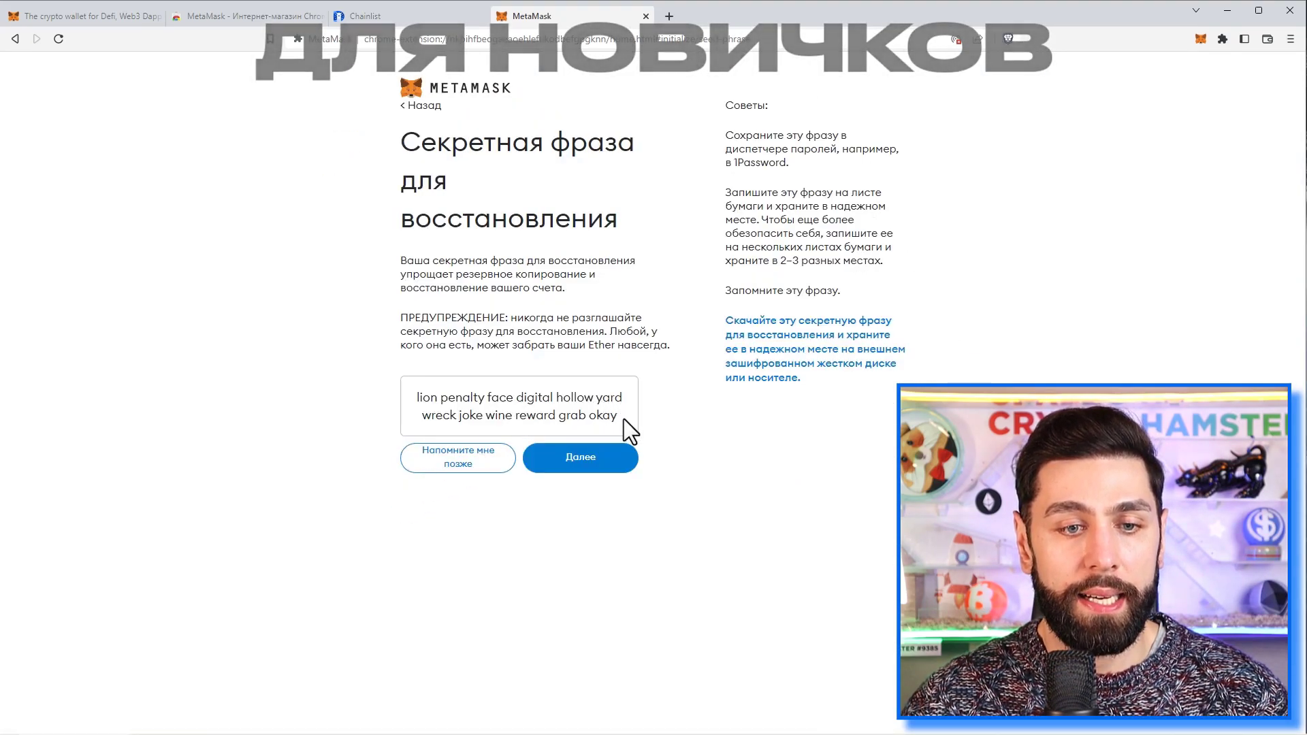
pyautogui.moveTo(624, 418); pyautogui.dragTo(309, 386)
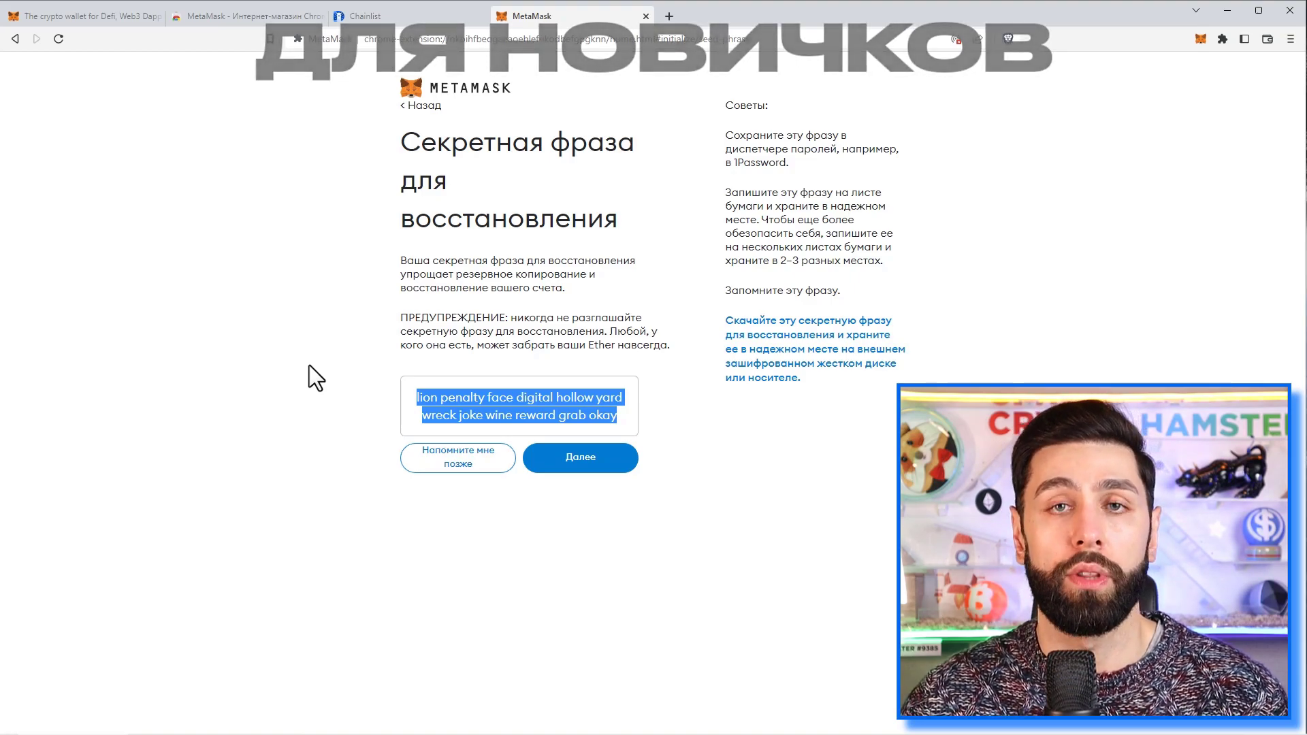
pyautogui.click(575, 457)
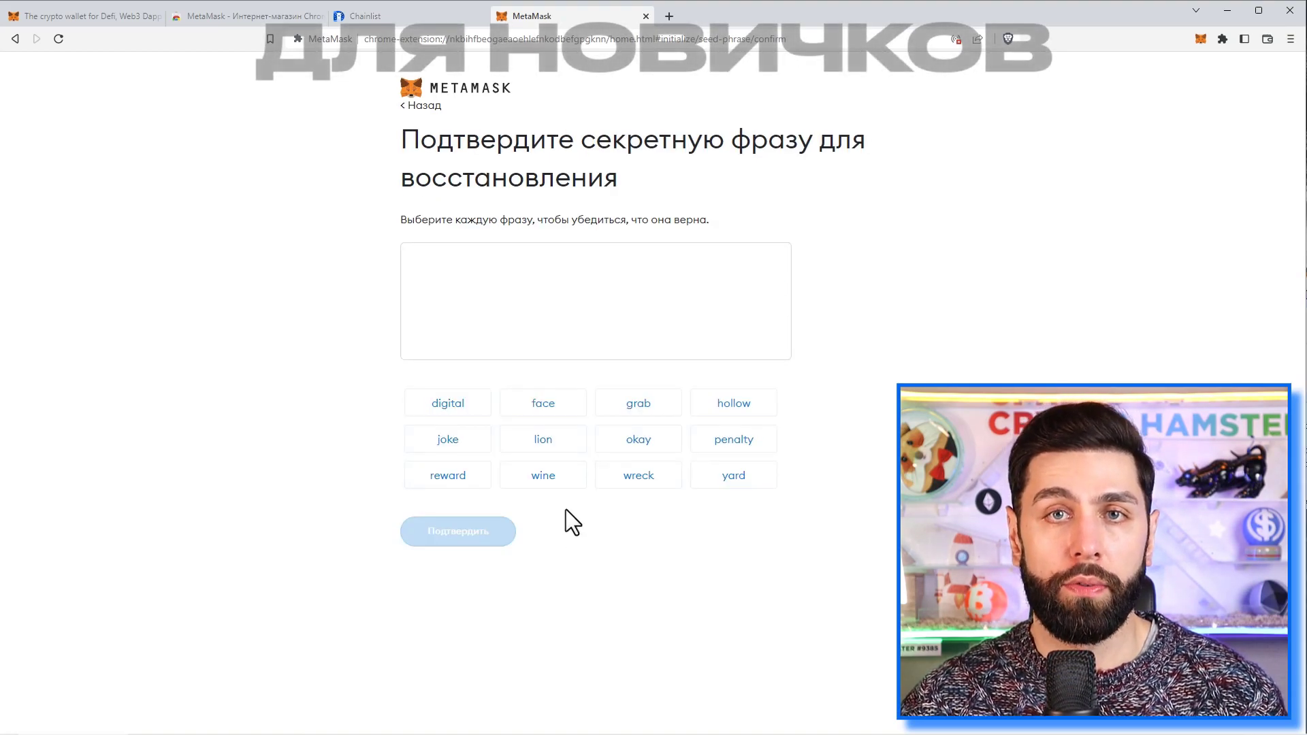
# - Confirm the secret recovery phrase by choosing all of its words in the original order
pyautogui.click(537, 446)
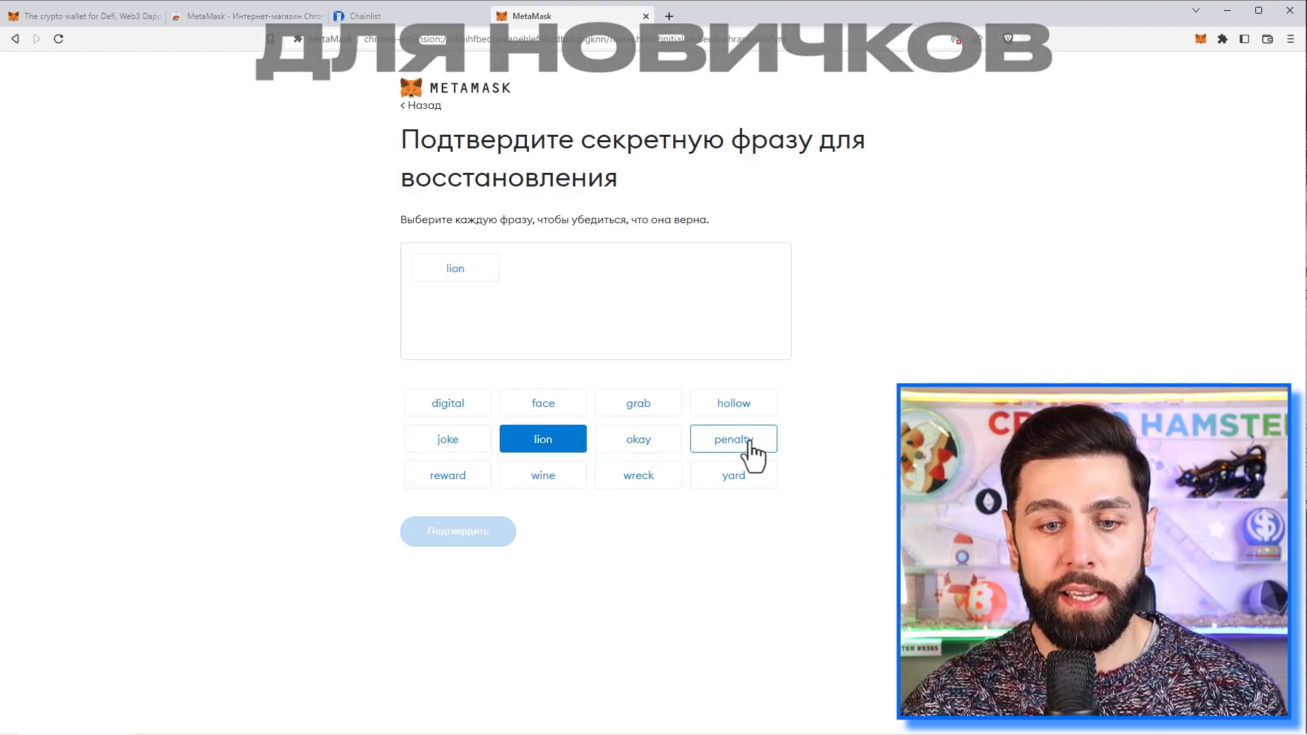
pyautogui.click(734, 443)
pyautogui.click(543, 405)
pyautogui.click(448, 405)
pyautogui.click(725, 408)
pyautogui.click(734, 477)
pyautogui.click(663, 480)
pyautogui.click(448, 439)
pyautogui.click(543, 475)
pyautogui.click(448, 475)
pyautogui.click(638, 403)
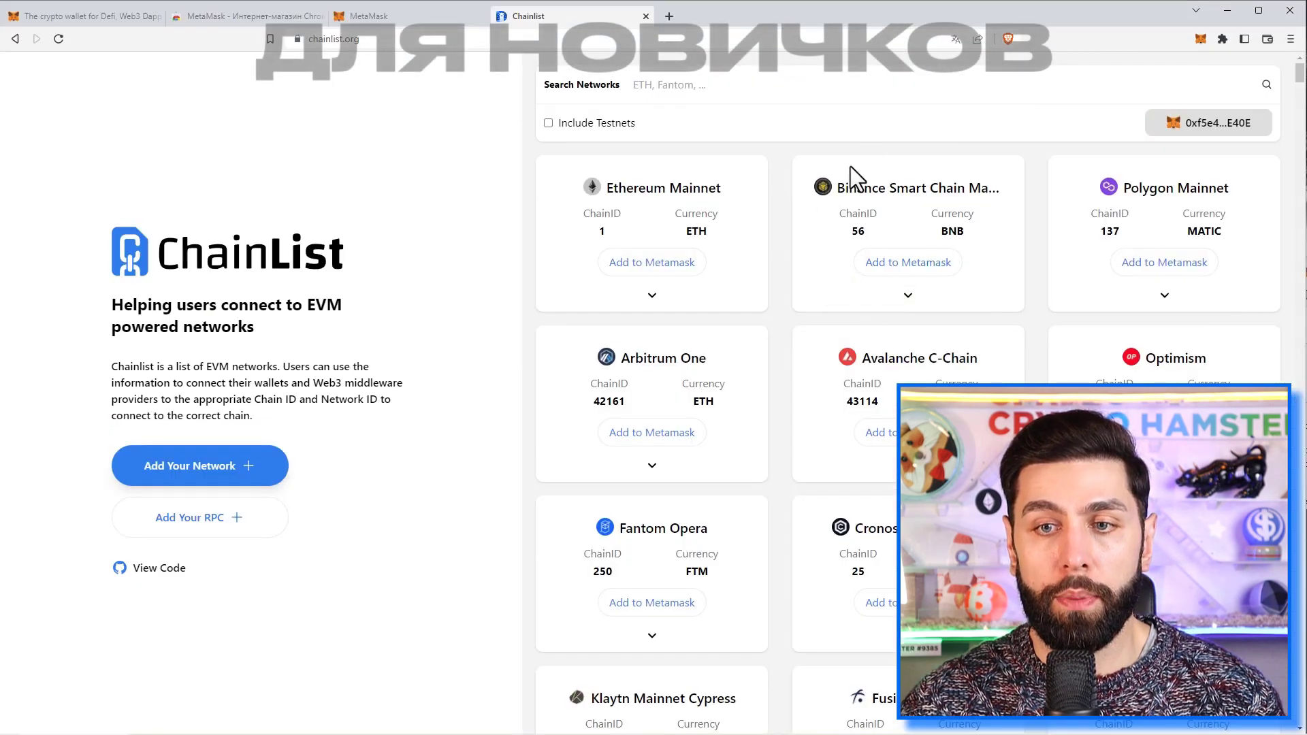
# - Add the Binance Smart Chain network to MetaMask from Chainlist
pyautogui.click(905, 266)
pyautogui.click(1201, 41)
pyautogui.click(1089, 248)
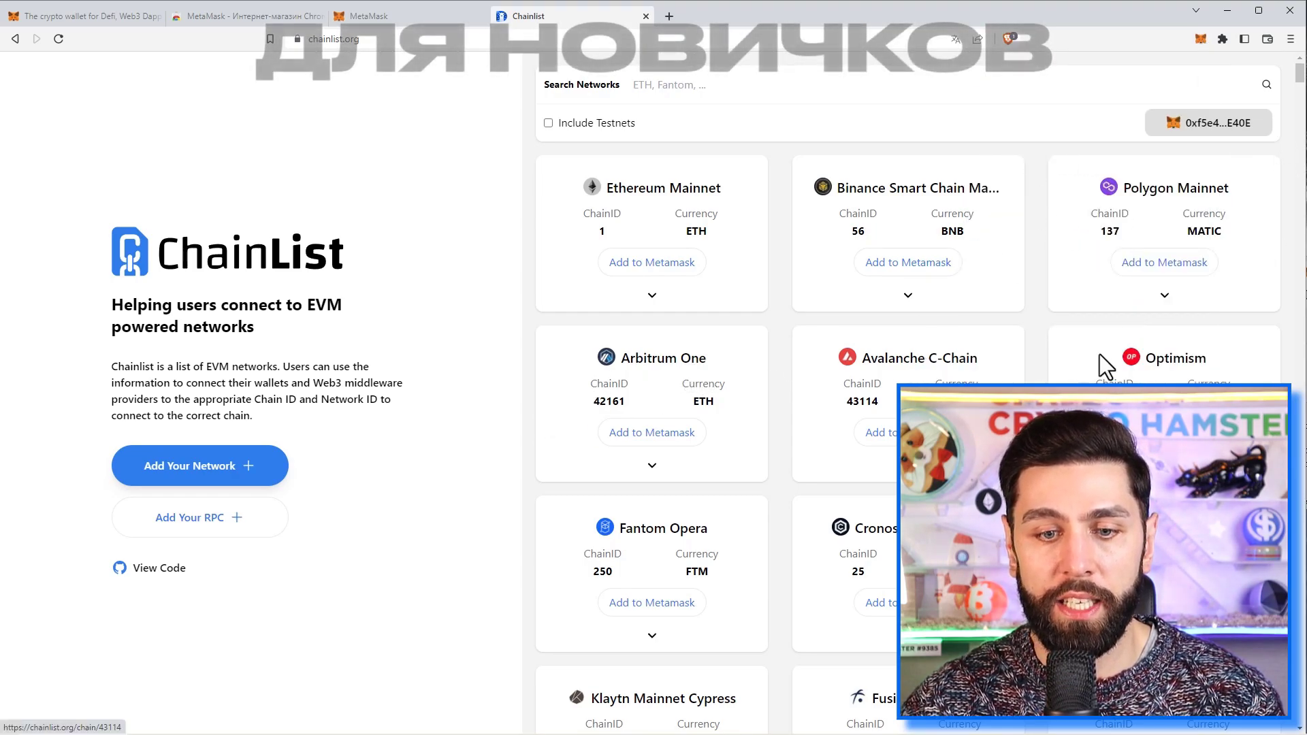
# - Review the networks added to MetaMask and switch the active network to Ethereum Mainnet
pyautogui.scroll(-3, 623, 407)
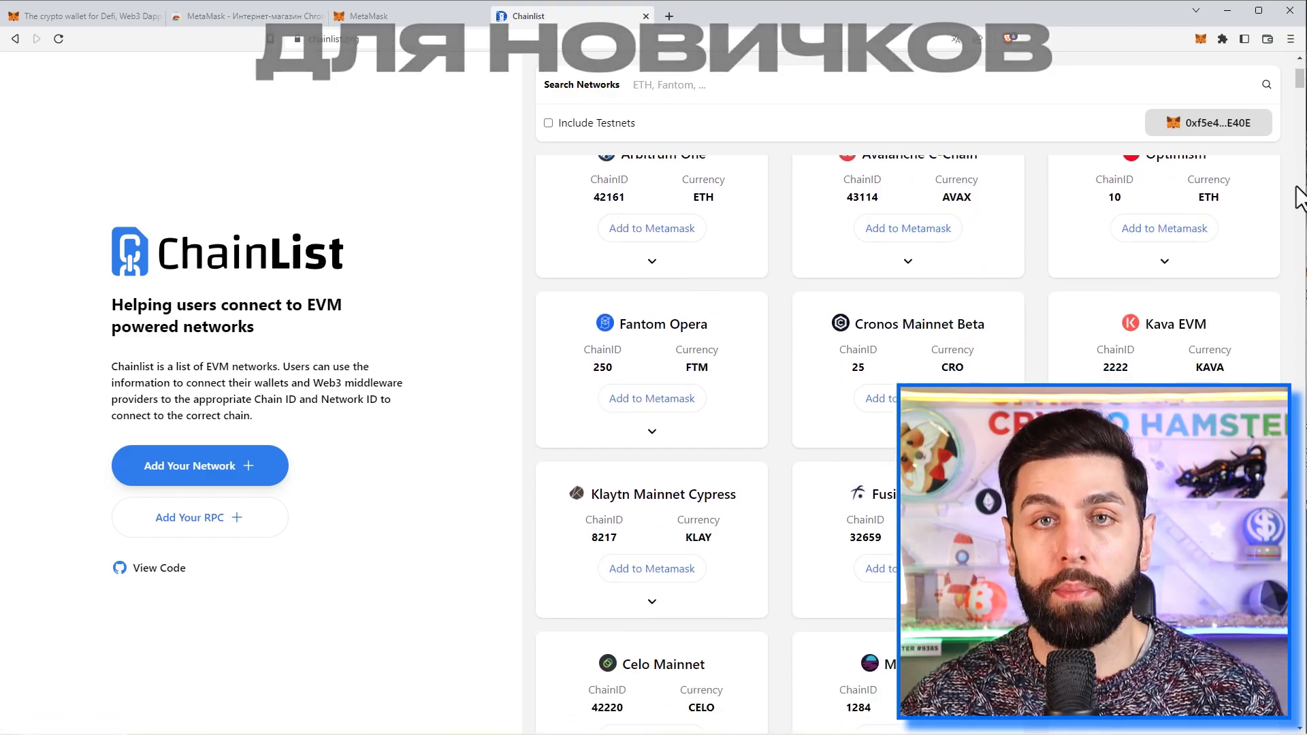
pyautogui.click(1198, 39)
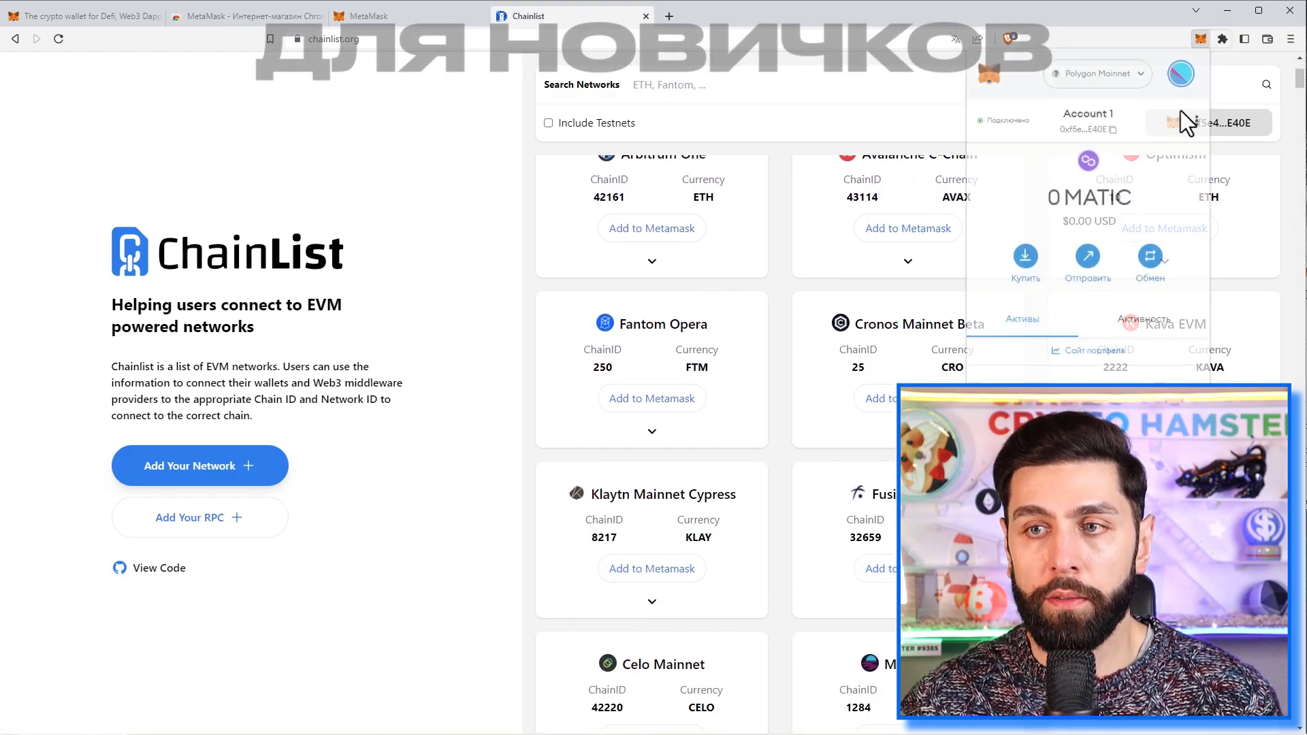
pyautogui.click(1099, 76)
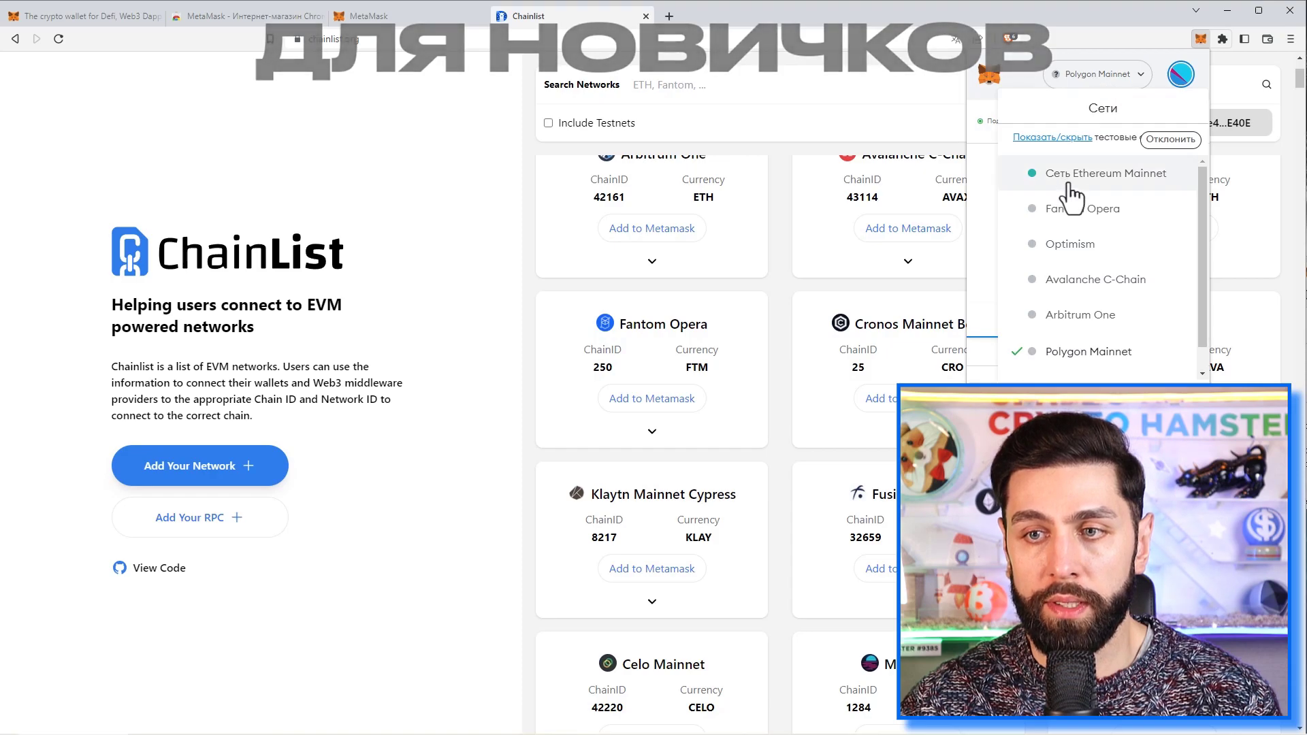
pyautogui.scroll(-1, 1103, 286)
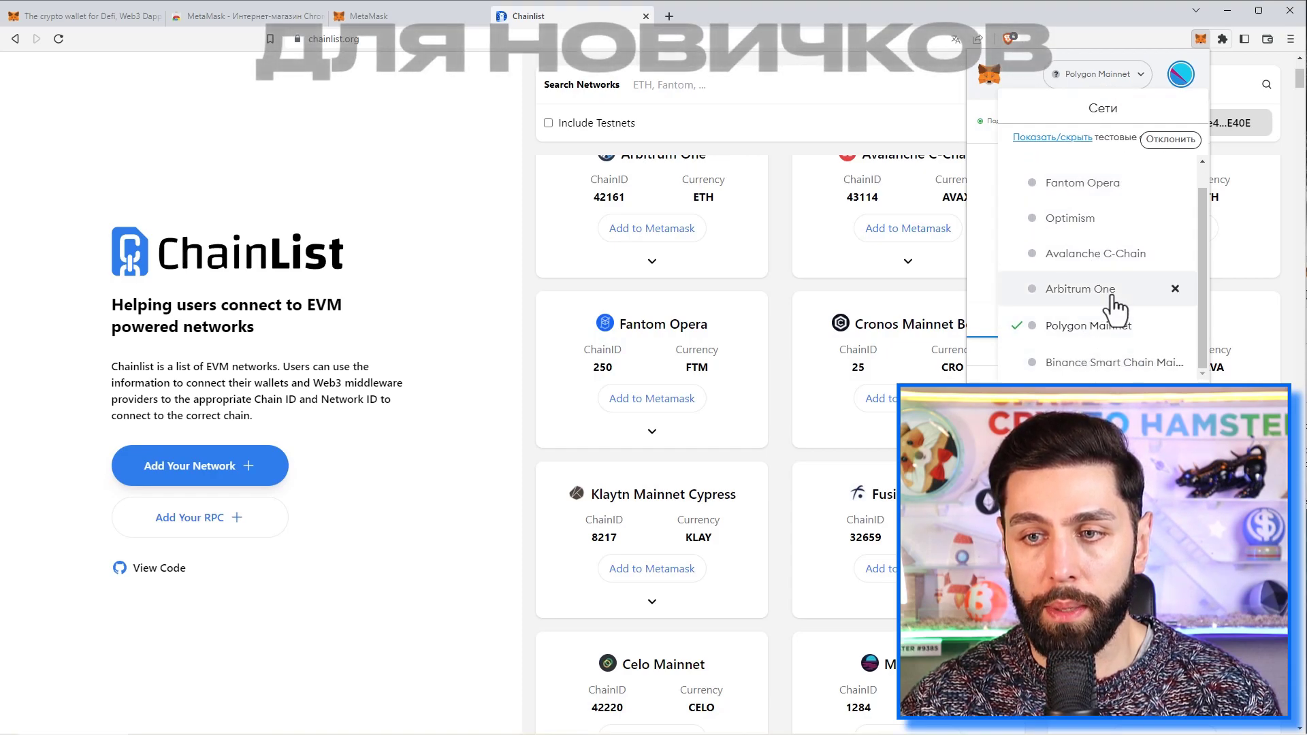
pyautogui.scroll(1, 1114, 299)
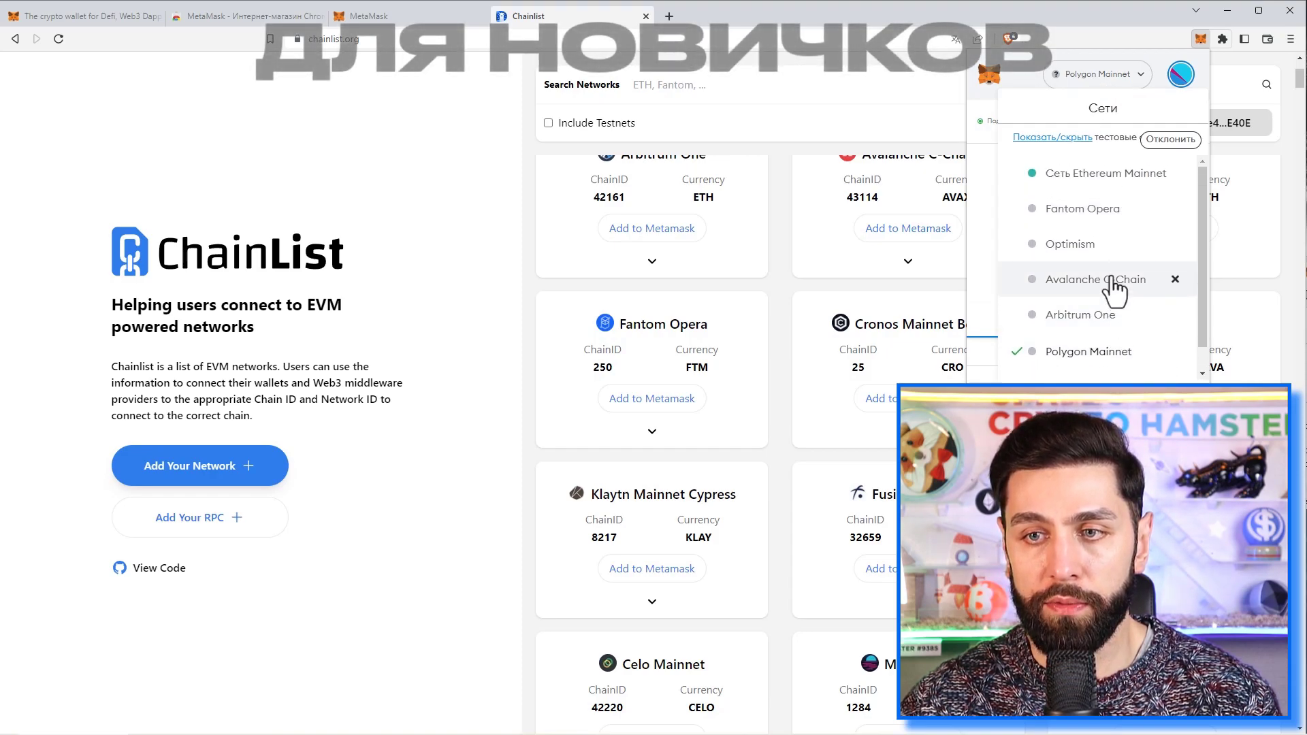
pyautogui.click(1073, 177)
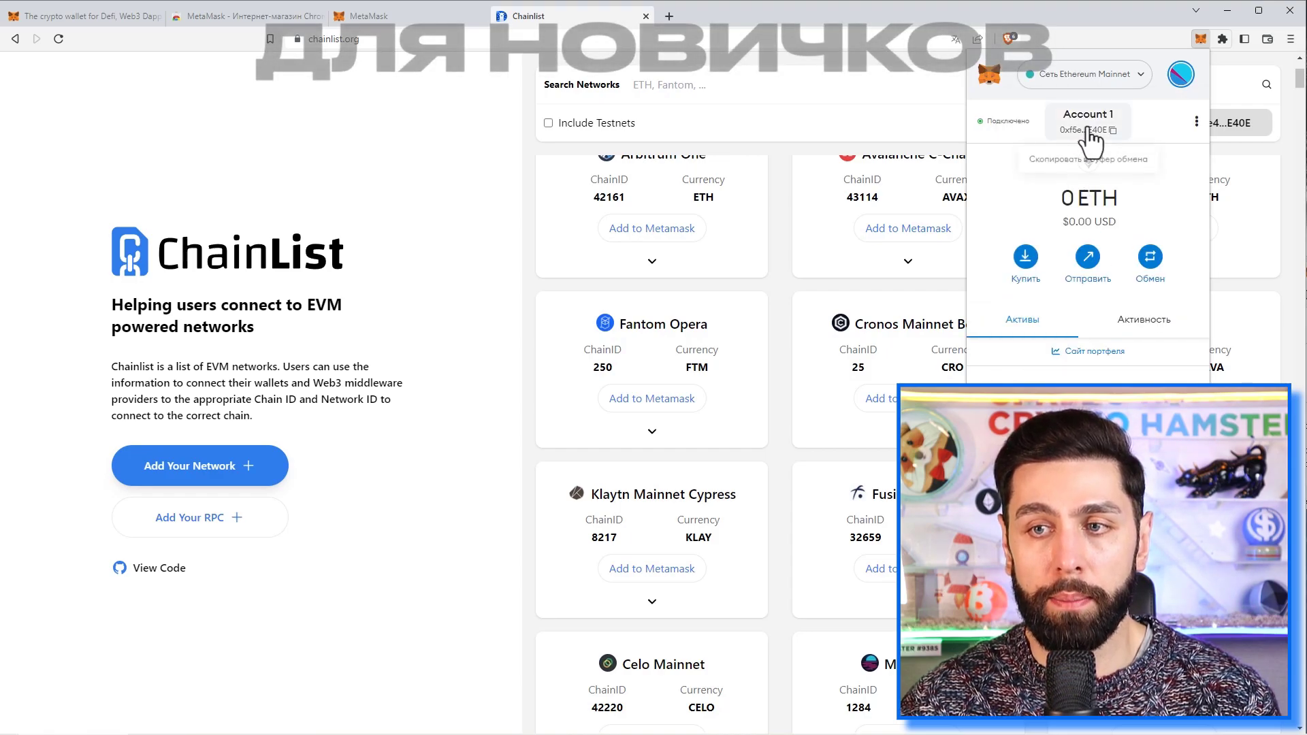
pyautogui.click(1109, 77)
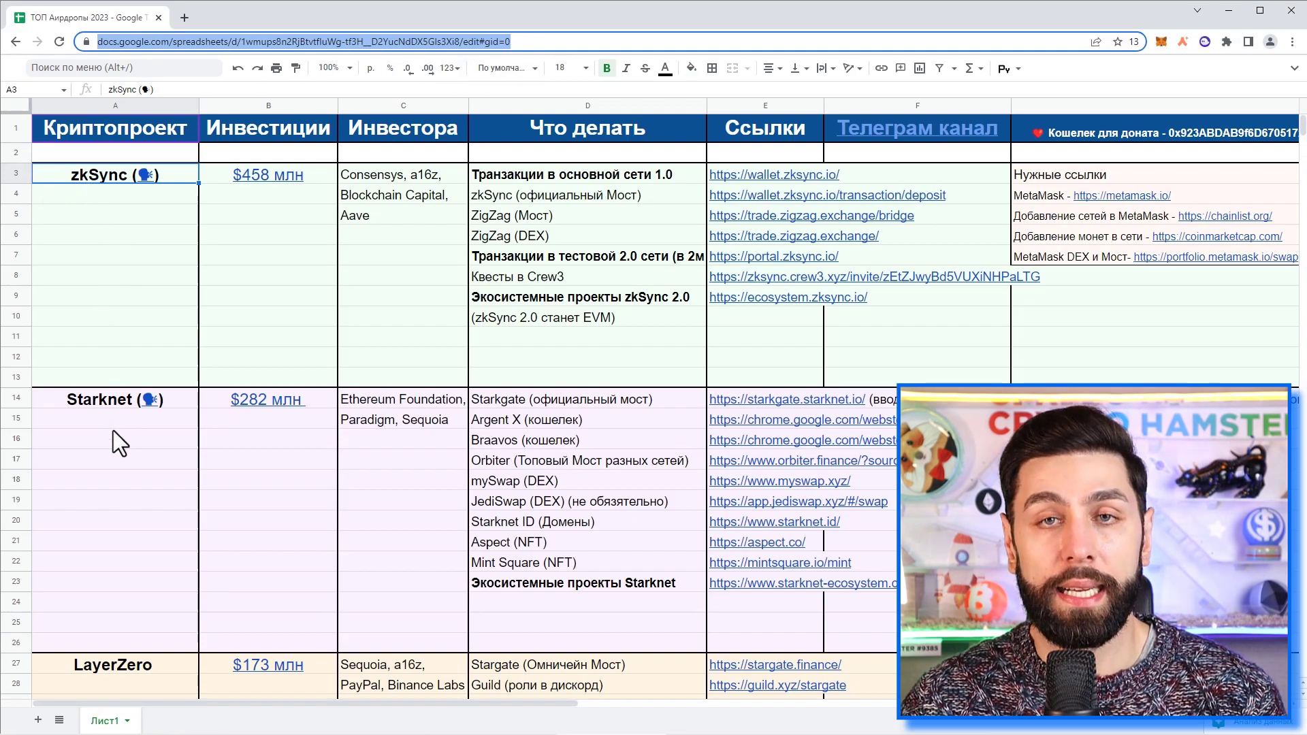
# - Examine the zkSync section of the airdrop spreadsheet in Google Sheets, covering its investments, investors and tasks to do
pyautogui.moveTo(129, 405)
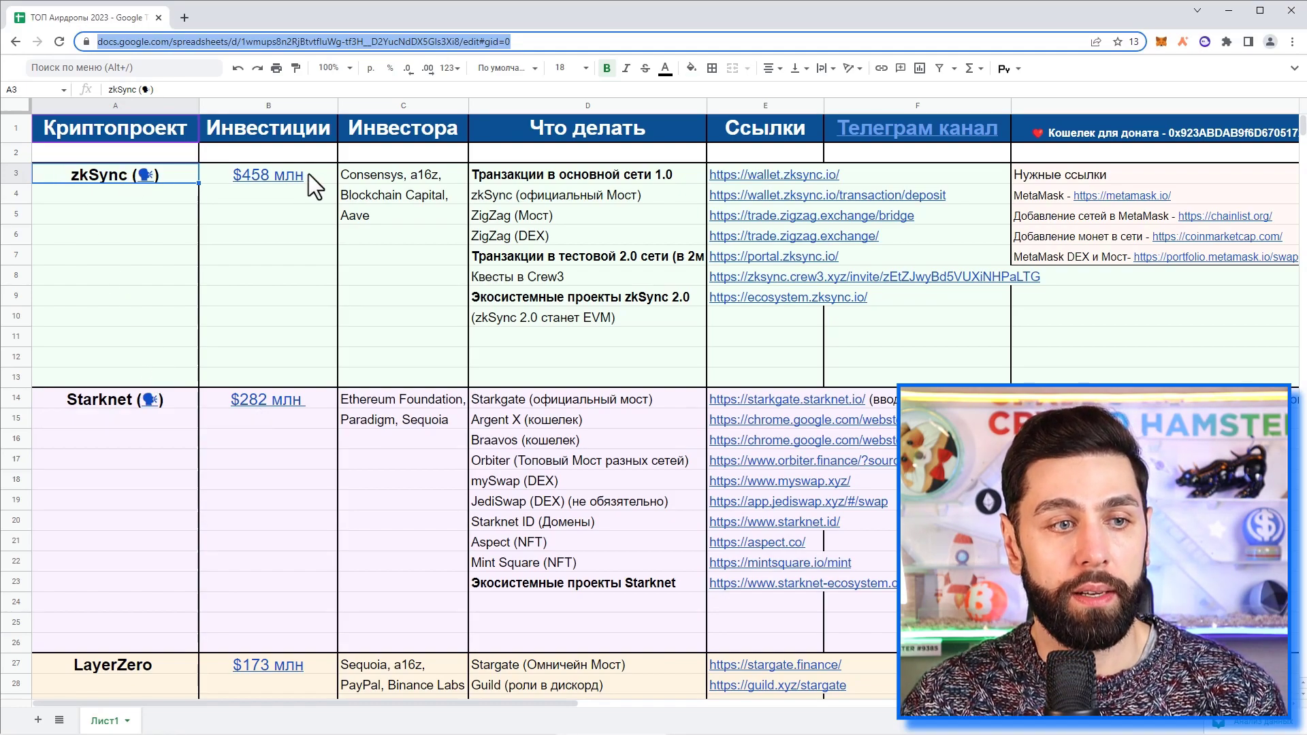
pyautogui.moveTo(309, 174)
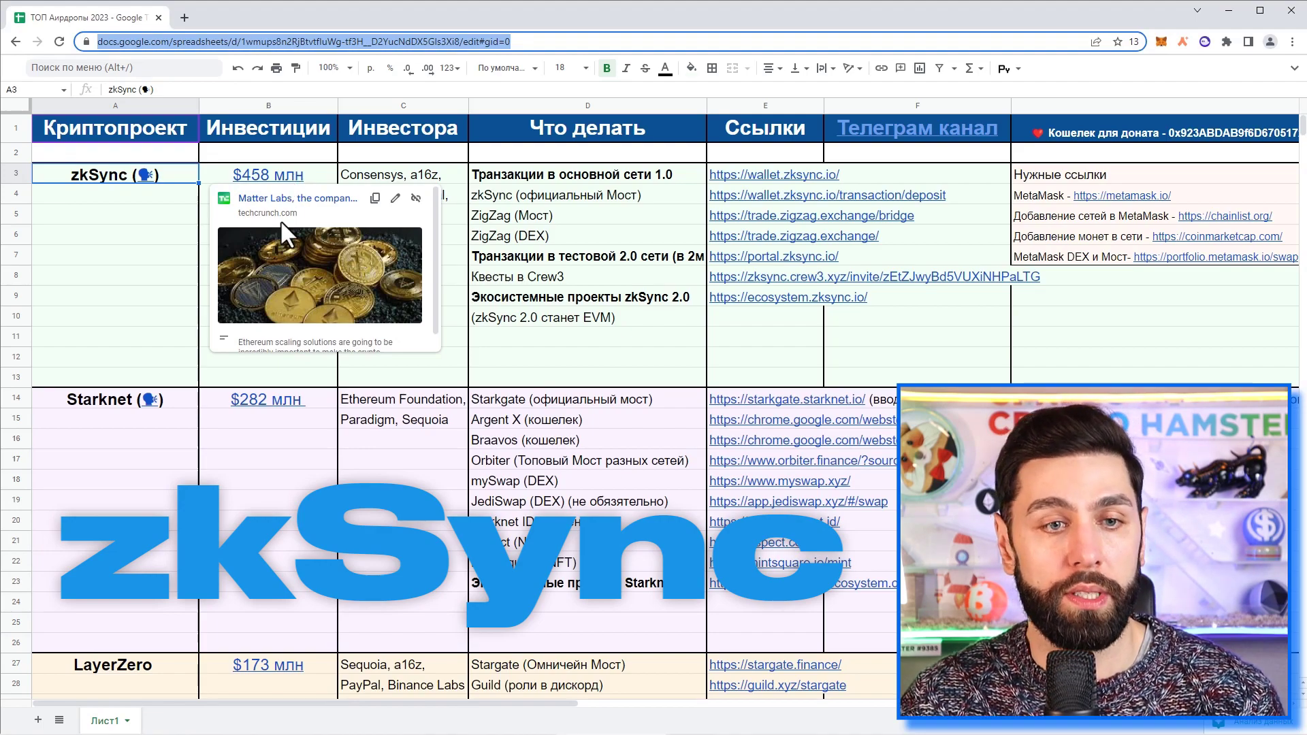
pyautogui.click(447, 171)
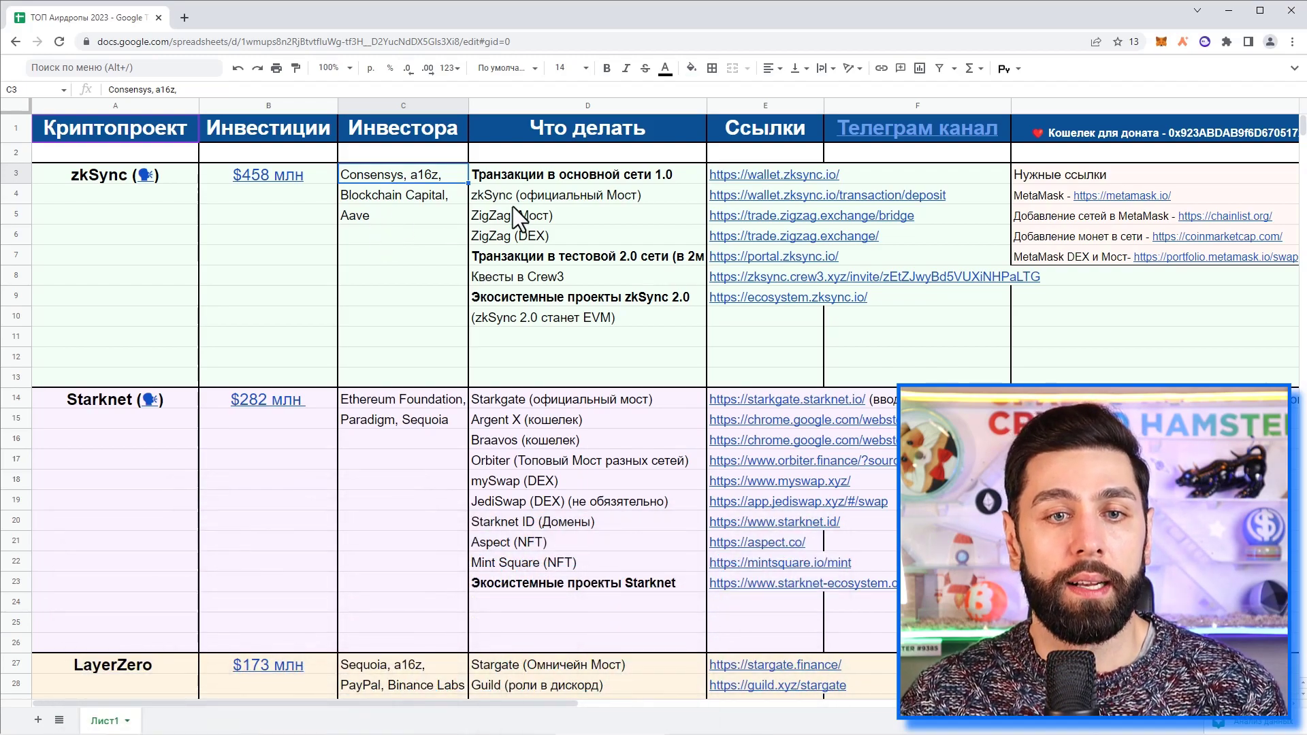
pyautogui.click(641, 175)
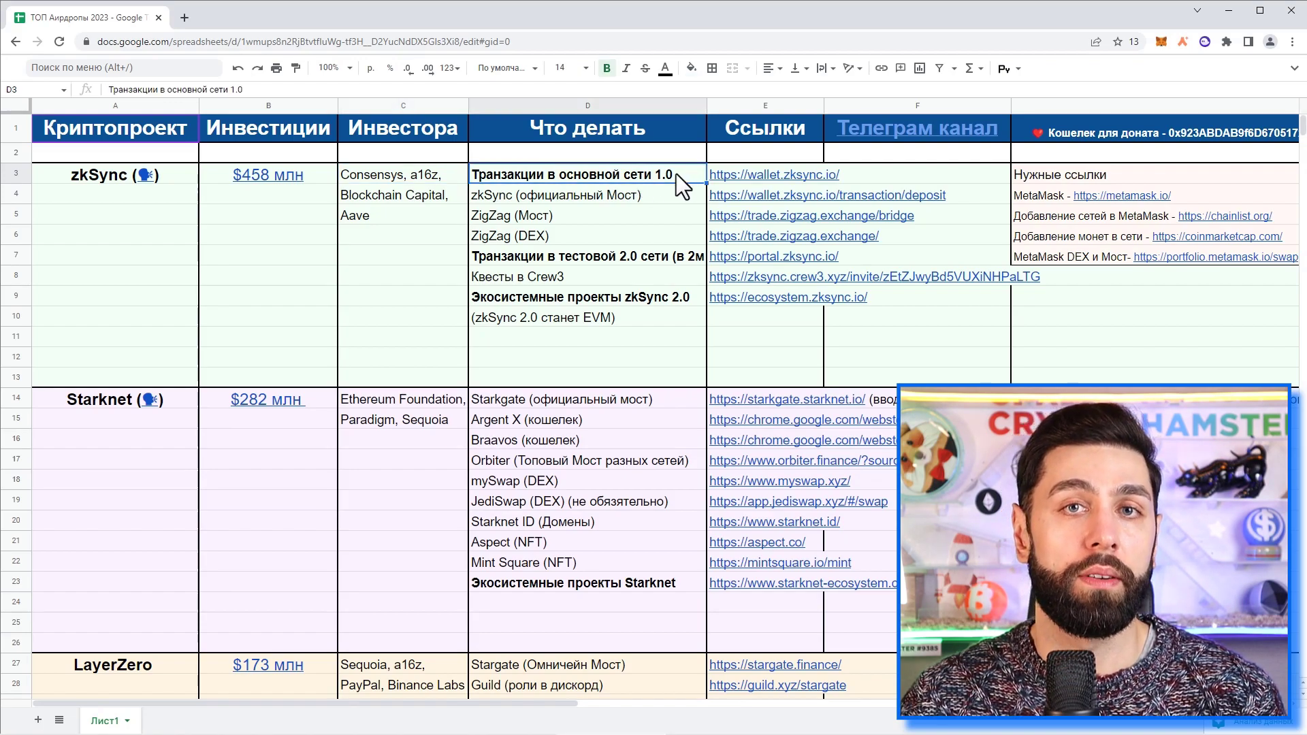
pyautogui.click(631, 258)
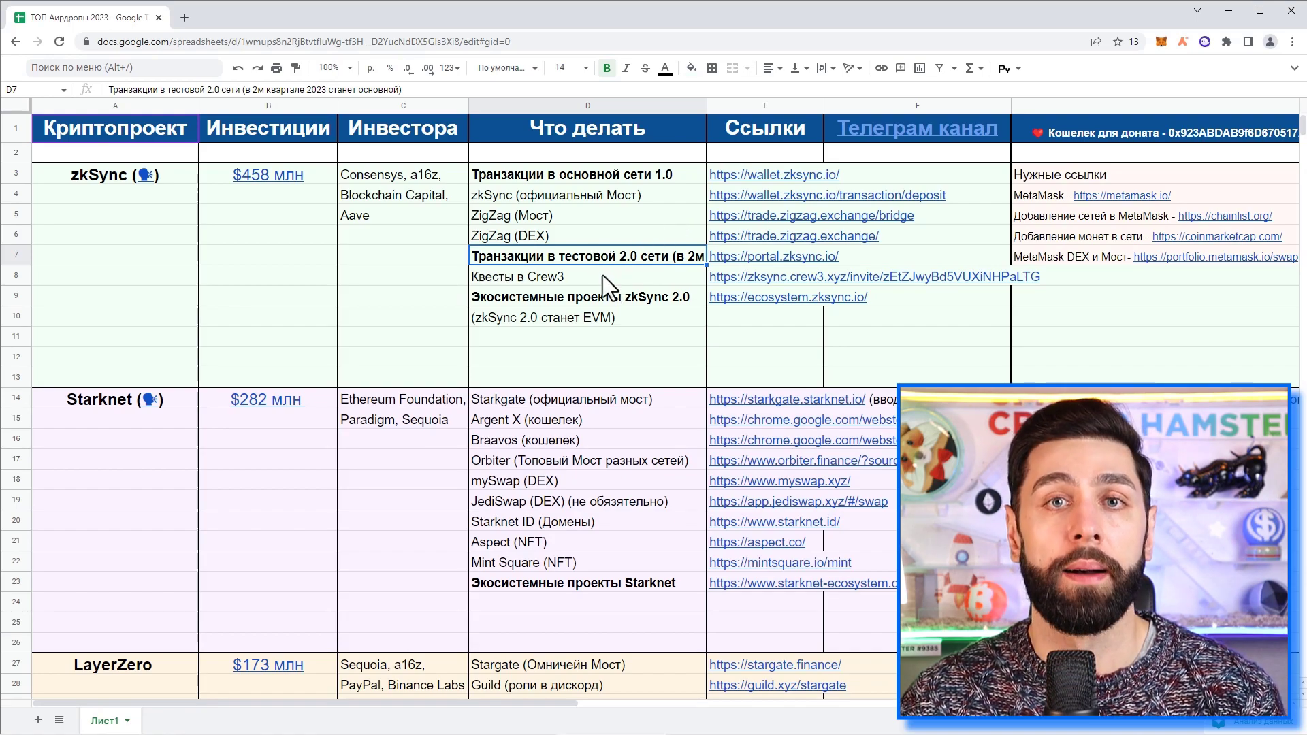
pyautogui.press('Down')
pyautogui.press('Down')
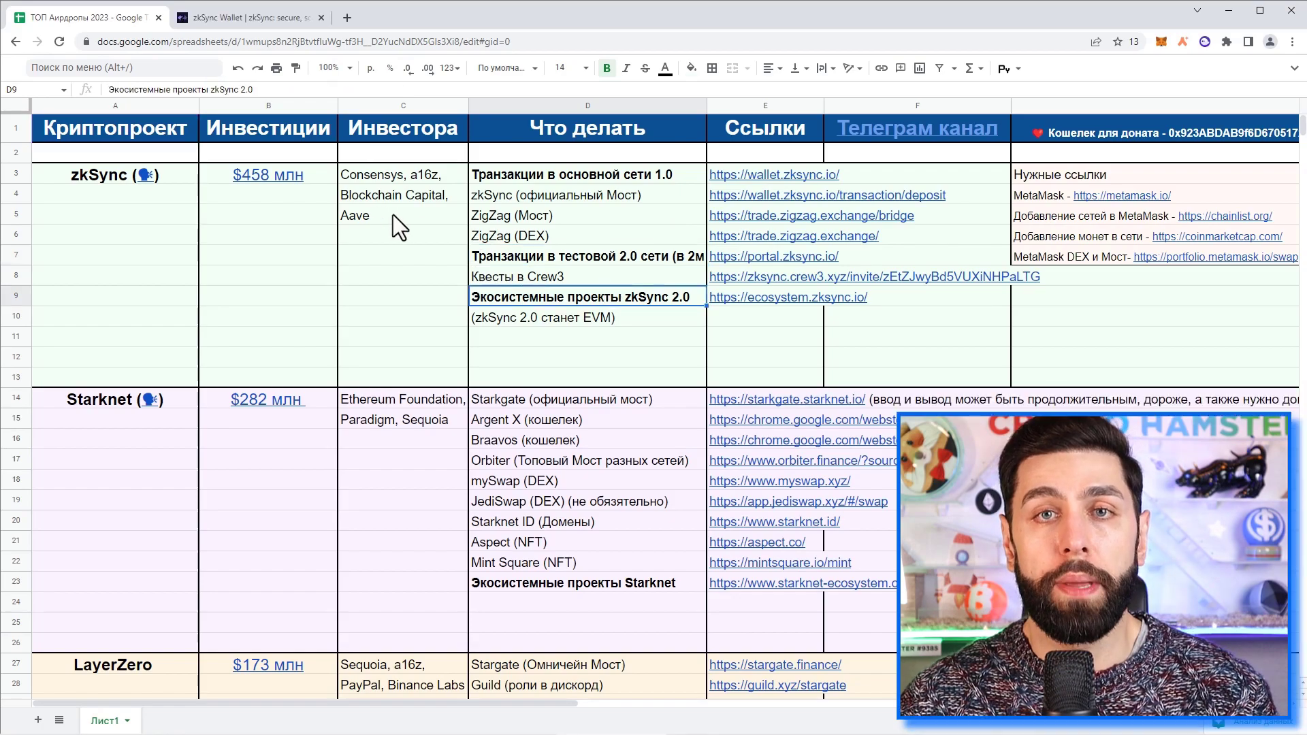
# - Go from the spreadsheet's wallet.zksync.io link to the zkSync Wallet site and connect the Ethereum wallet
pyautogui.click(769, 171)
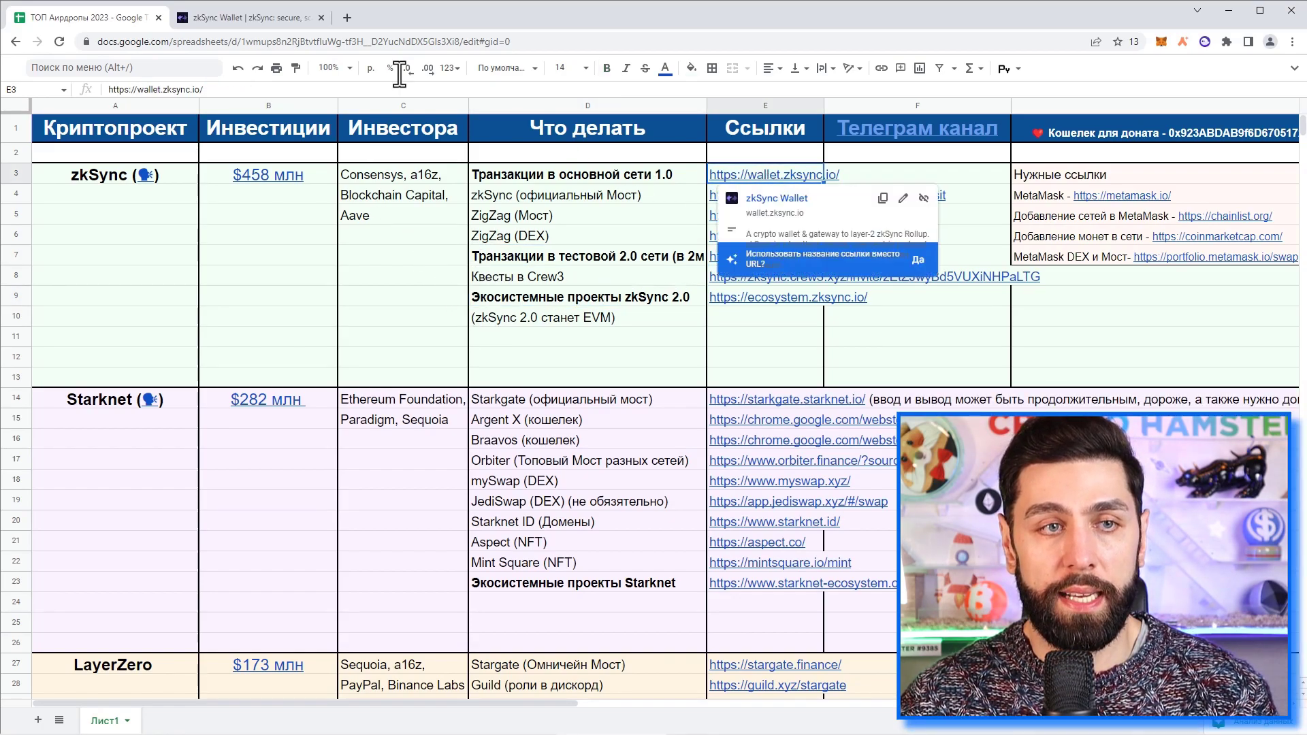
pyautogui.click(246, 18)
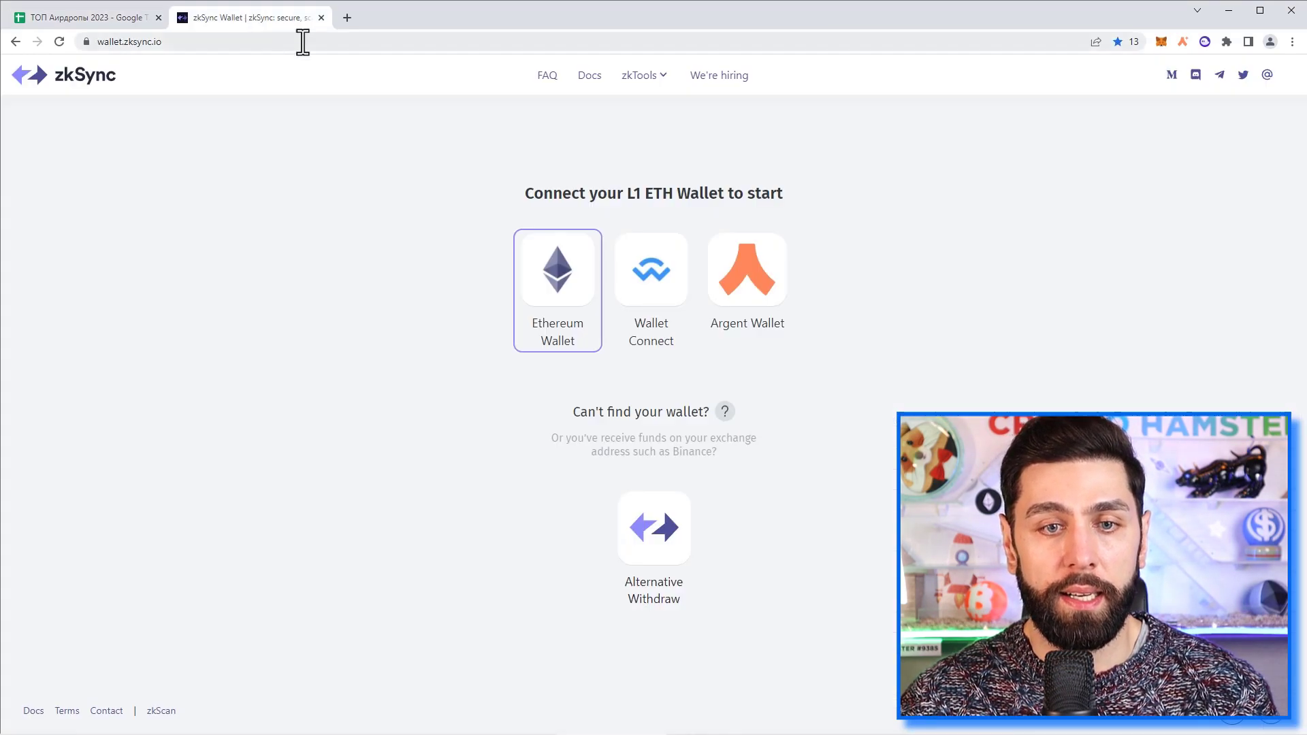
pyautogui.click(559, 284)
pyautogui.click(677, 320)
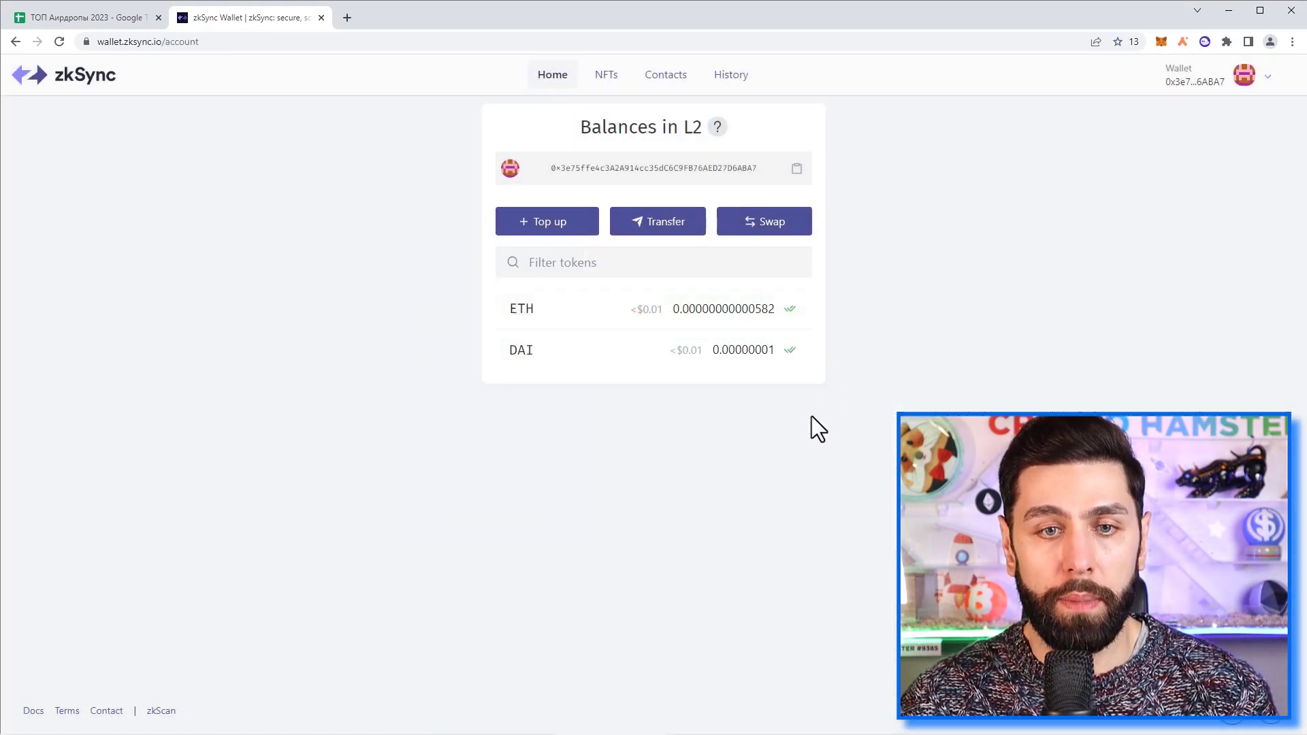
# - Start a zkSync top-up through the zkSync bridge and select ETH as the deposit token
pyautogui.click(557, 225)
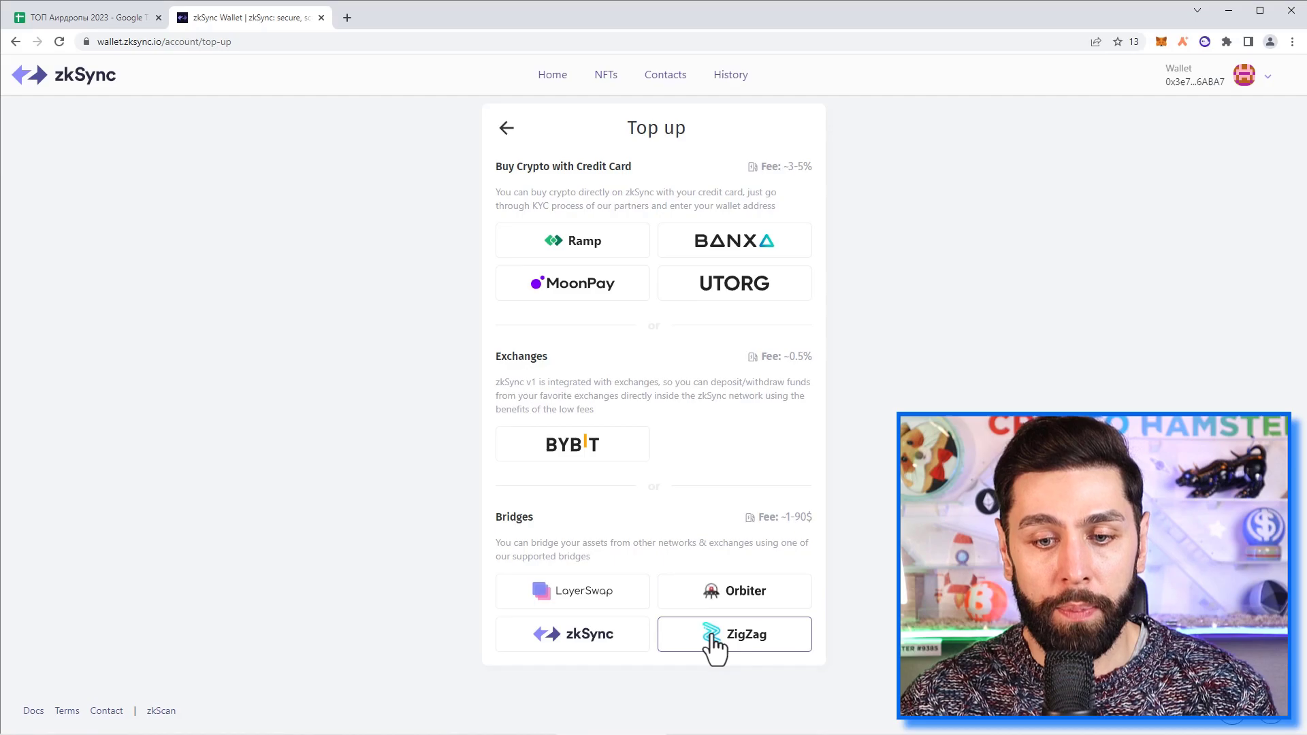
pyautogui.click(584, 643)
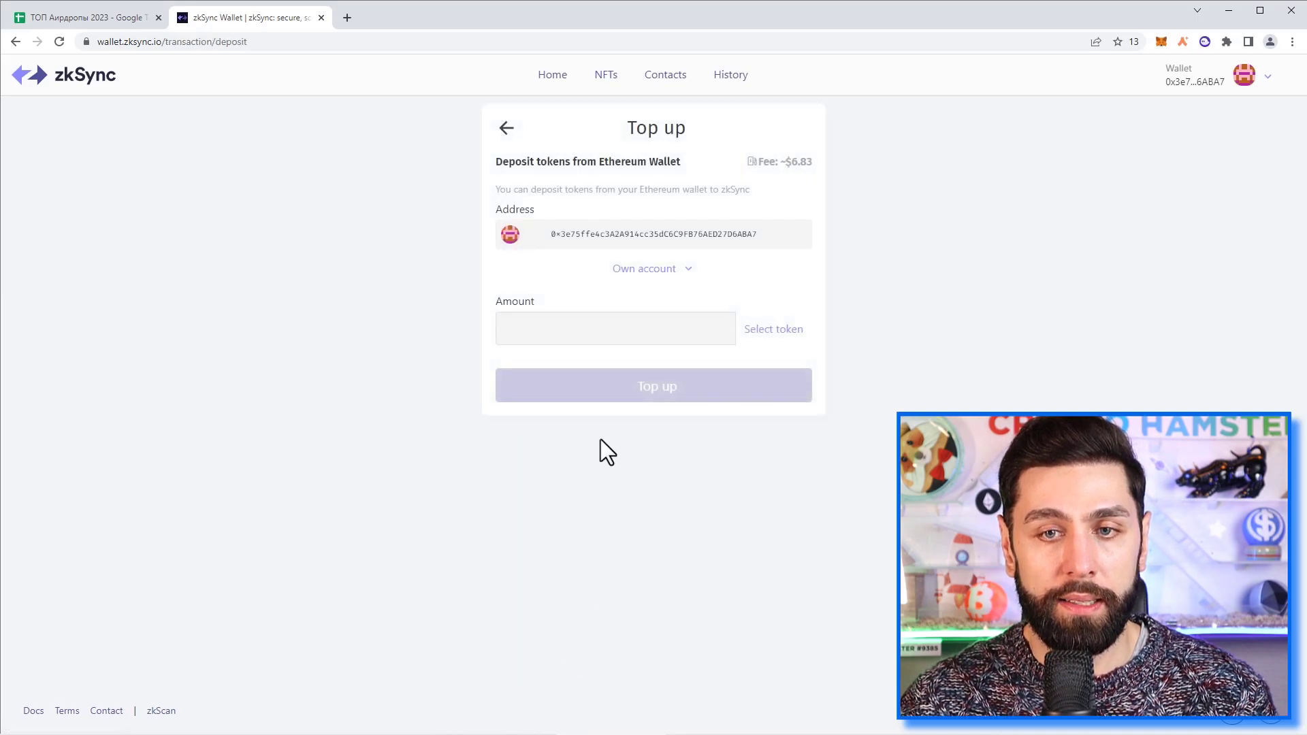
pyautogui.click(695, 319)
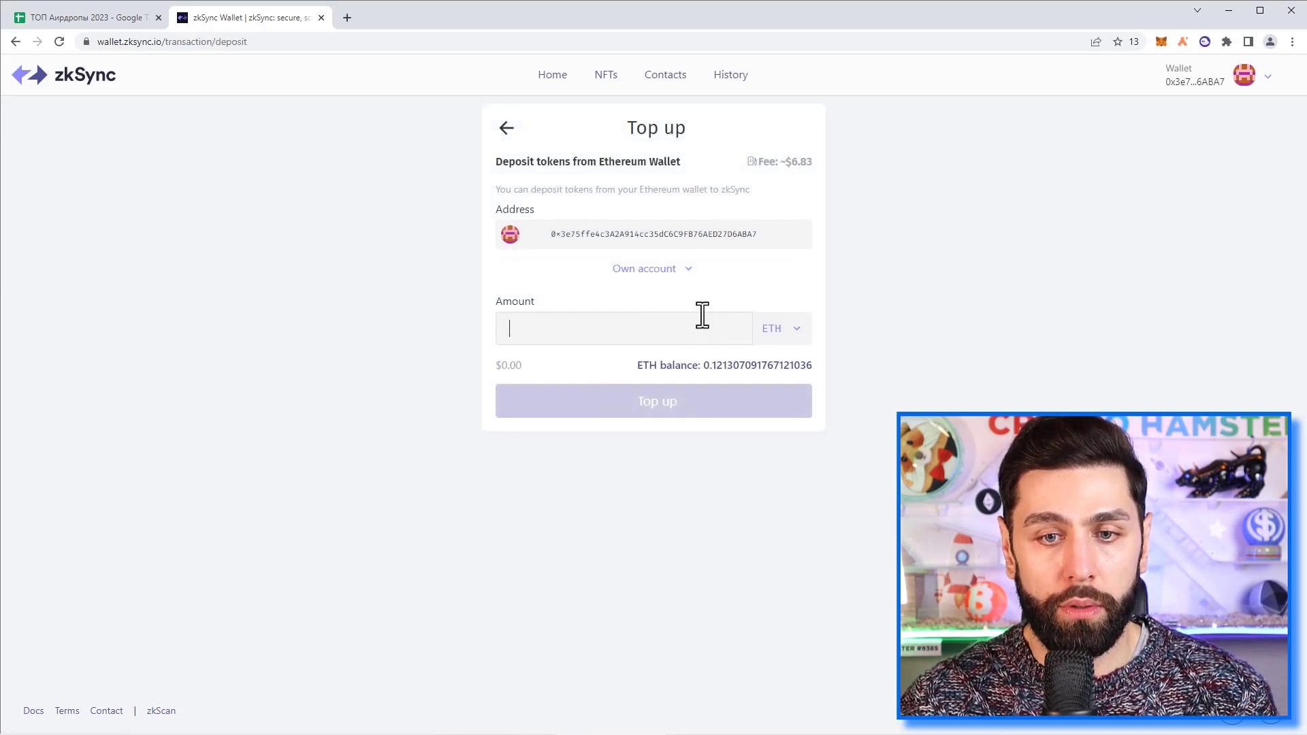
# - Set the top-up amount to 0.1 ETH
pyautogui.click(773, 367)
pyautogui.moveTo(520, 329); pyautogui.dragTo(793, 349)
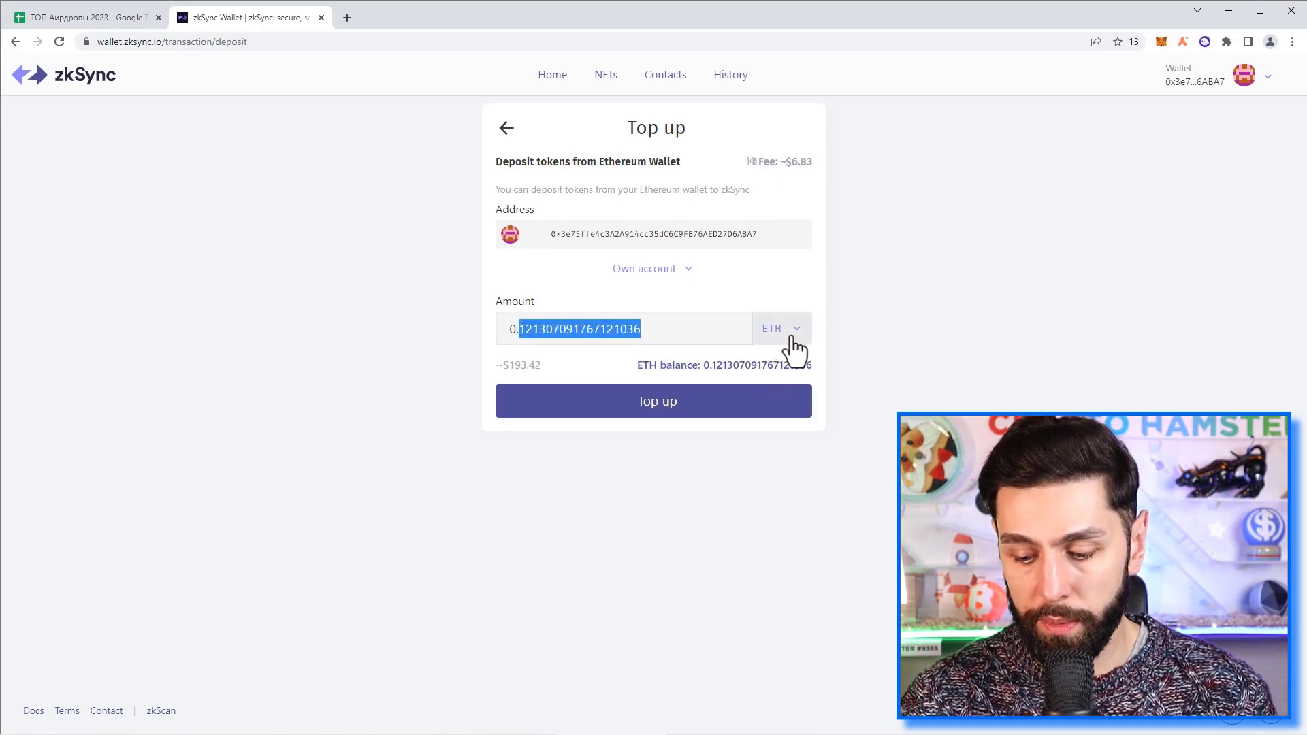
pyautogui.press('BackSpace')
pyautogui.write('1')
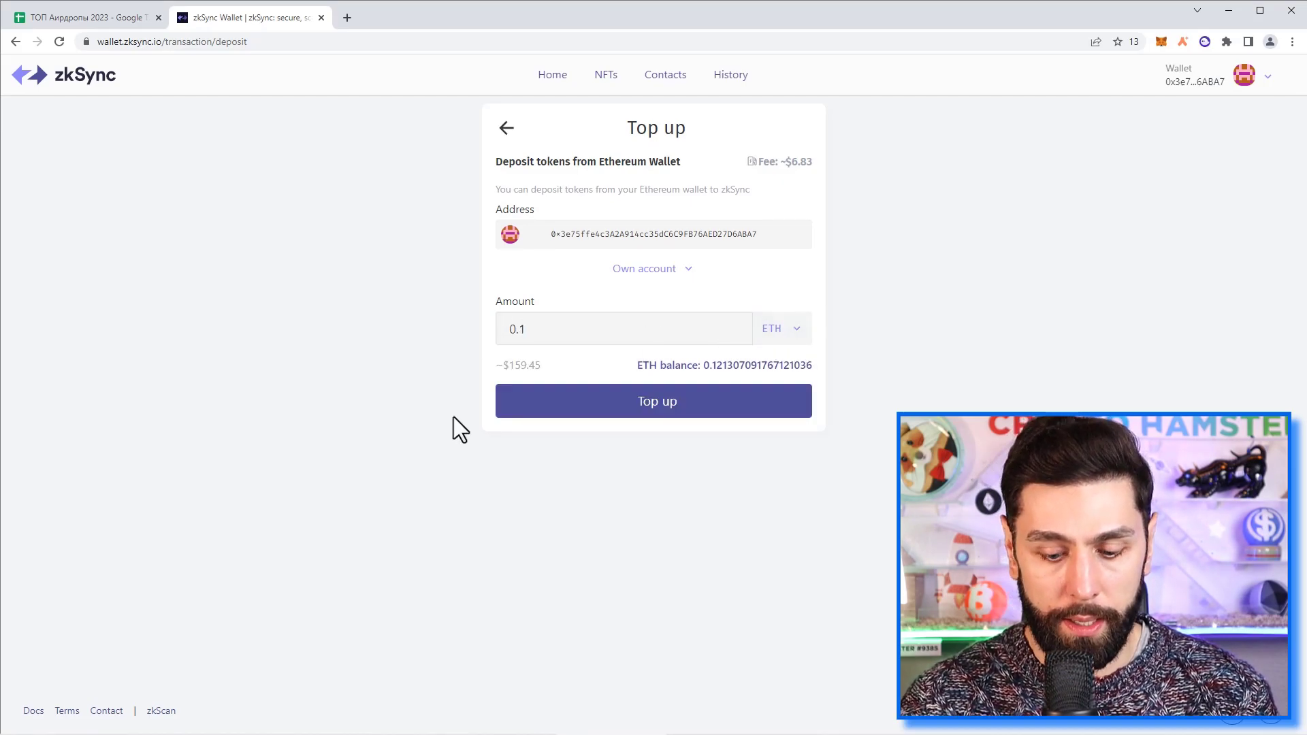
# - Submit the 0.1 ETH top-up to zkSync and confirm the deposit transaction in MetaMask
pyautogui.click(654, 409)
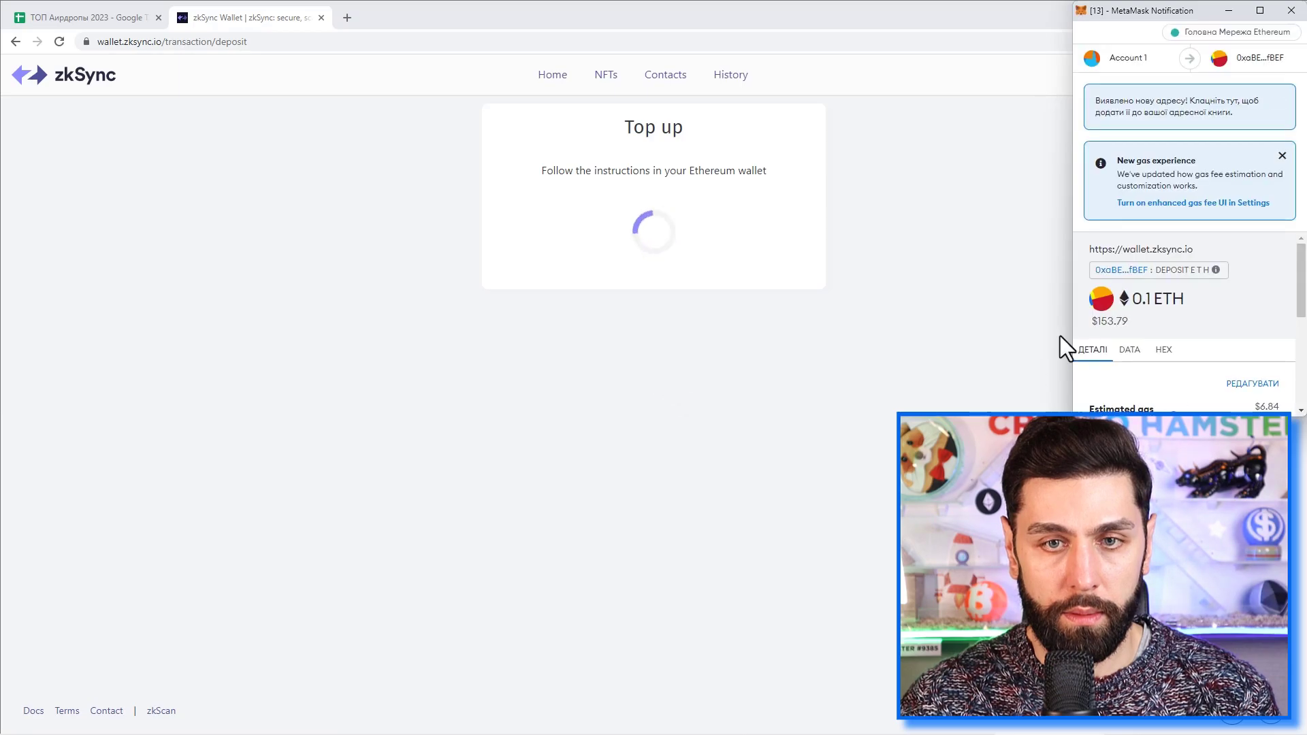
pyautogui.click(1240, 393)
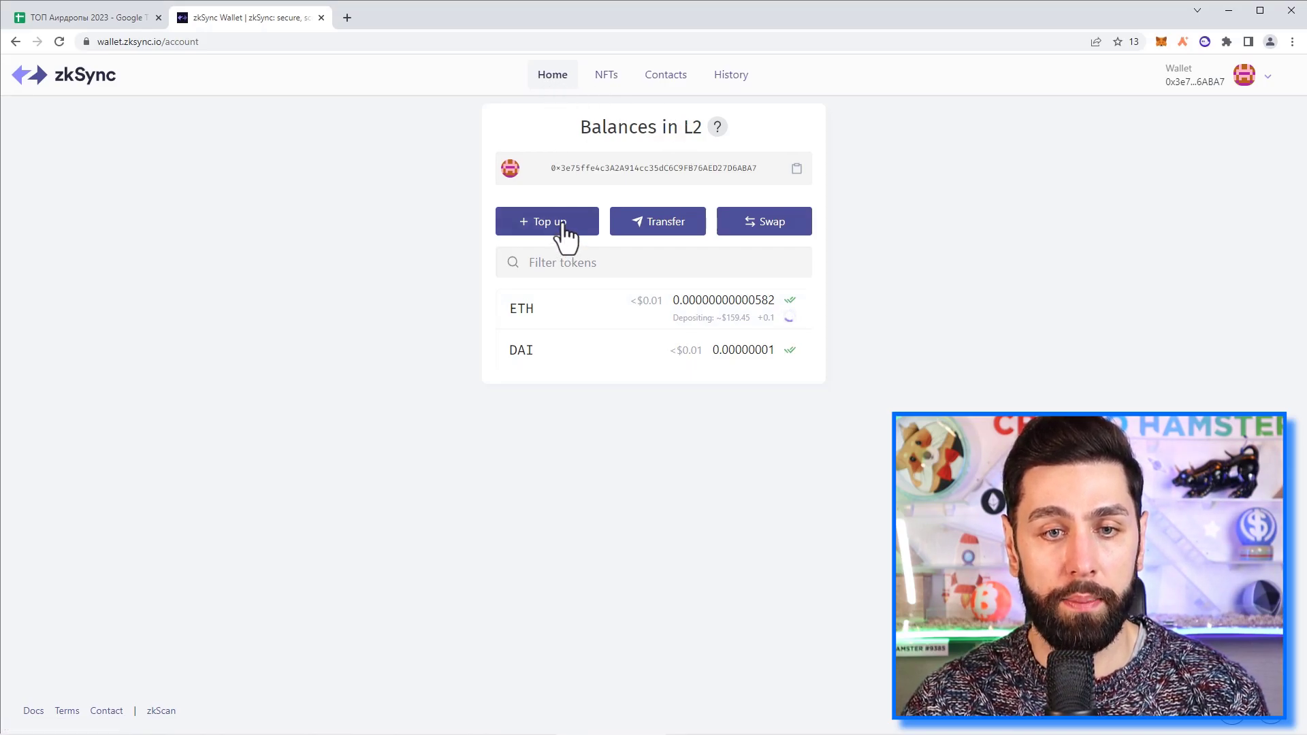
# - Go from the top-up options to the ZigZag bridge and set the ETH amount to transfer from Ethereum to zkSync to 0.01
pyautogui.click(562, 235)
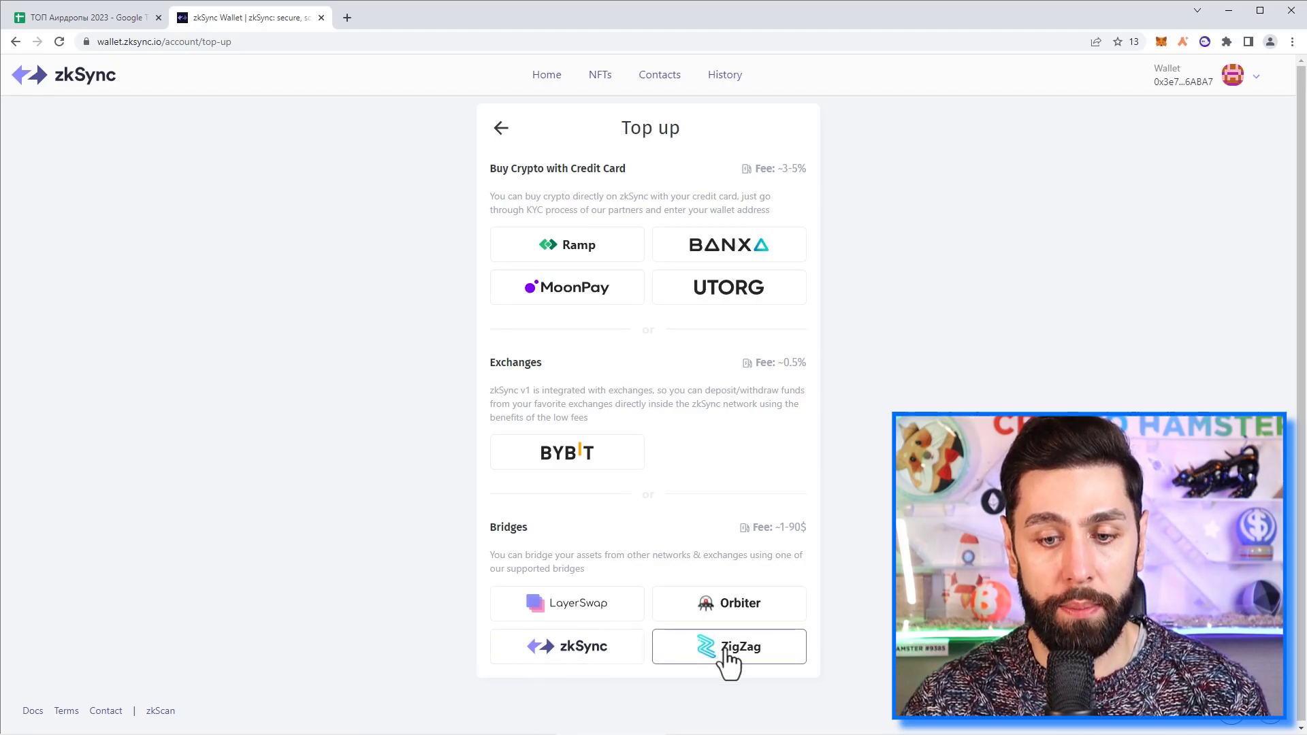
pyautogui.click(727, 650)
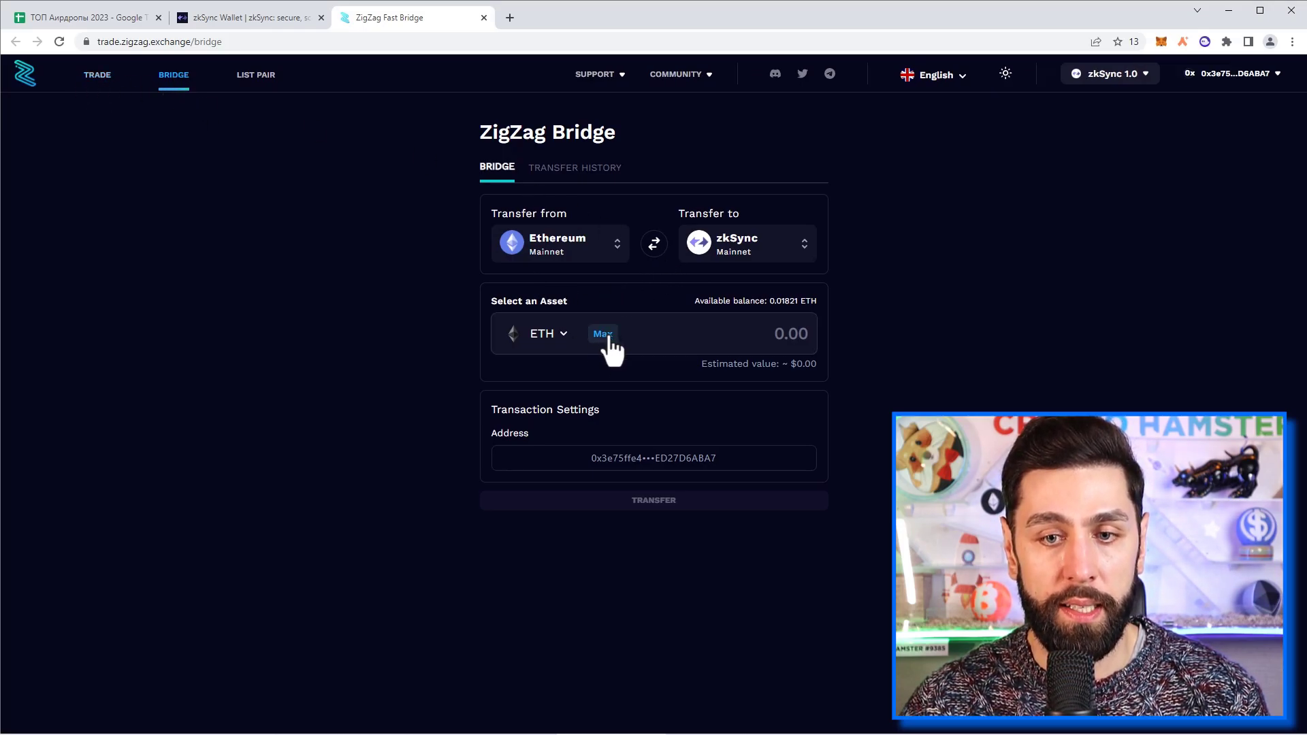
pyautogui.click(606, 335)
pyautogui.moveTo(749, 335); pyautogui.dragTo(922, 352)
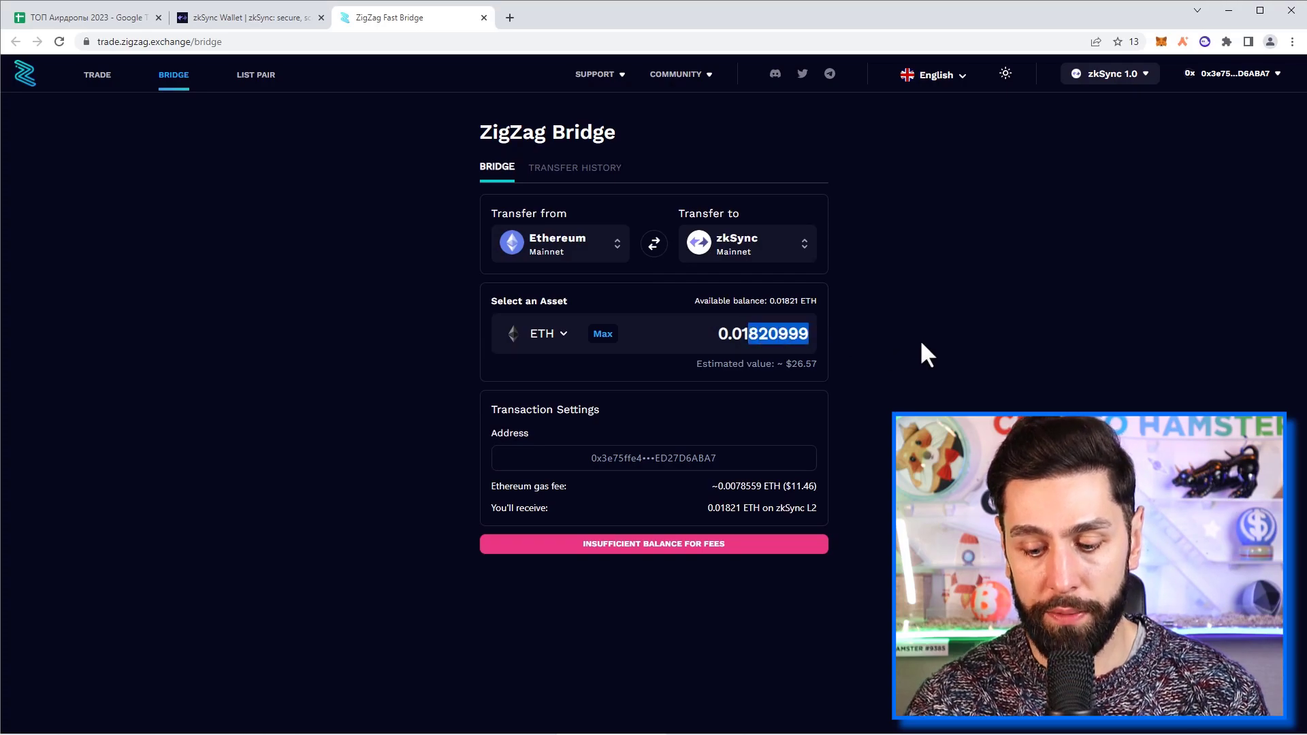
pyautogui.press('BackSpace')
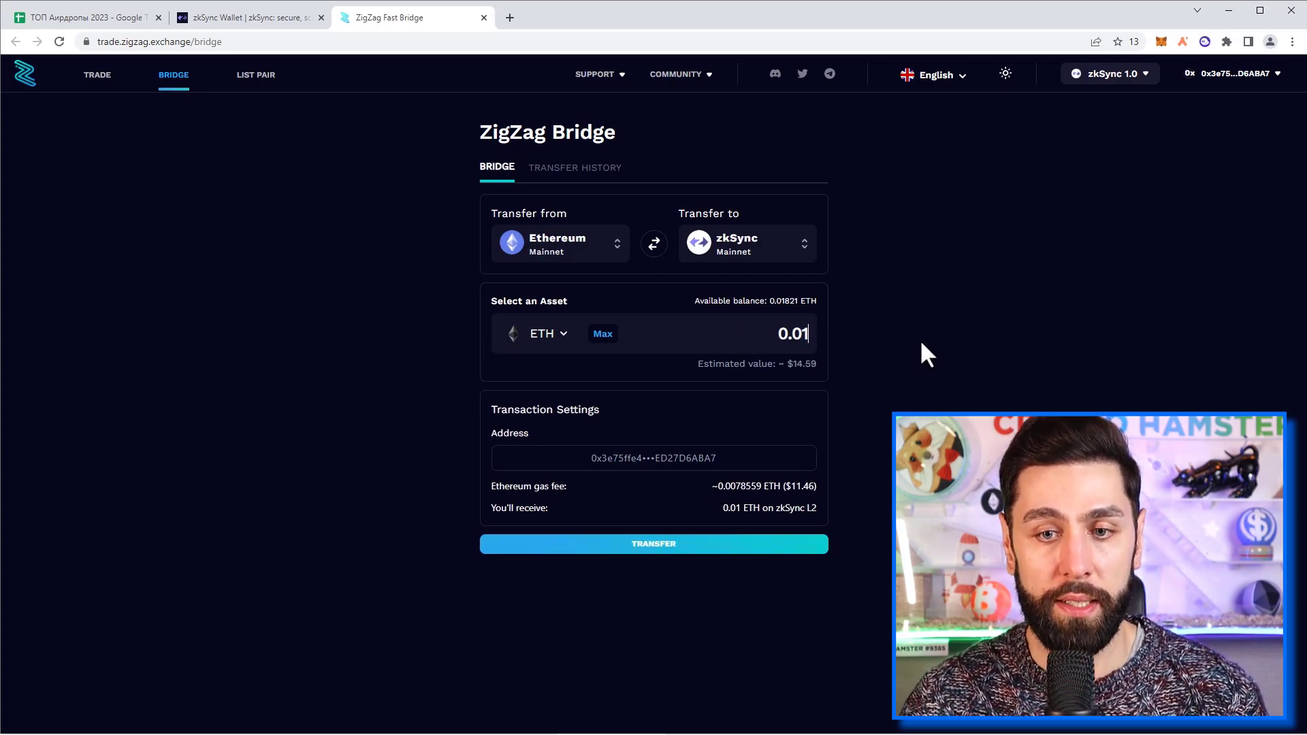
# - Start the ZigZag bridge transfer and examine the estimated gas fee in the MetaMask request
pyautogui.click(653, 548)
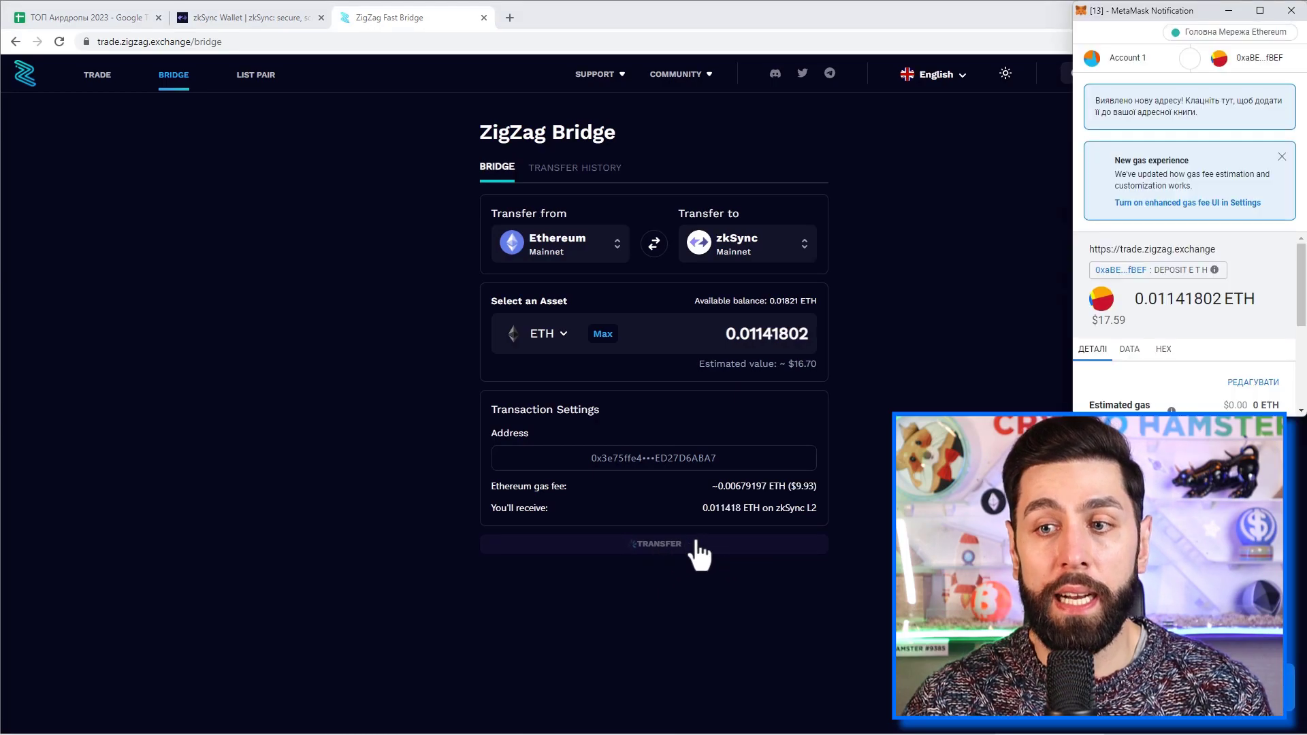
pyautogui.scroll(-5, 1225, 300)
pyautogui.scroll(4, 1225, 304)
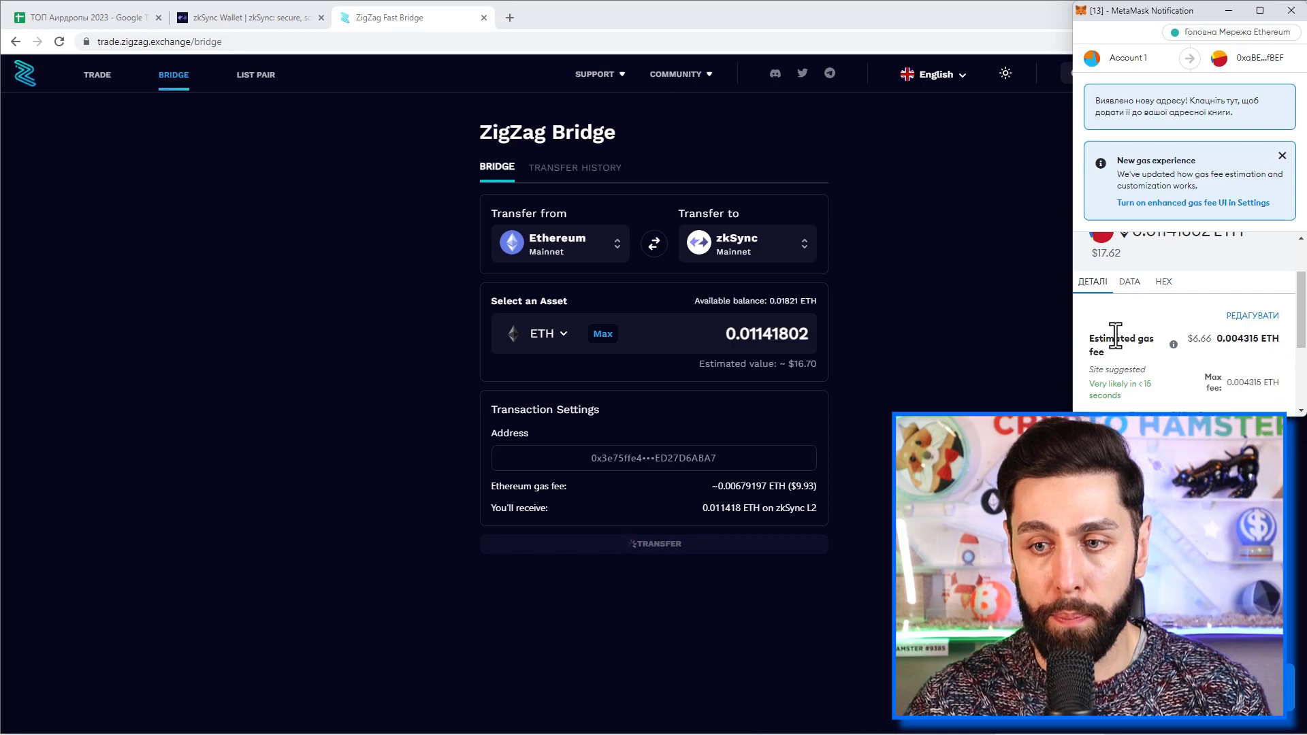
pyautogui.moveTo(1089, 338); pyautogui.dragTo(1211, 339)
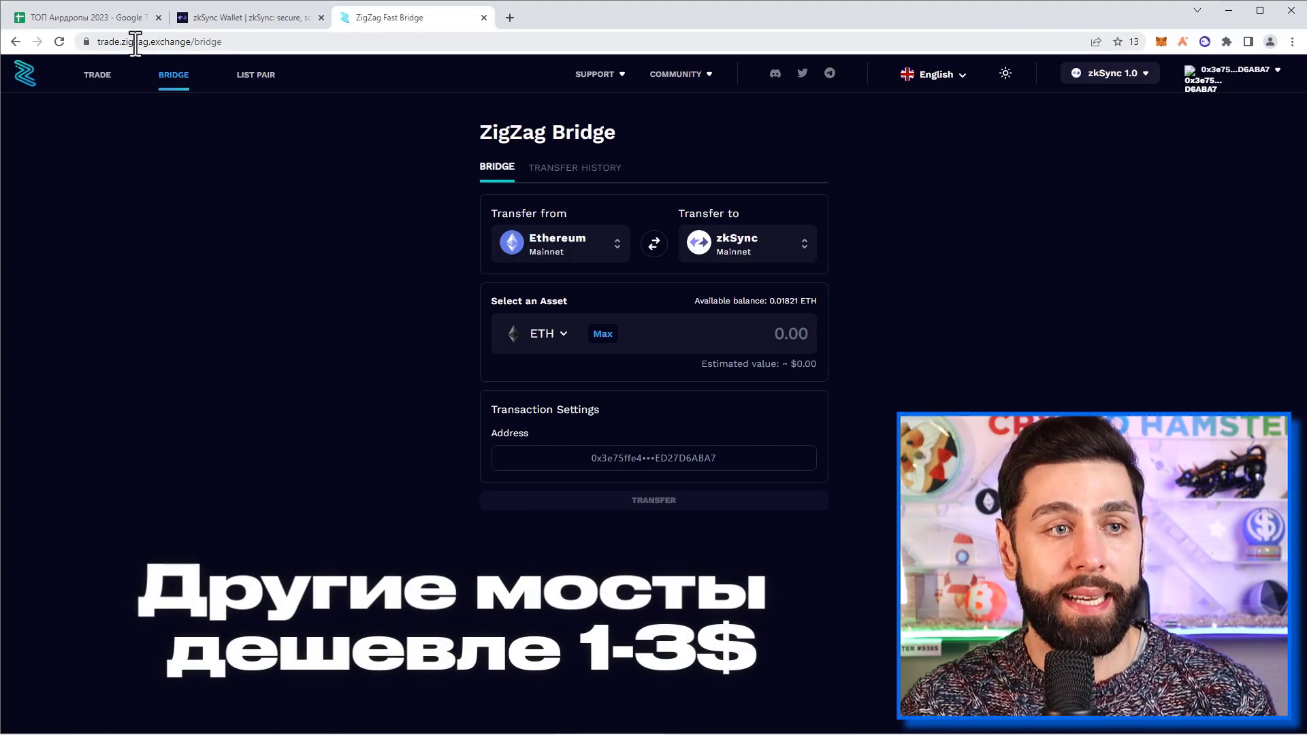
# - Open ZigZag's trading page for the ETH/USDC pair and compare the sell and buy modes of the market order form
pyautogui.click(130, 43)
pyautogui.doubleClick(155, 43)
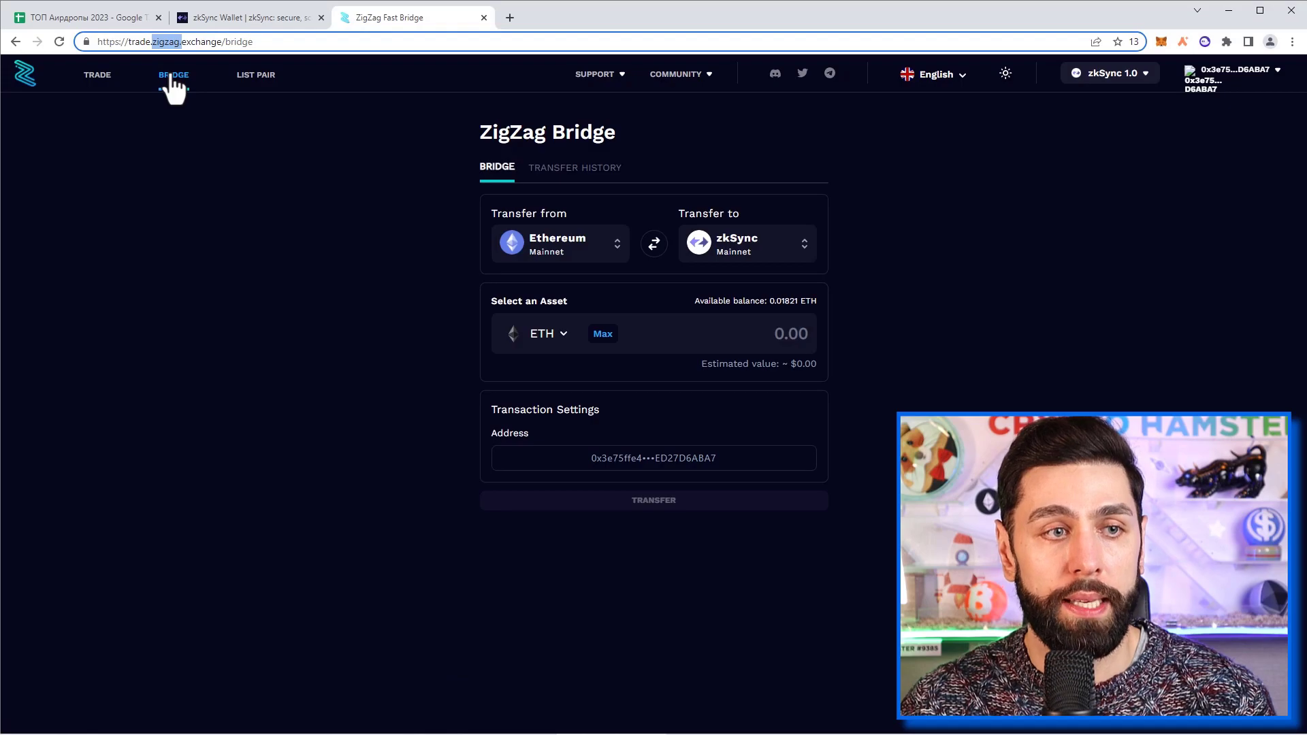
pyautogui.click(97, 76)
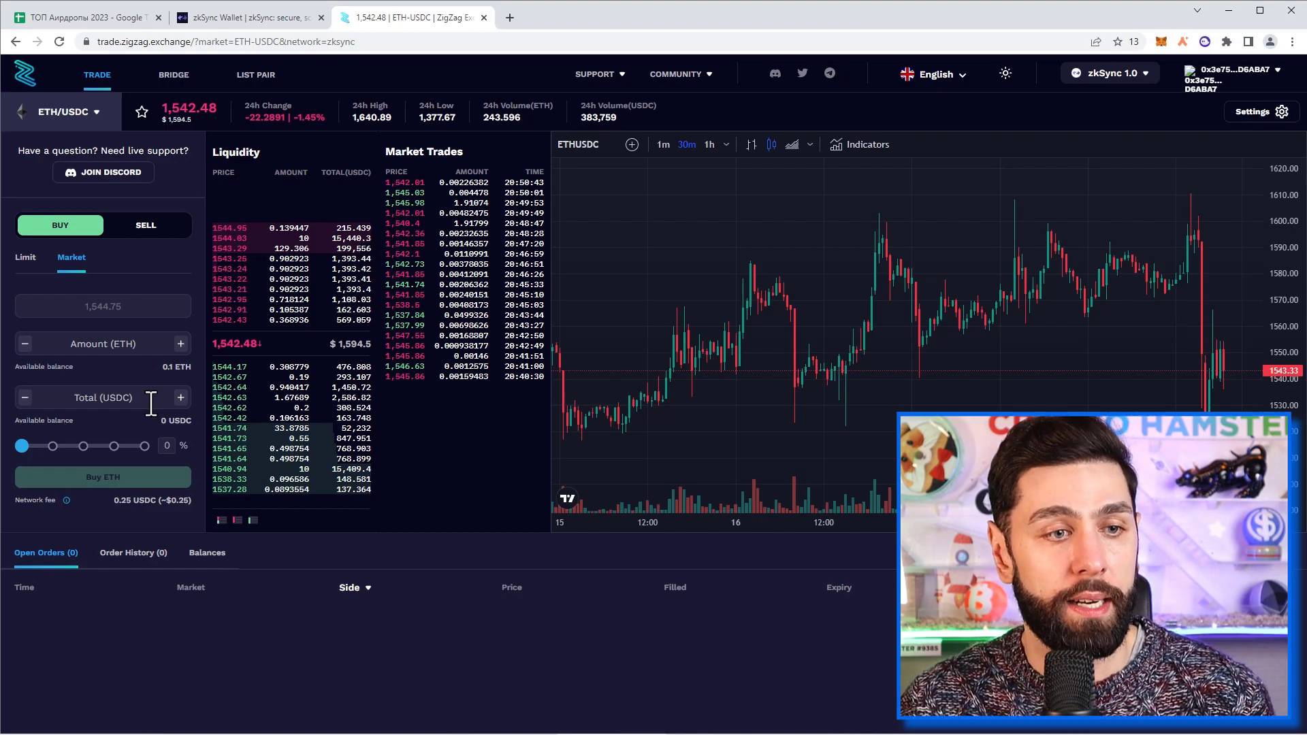
pyautogui.click(140, 230)
pyautogui.click(61, 231)
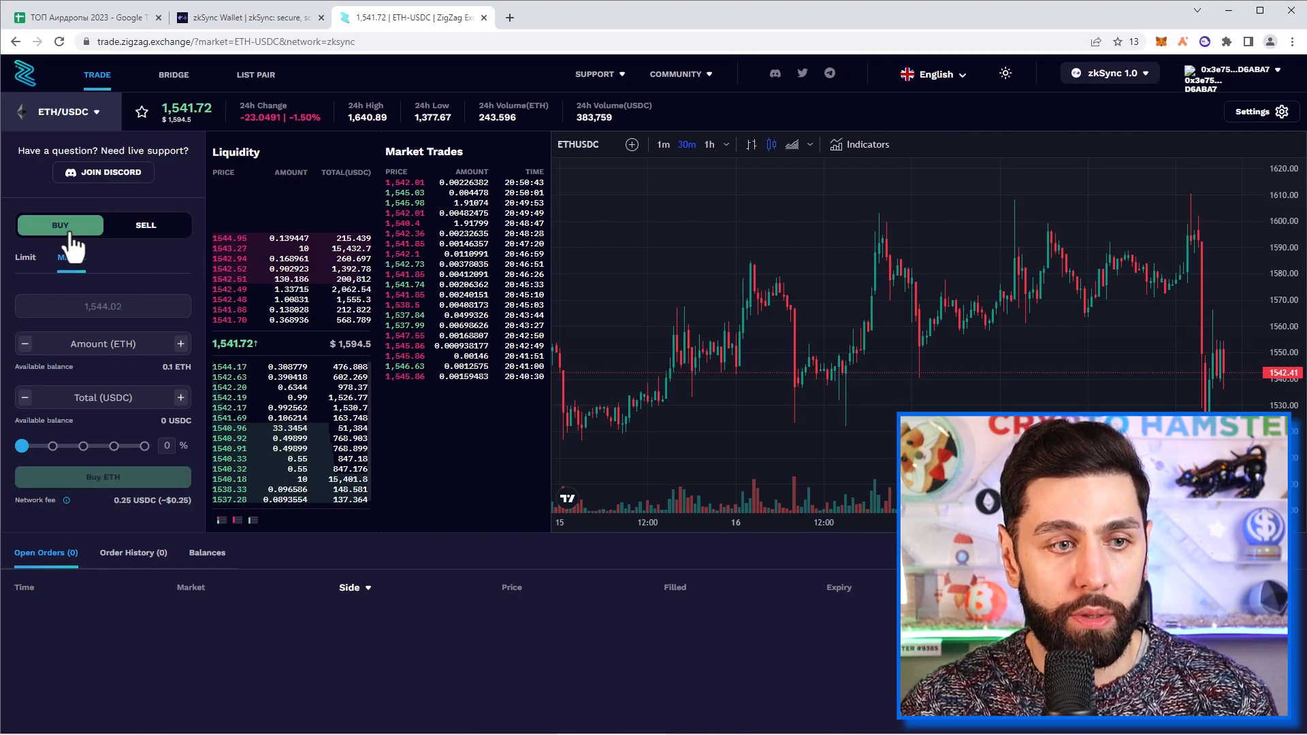
# - Sell 96% of the ETH balance for USDC at market price, sign the order in MetaMask, and check the USDC balance
pyautogui.click(147, 229)
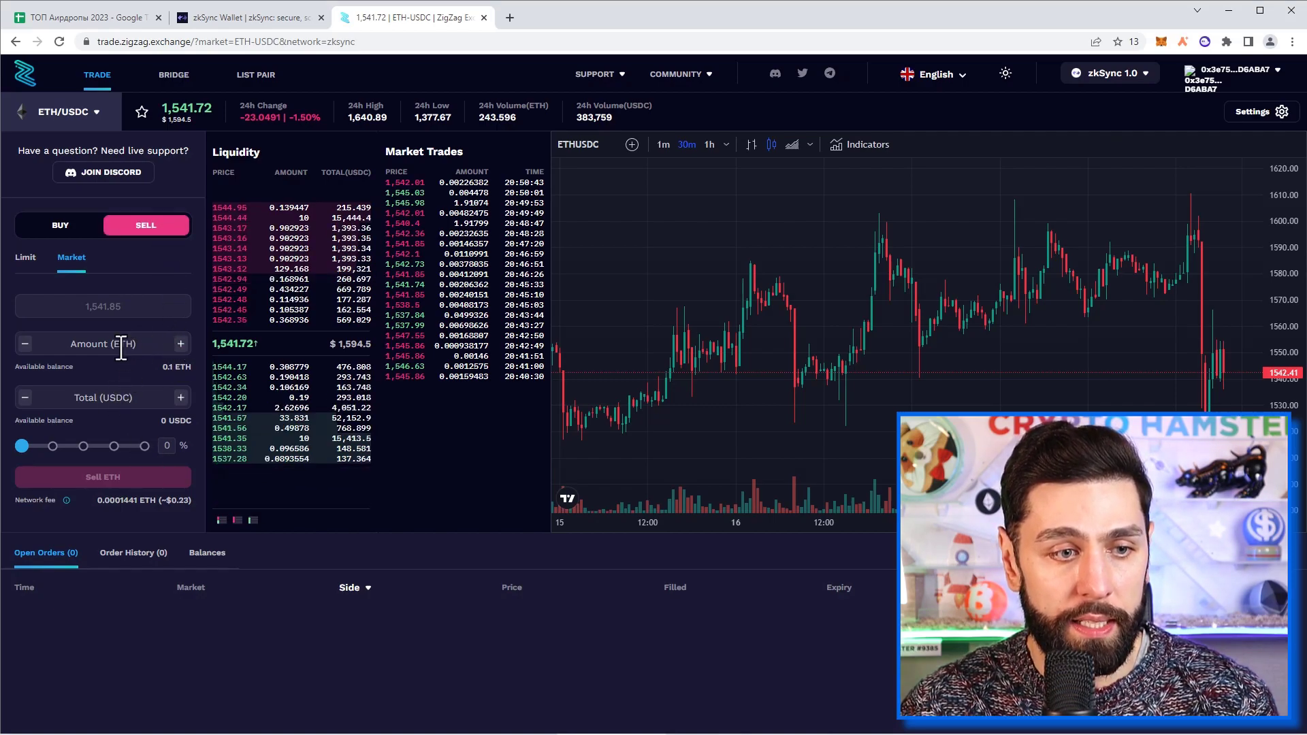
pyautogui.click(144, 446)
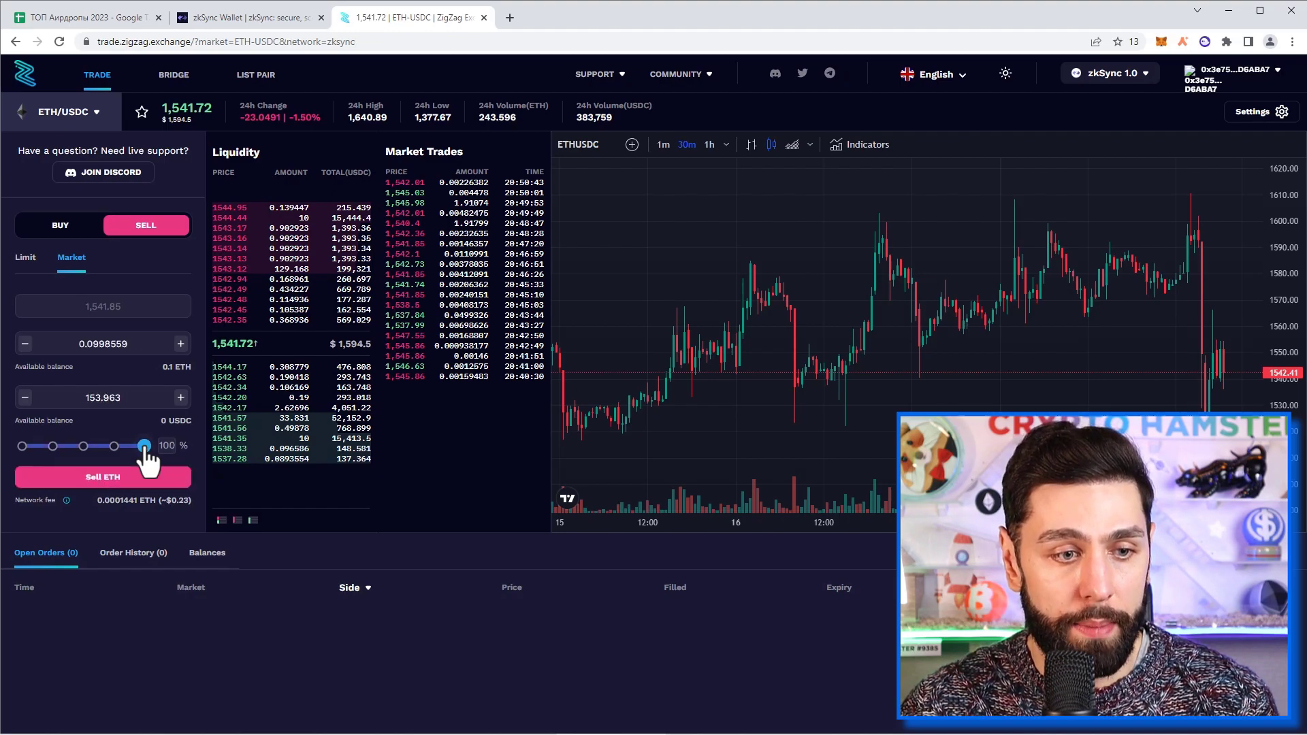
pyautogui.moveTo(146, 450); pyautogui.dragTo(140, 452)
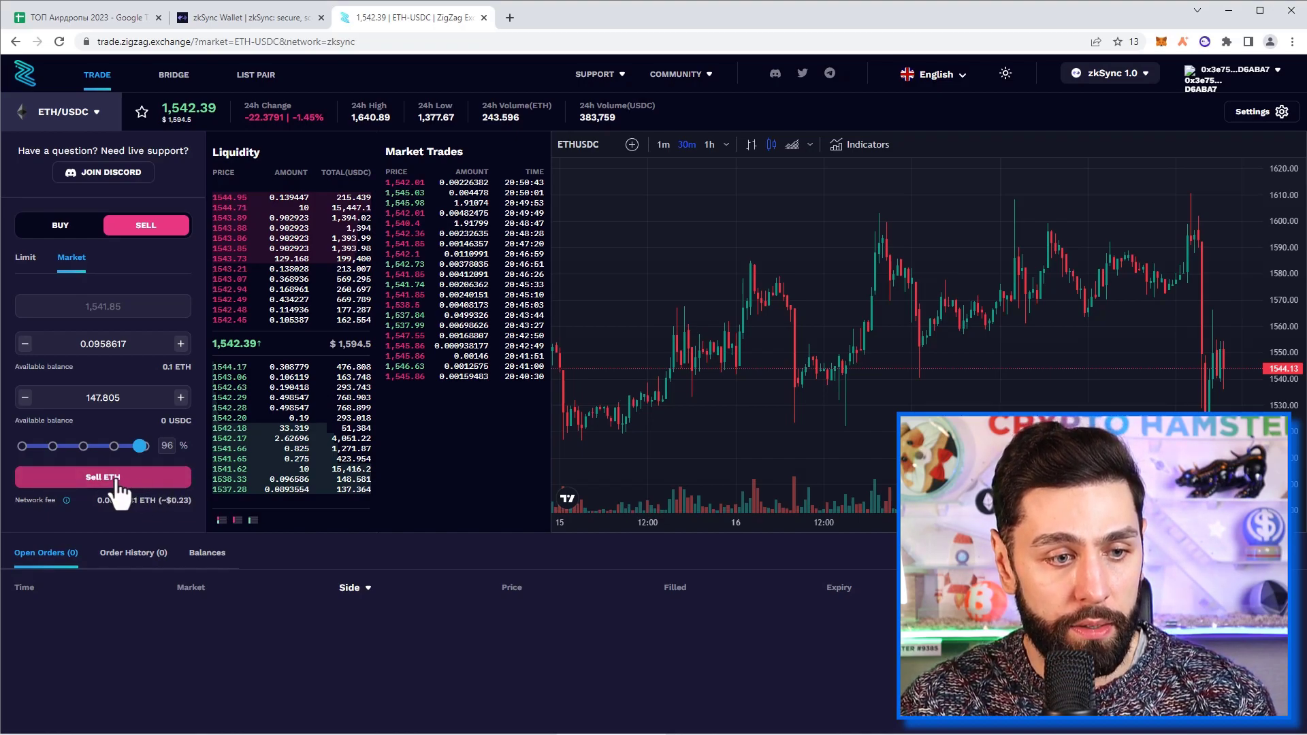
pyautogui.click(158, 484)
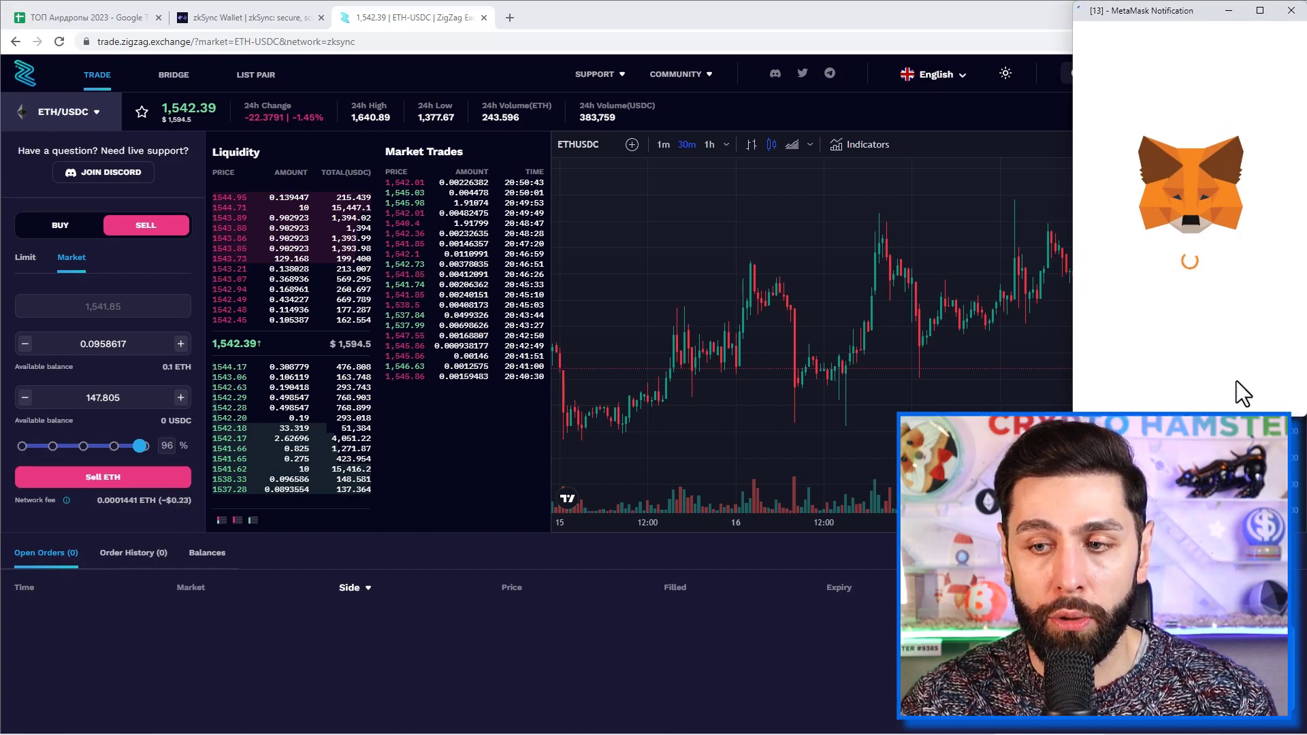
pyautogui.click(1243, 391)
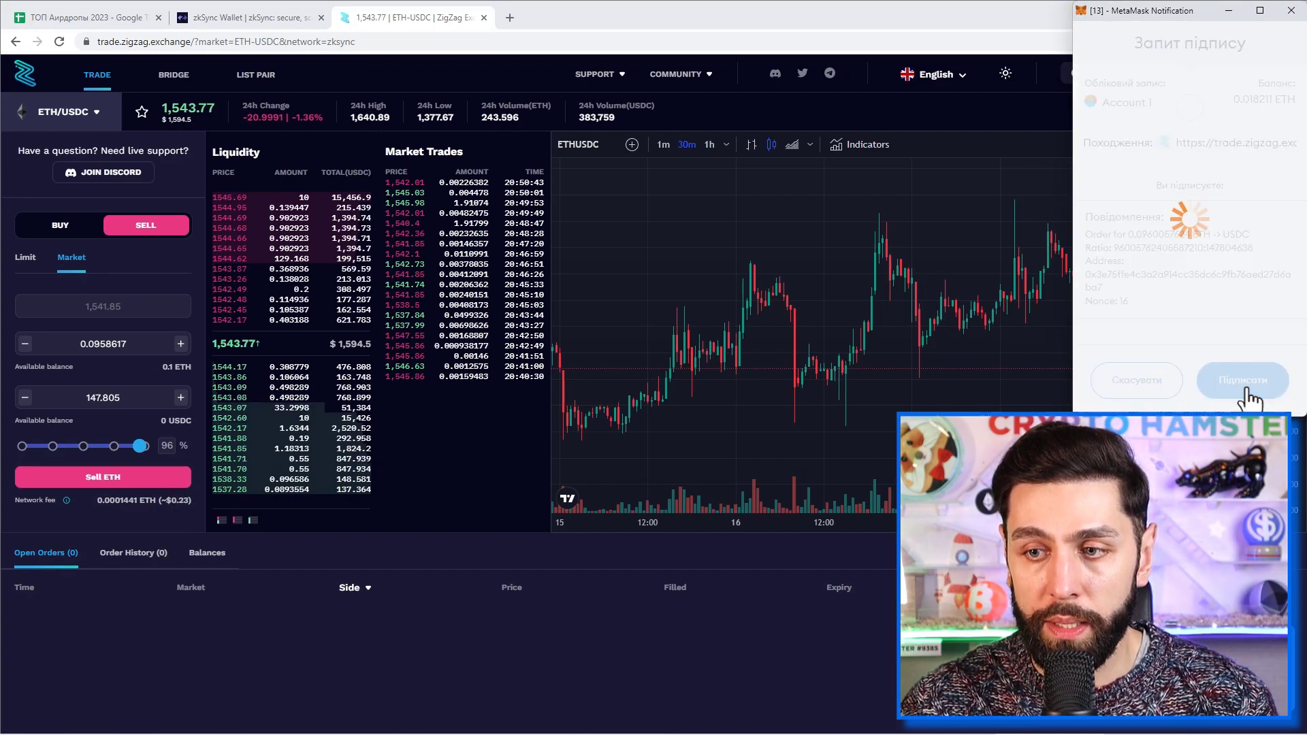
pyautogui.moveTo(143, 418); pyautogui.dragTo(165, 422)
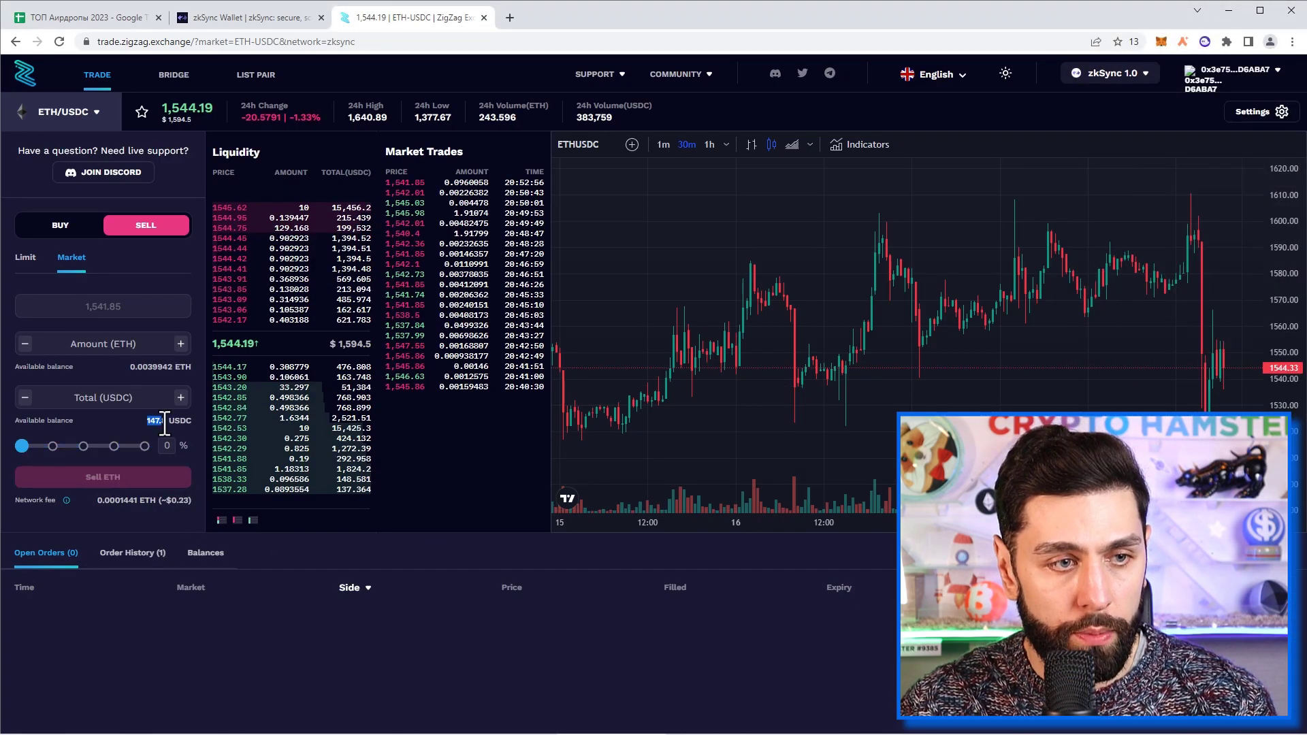
# - Buy ETH at market price with 100% of the USDC balance and sign the order in MetaMask
pyautogui.click(61, 228)
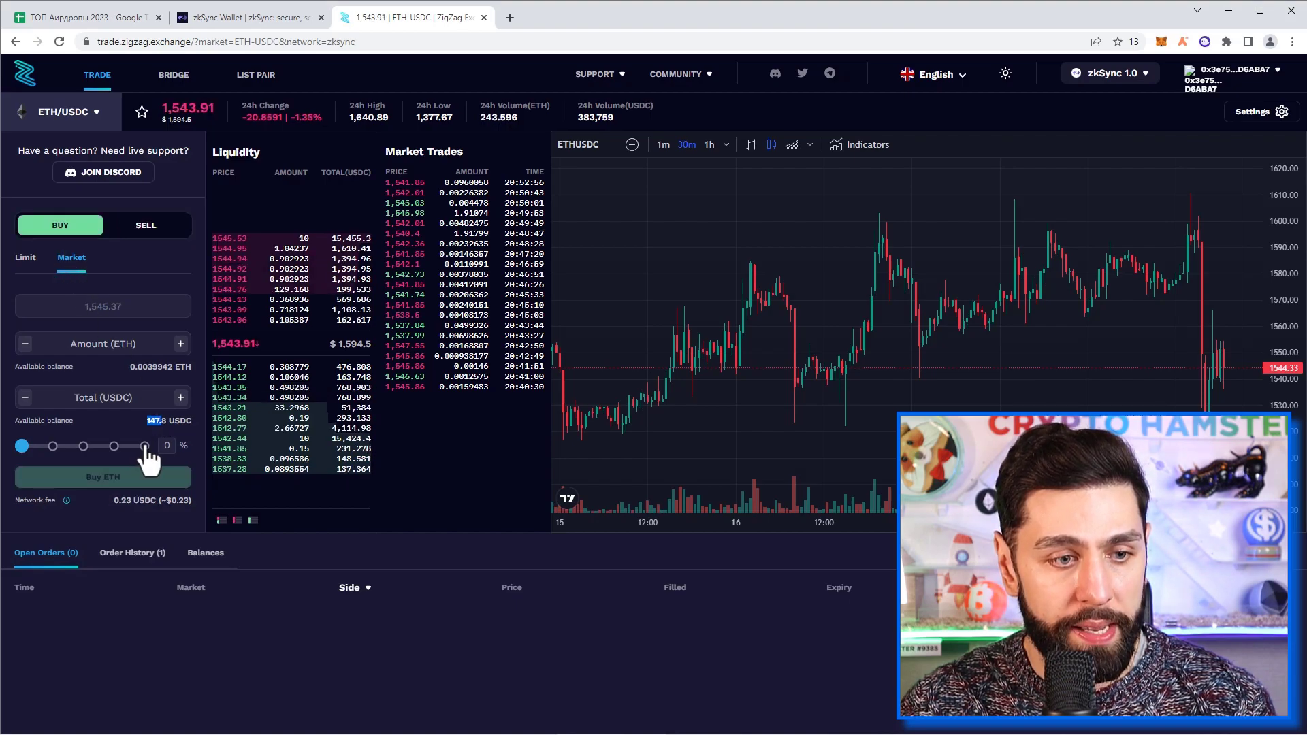
pyautogui.click(144, 446)
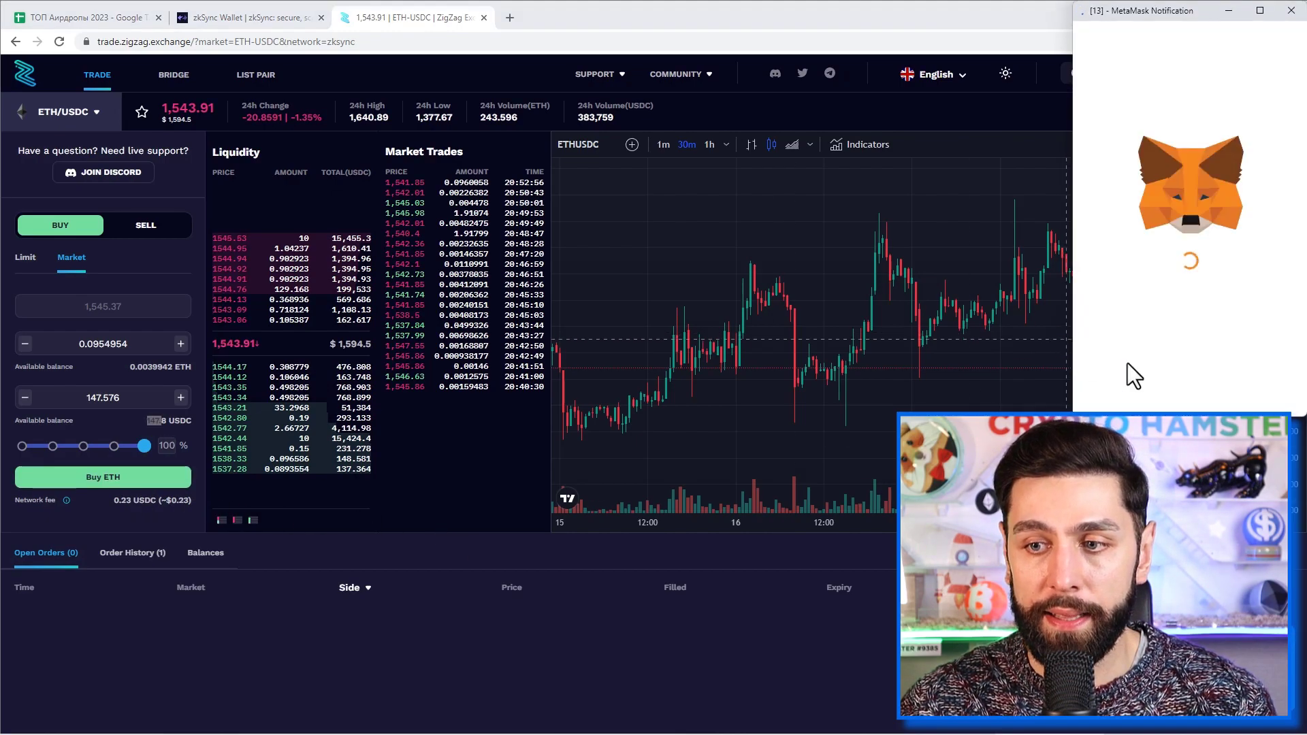
pyautogui.click(1256, 373)
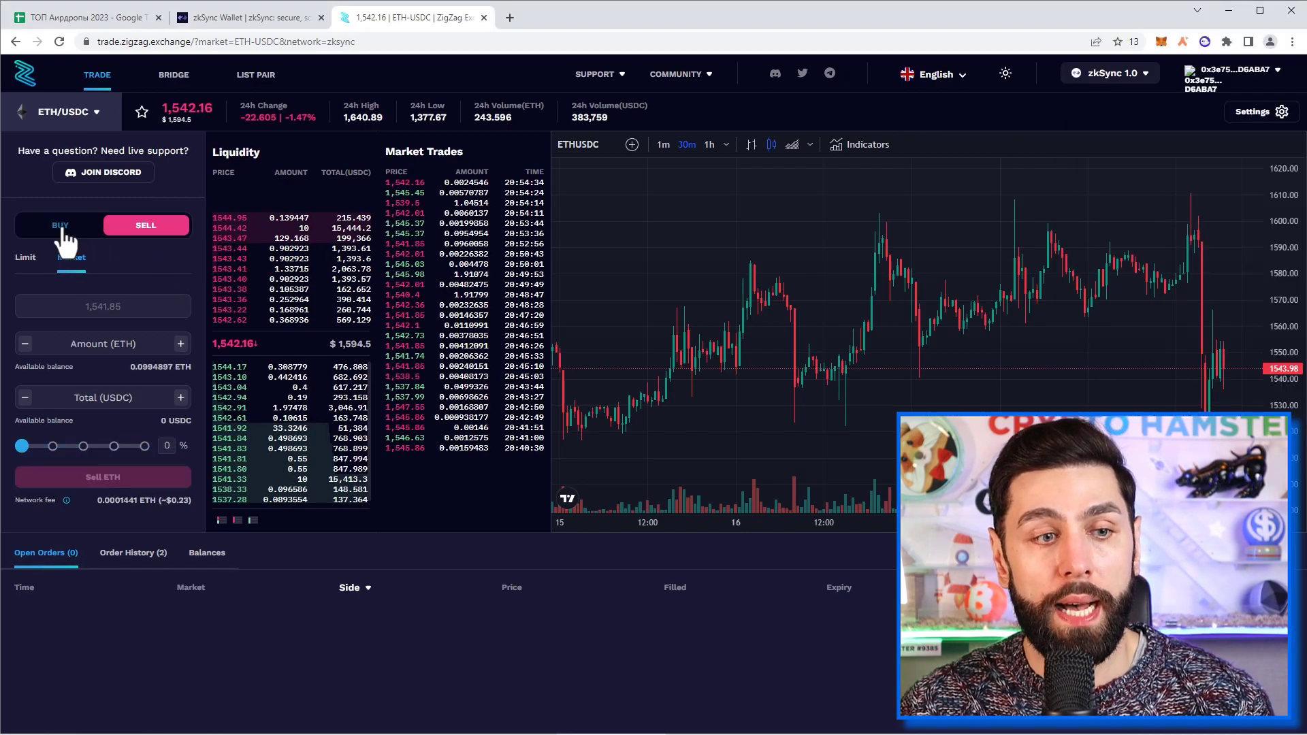
# - Review the order form's buy and sell modes and view the ZigZag order history
pyautogui.click(60, 230)
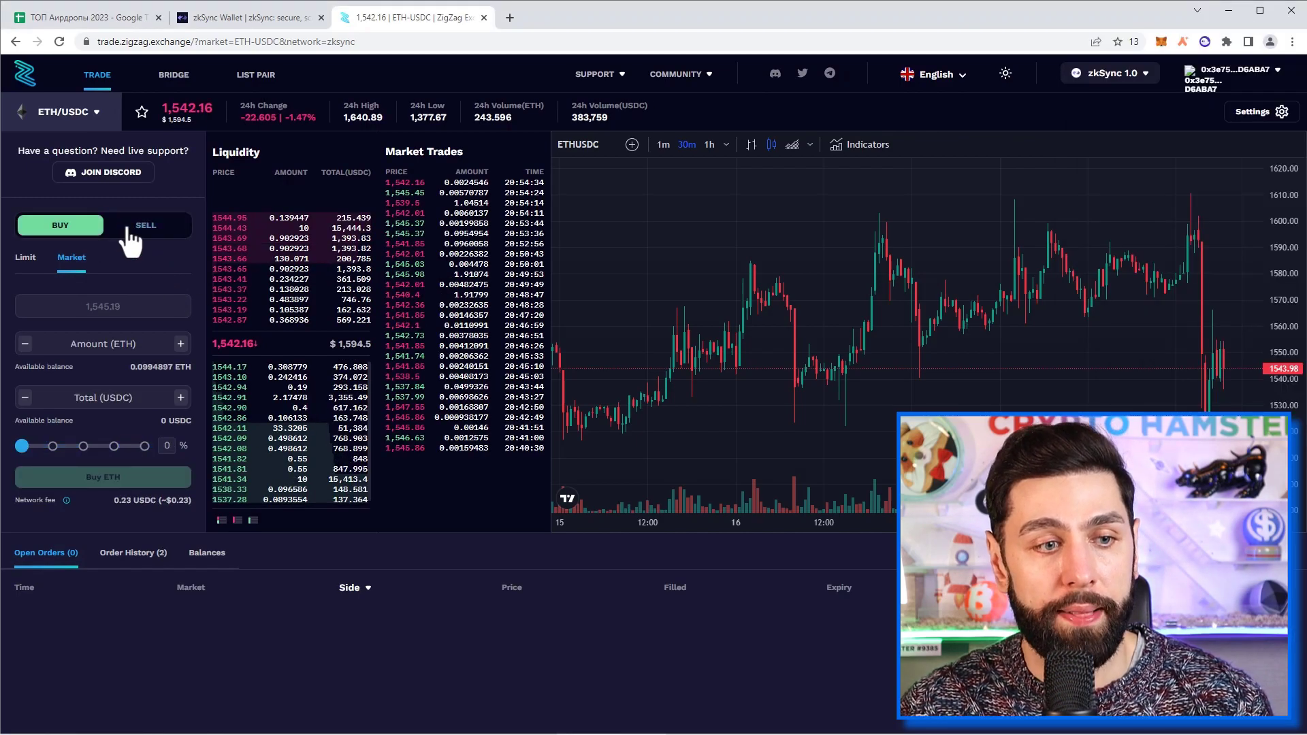
pyautogui.click(121, 232)
pyautogui.click(78, 231)
pyautogui.click(143, 233)
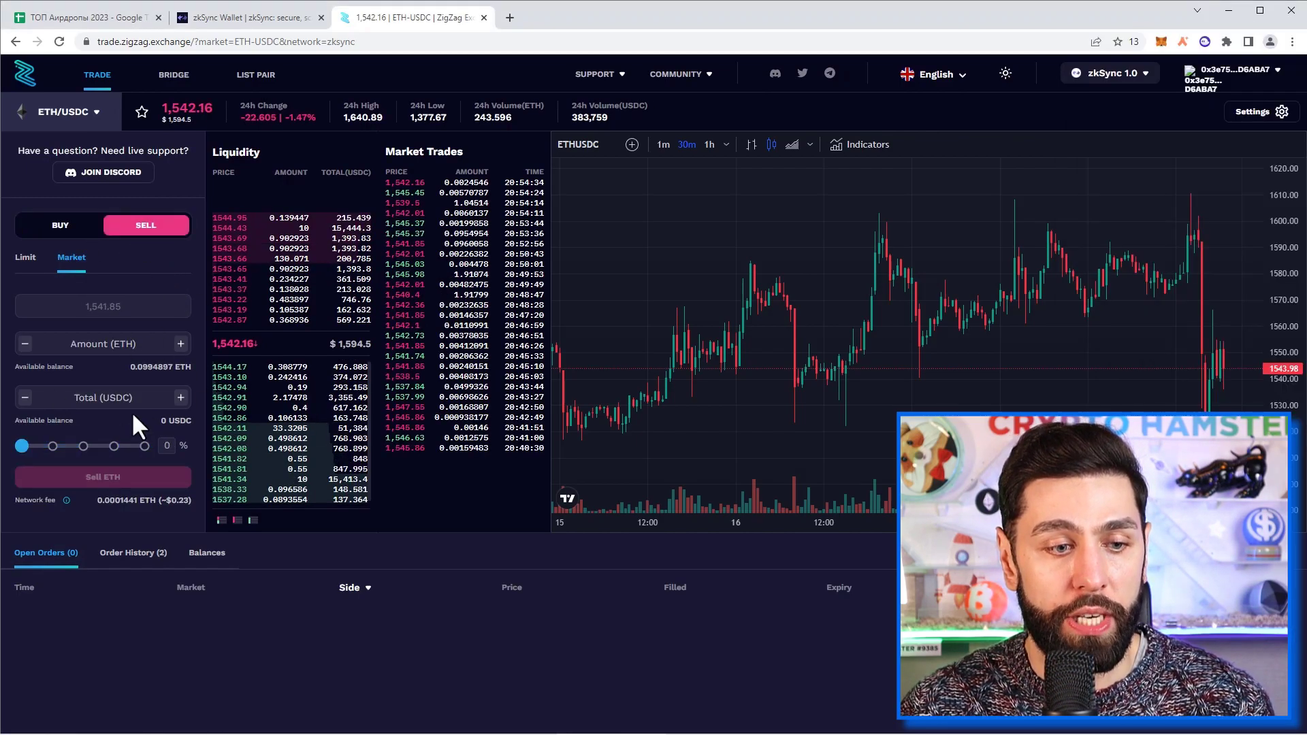
pyautogui.click(134, 556)
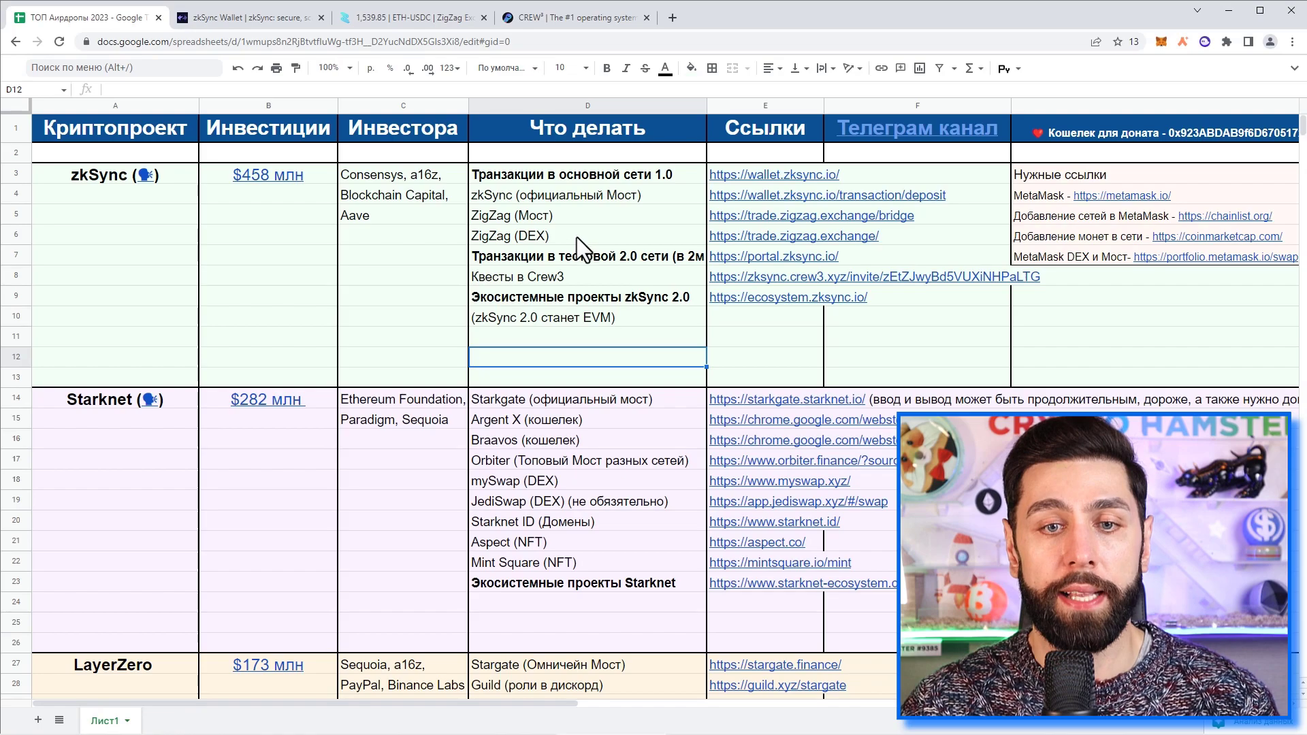
# - Return to the zkSync Wallet and set up a transfer to Ethereum with the maximum available ETH amount
pyautogui.click(582, 255)
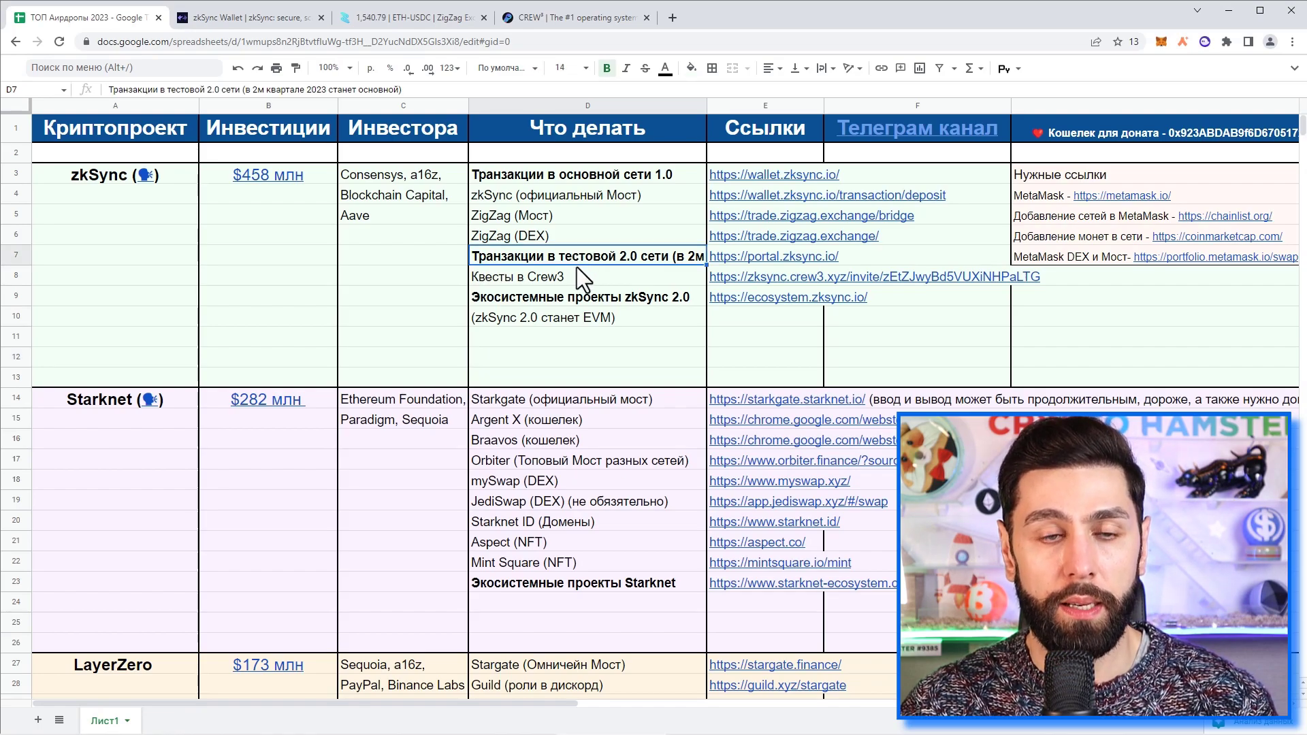
pyautogui.click(233, 25)
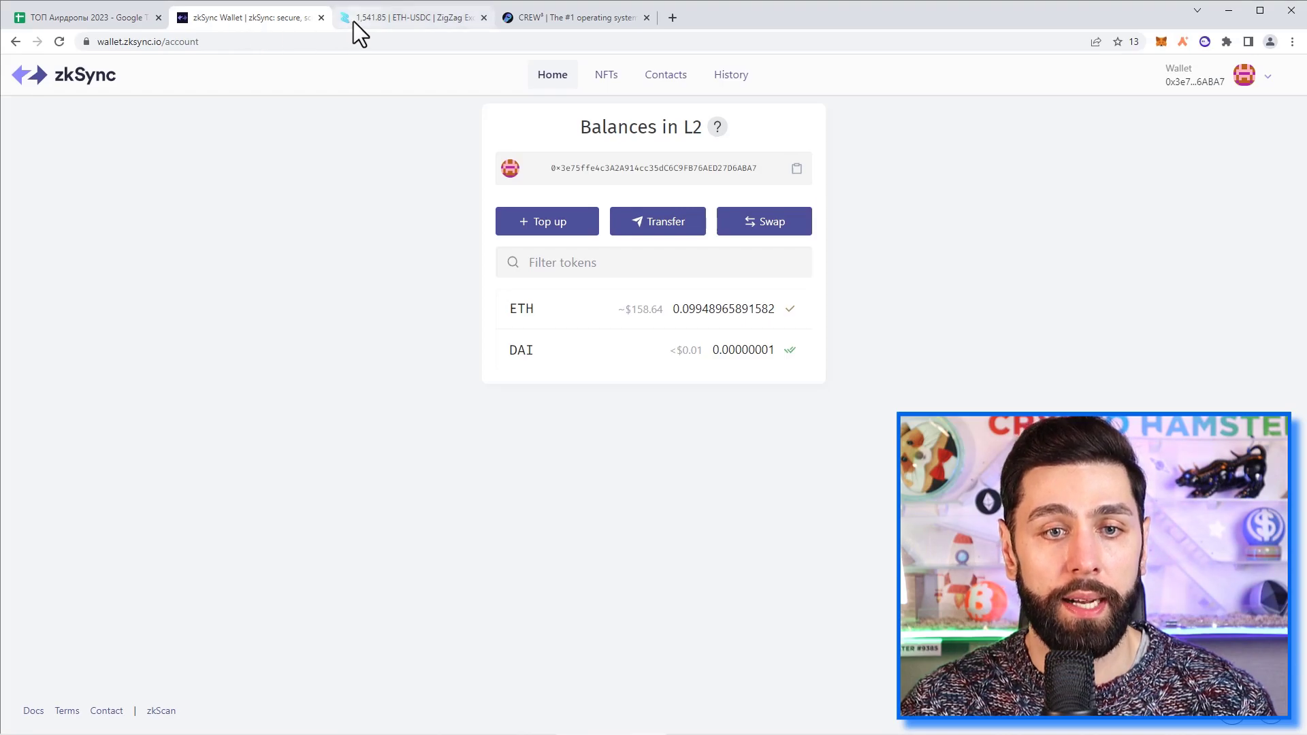
pyautogui.click(657, 238)
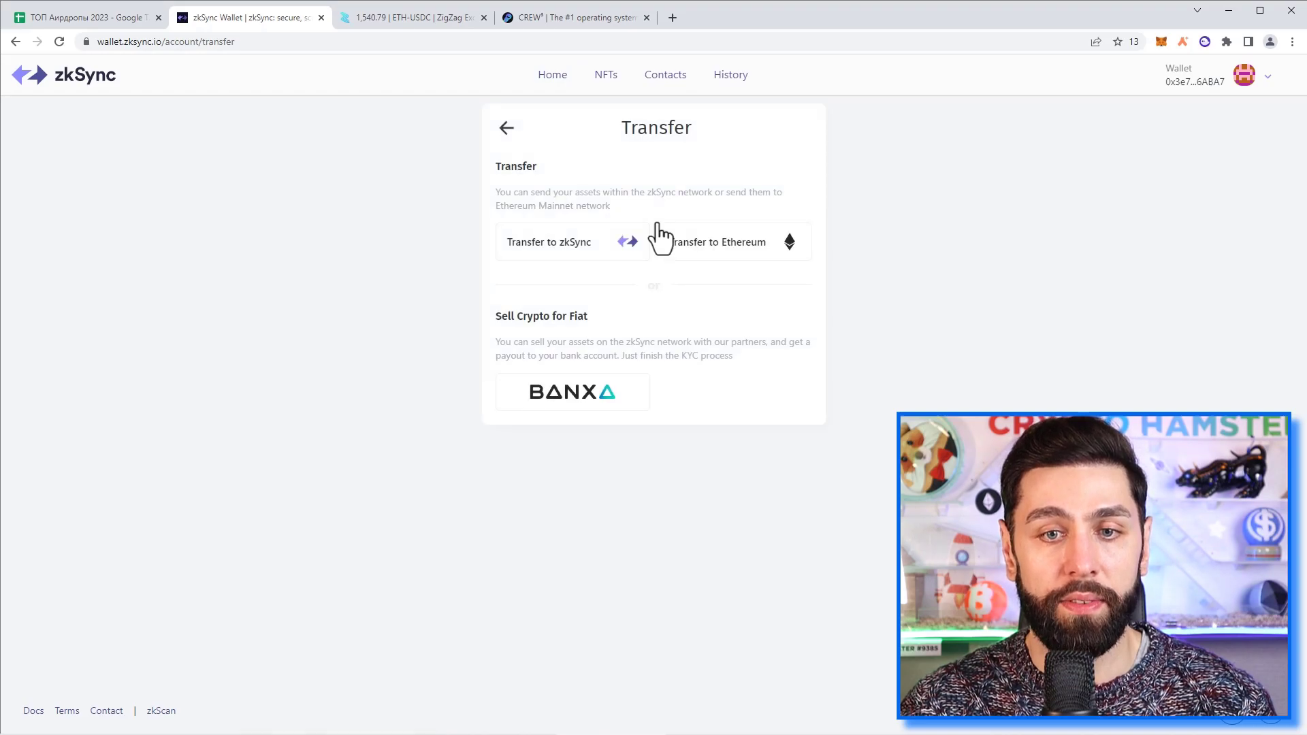
pyautogui.click(720, 246)
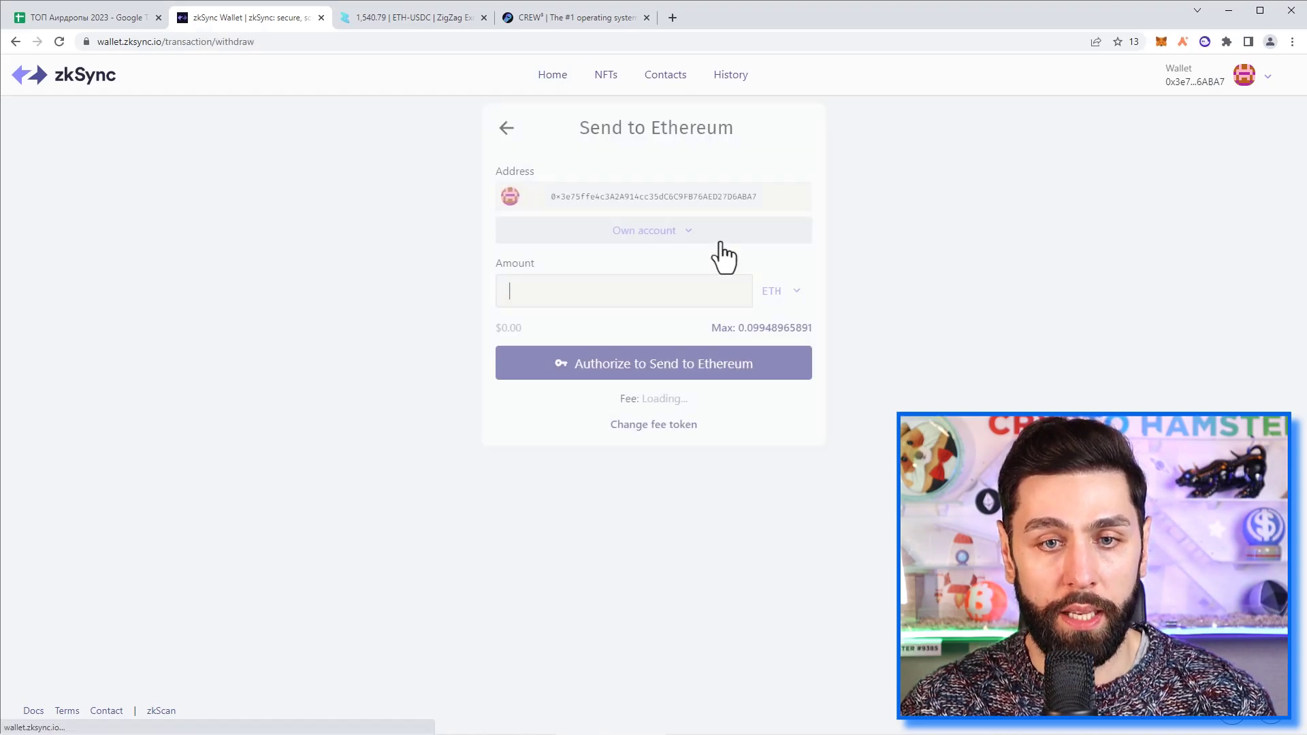
pyautogui.click(776, 328)
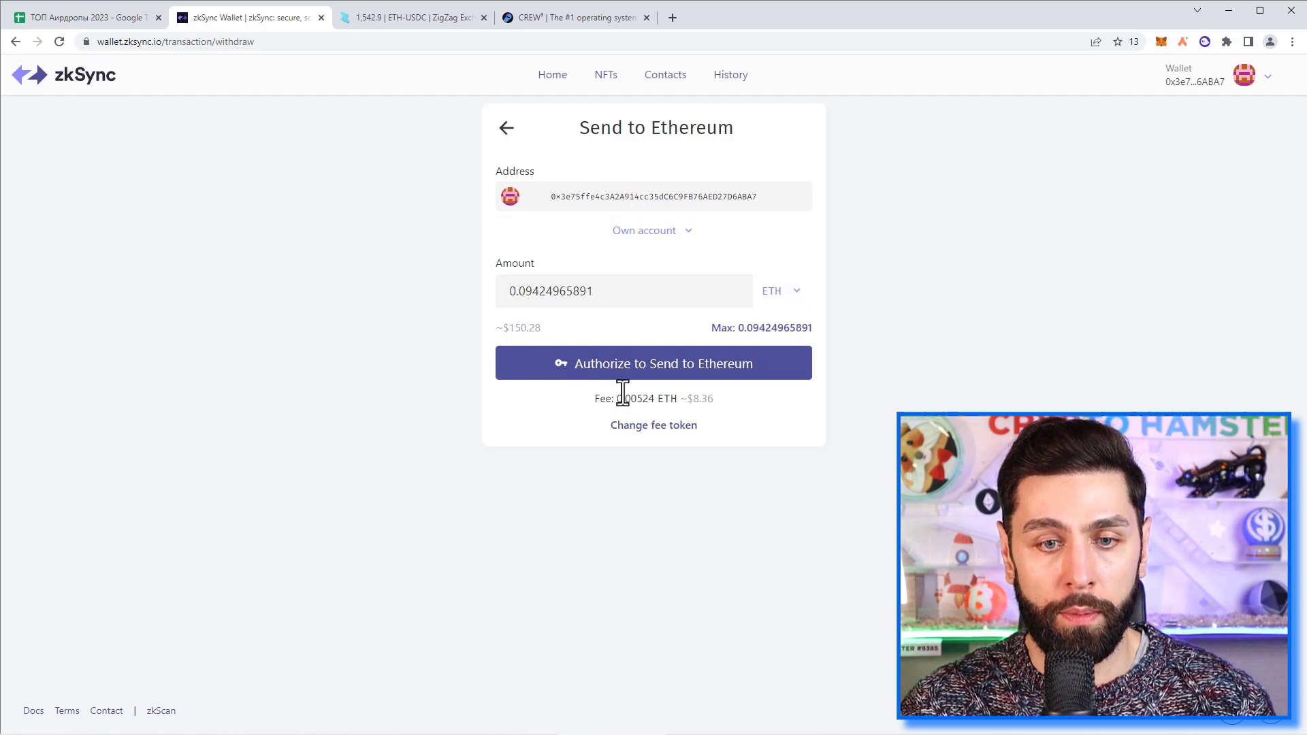
# - Authorize sending to Ethereum, check the fee, then submit the ETH withdrawal and sign it in MetaMask
pyautogui.click(650, 365)
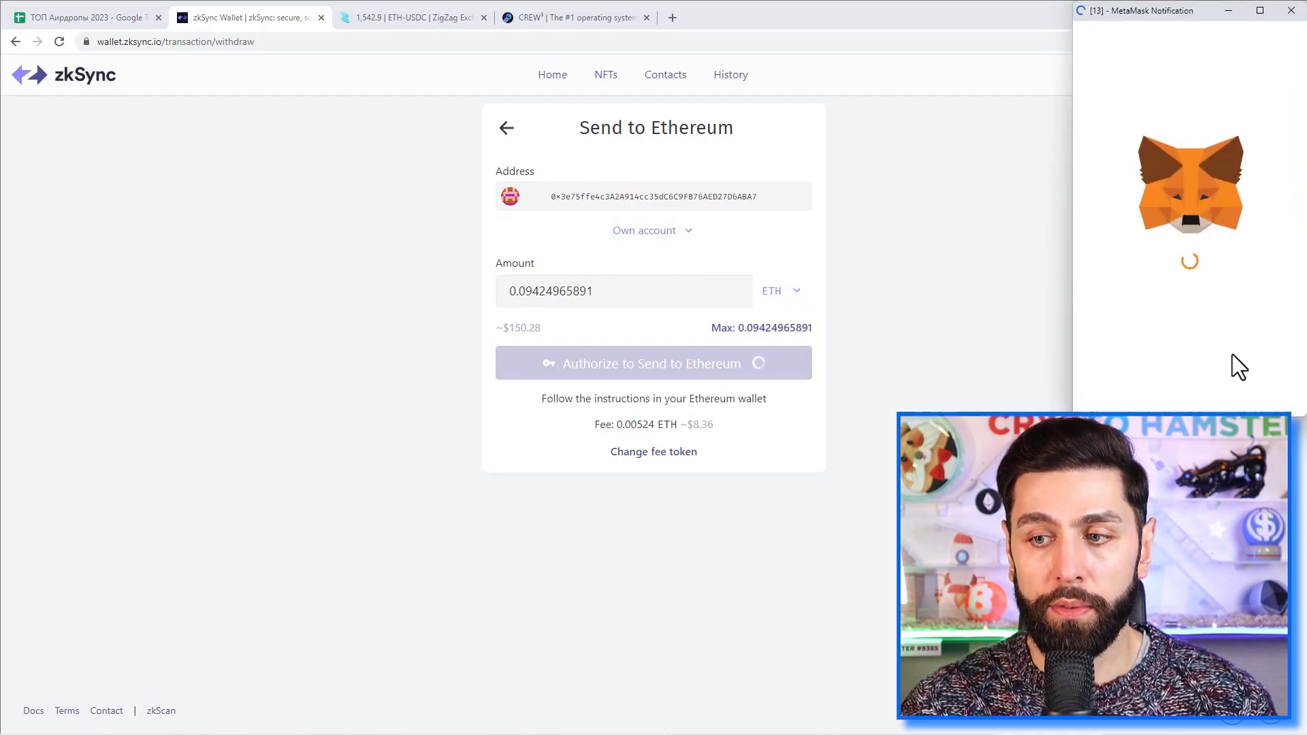
pyautogui.moveTo(689, 399); pyautogui.dragTo(717, 398)
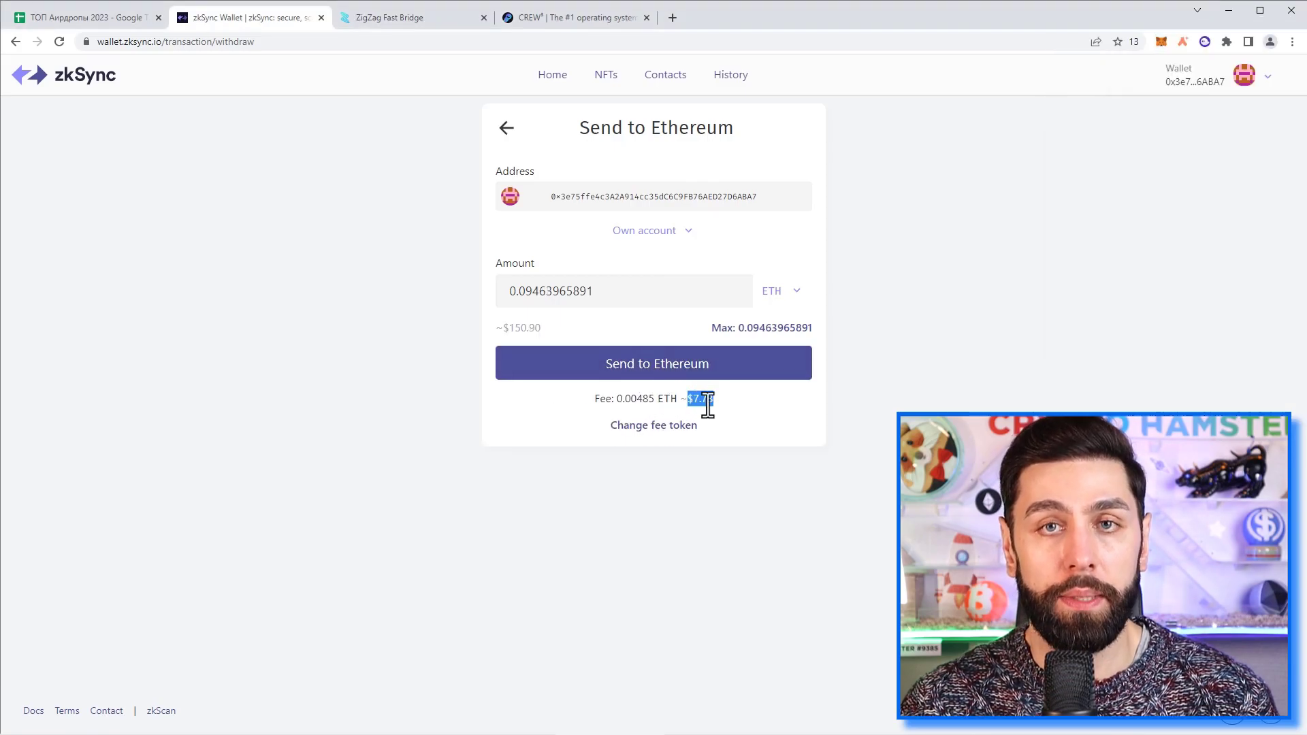
pyautogui.click(645, 367)
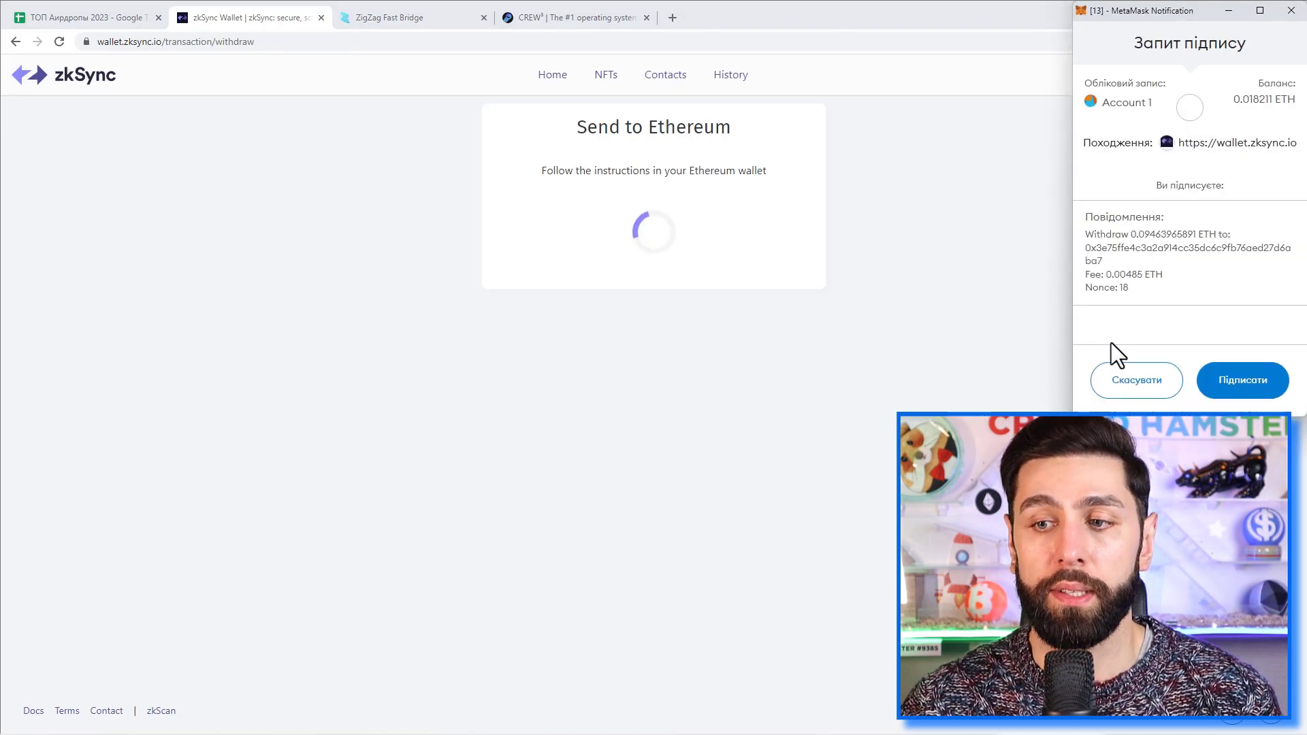
pyautogui.click(1239, 383)
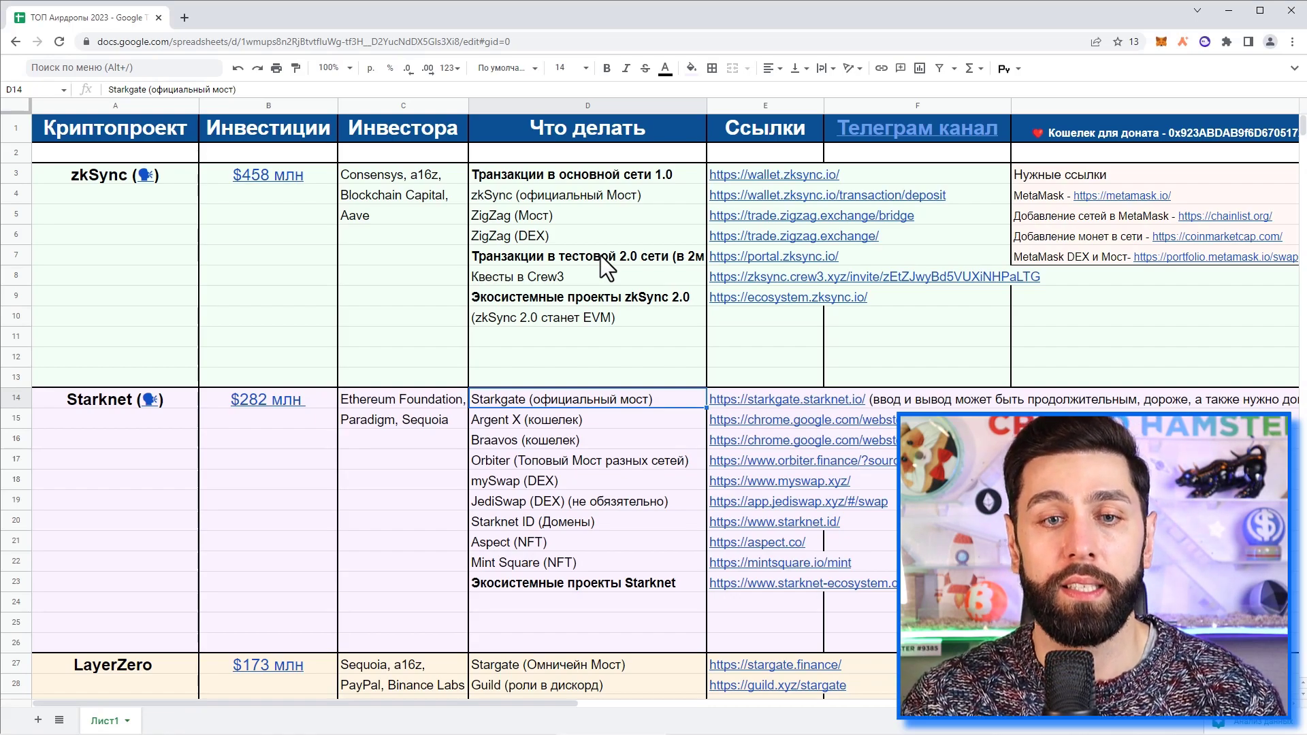
# - Open the zkSync 2.0 portal linked in the spreadsheet and request faucet funds by posting the prefilled tweet
pyautogui.click(762, 256)
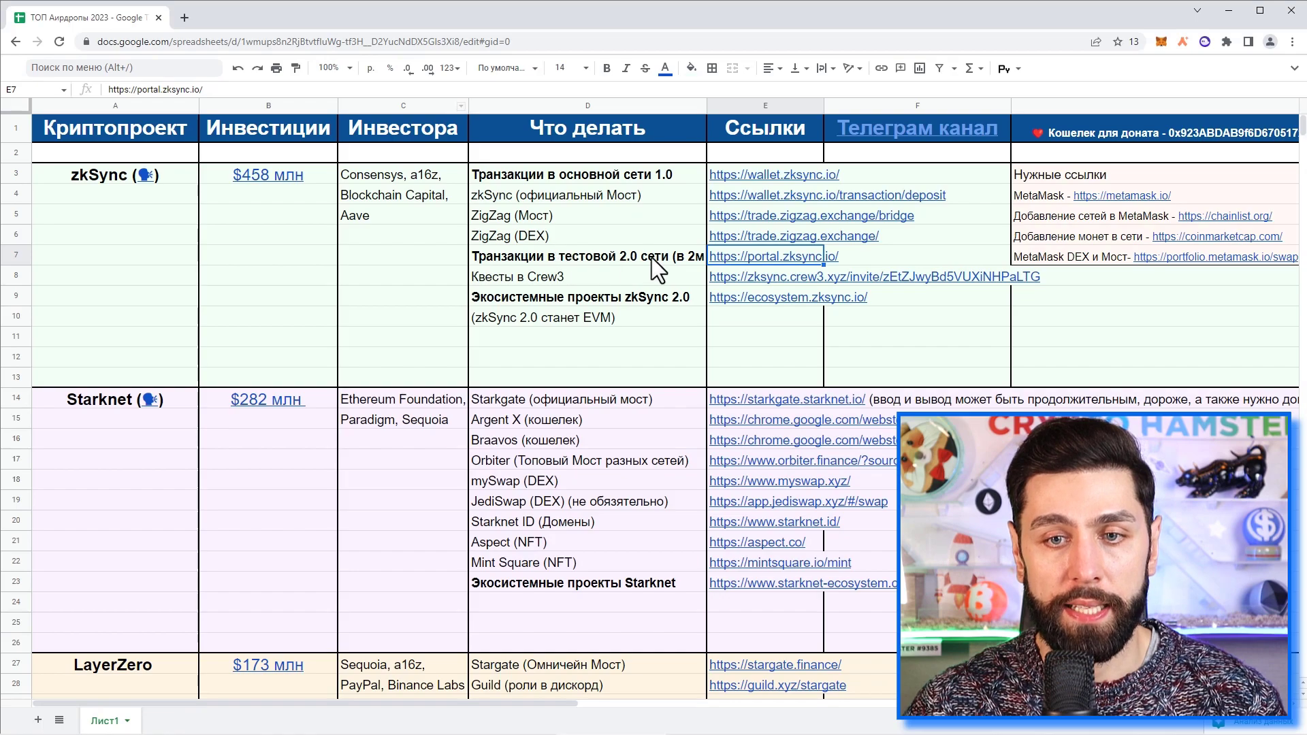
pyautogui.moveTo(762, 258)
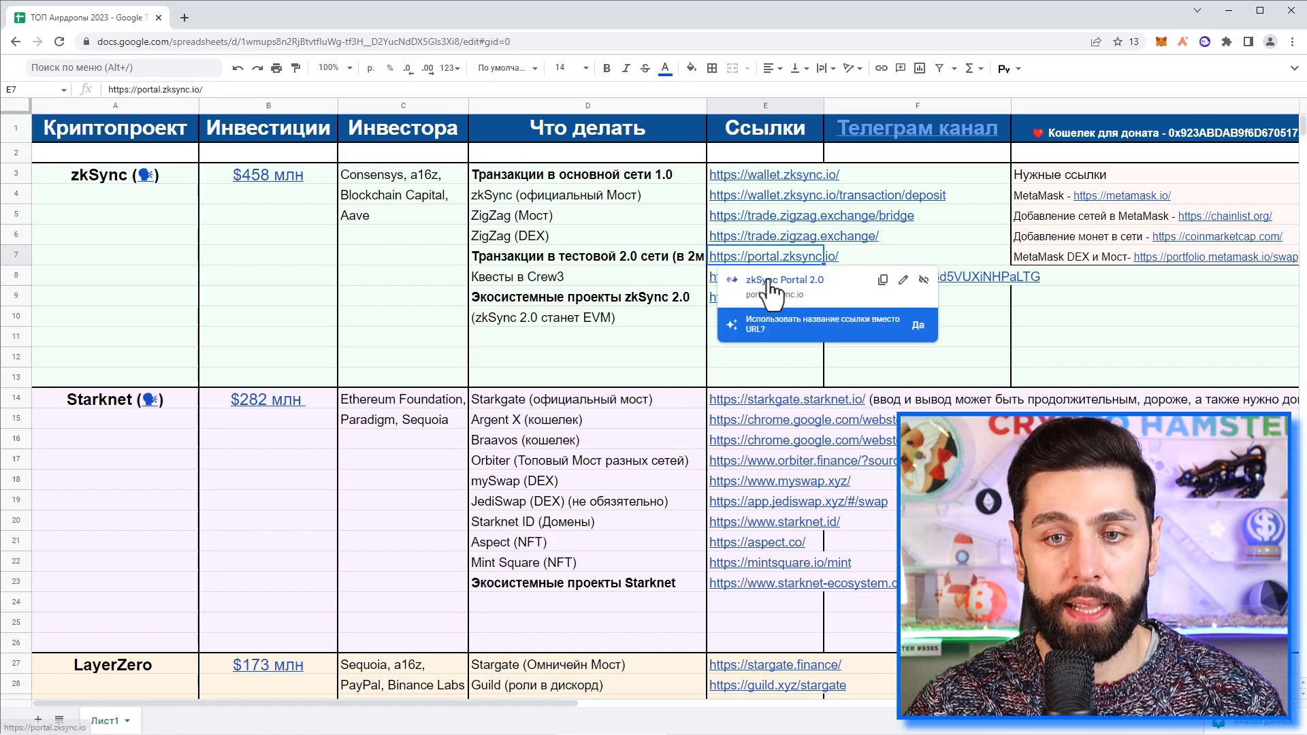
pyautogui.click(769, 282)
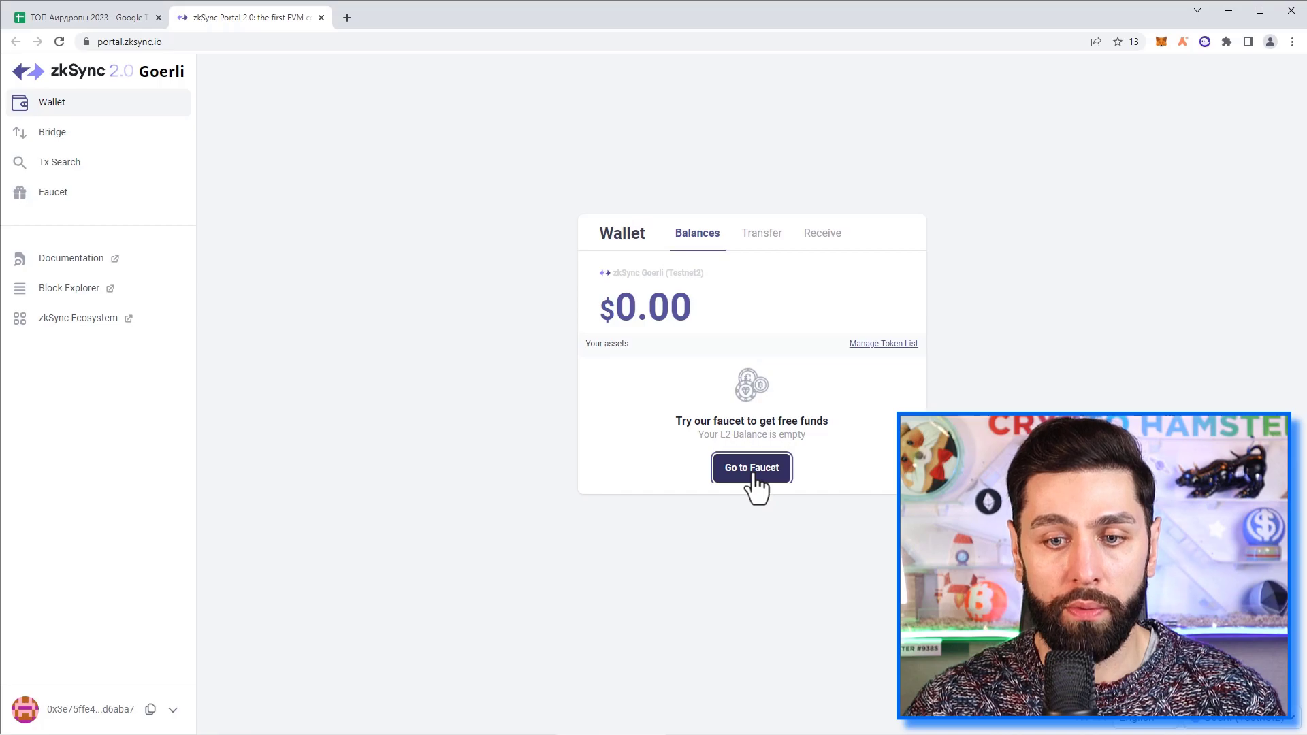
pyautogui.click(752, 469)
pyautogui.click(754, 400)
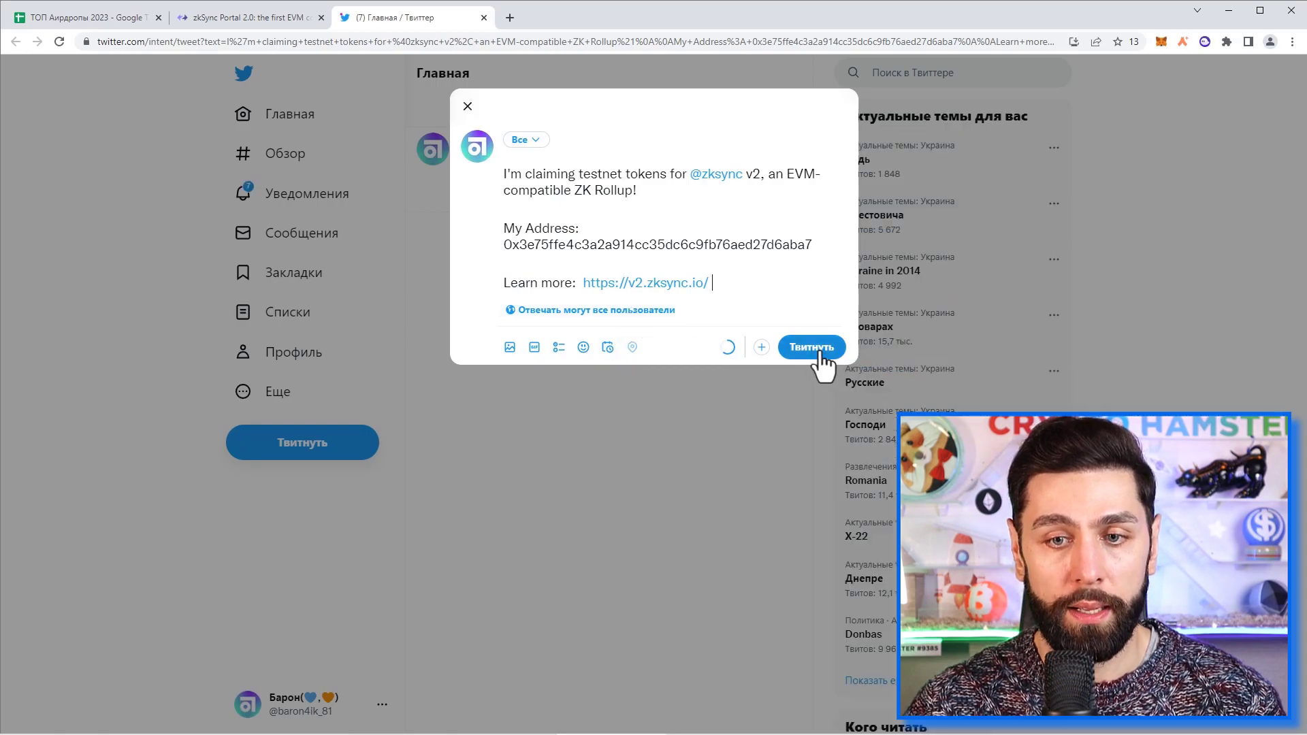
pyautogui.click(820, 357)
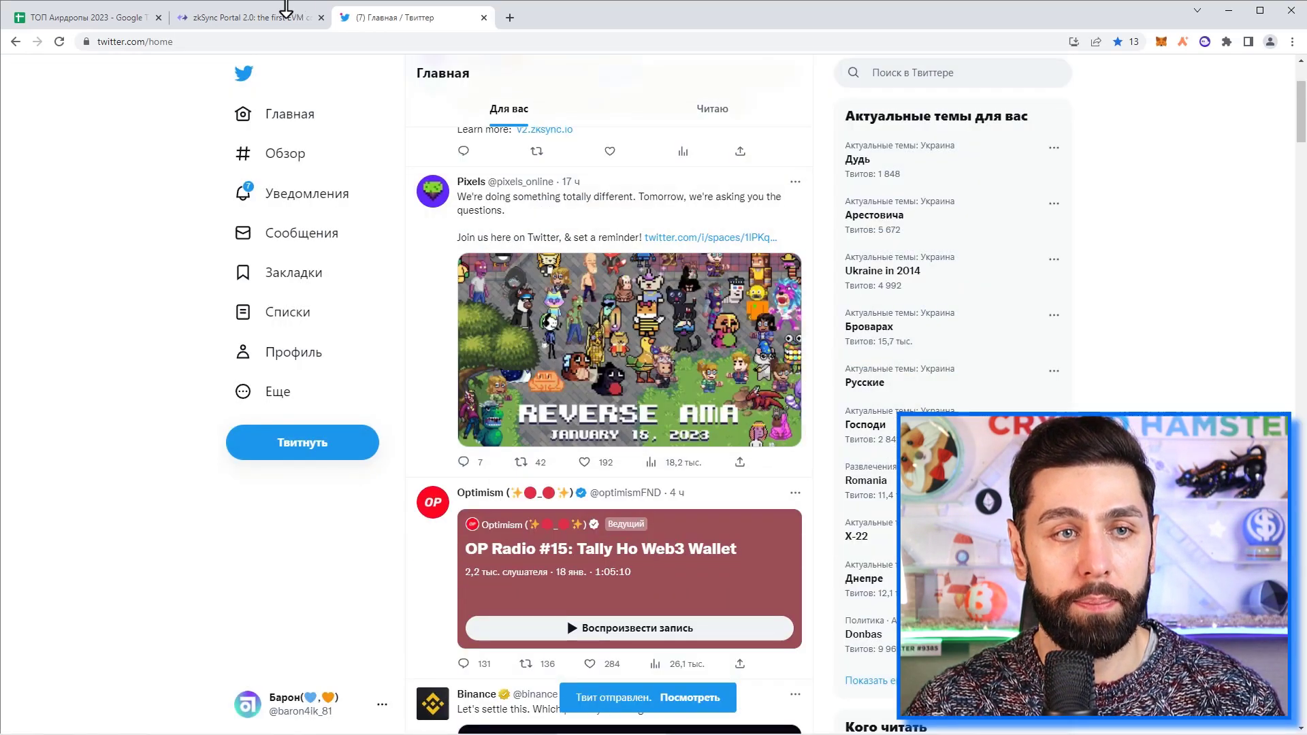
# - Return to the zkSync portal wallet and review the testnet token balances received from the faucet
pyautogui.click(255, 23)
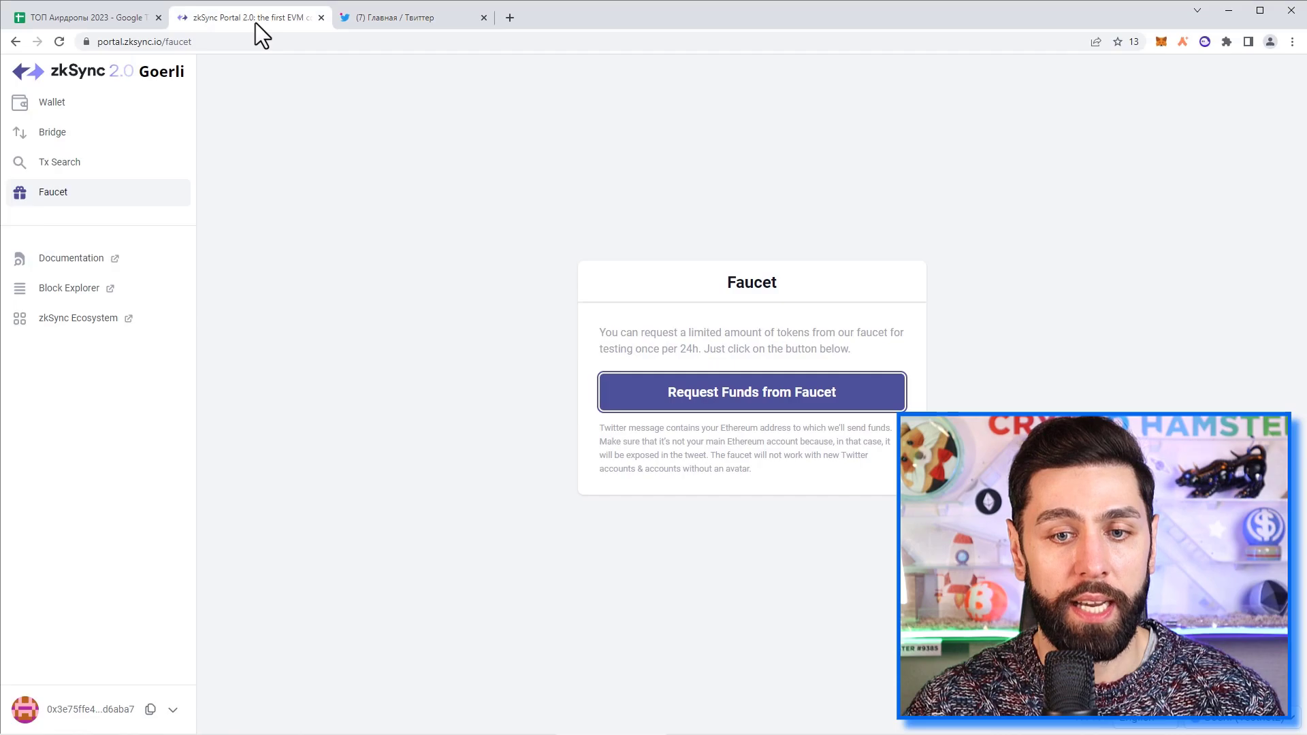
pyautogui.click(52, 106)
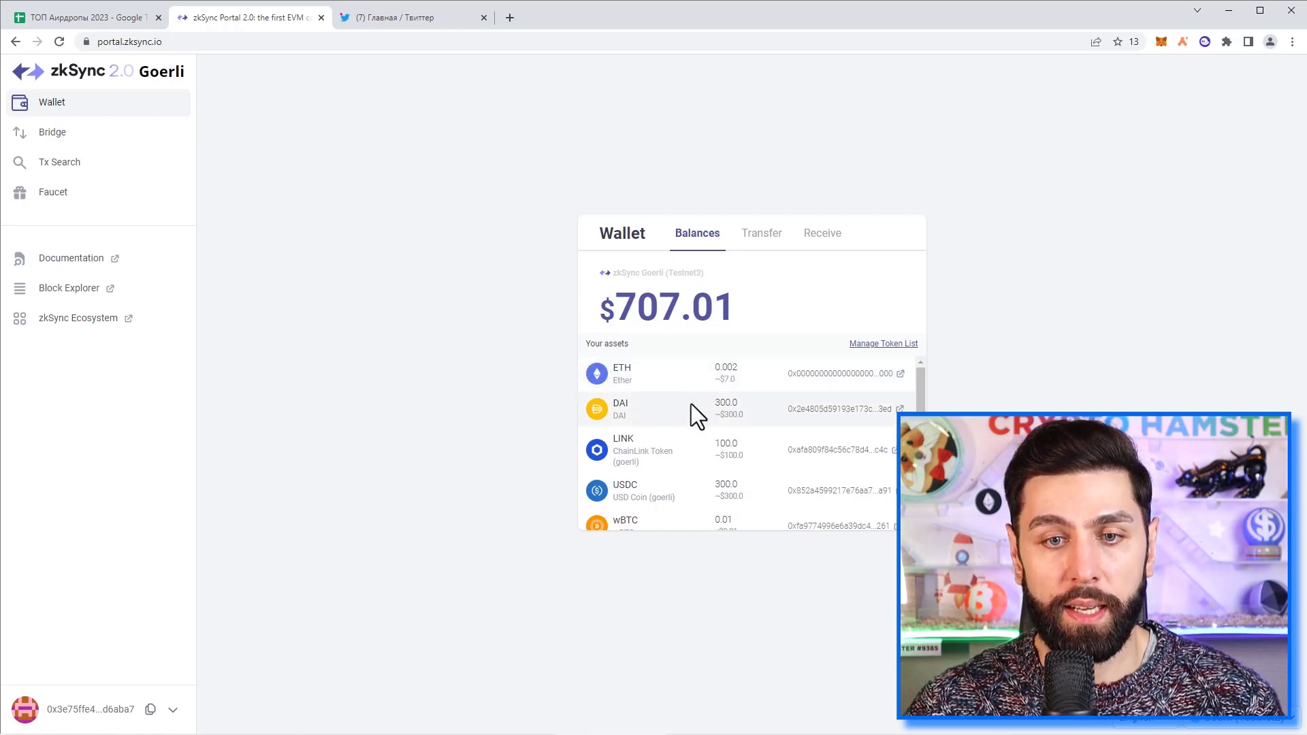
pyautogui.scroll(-1, 674, 371)
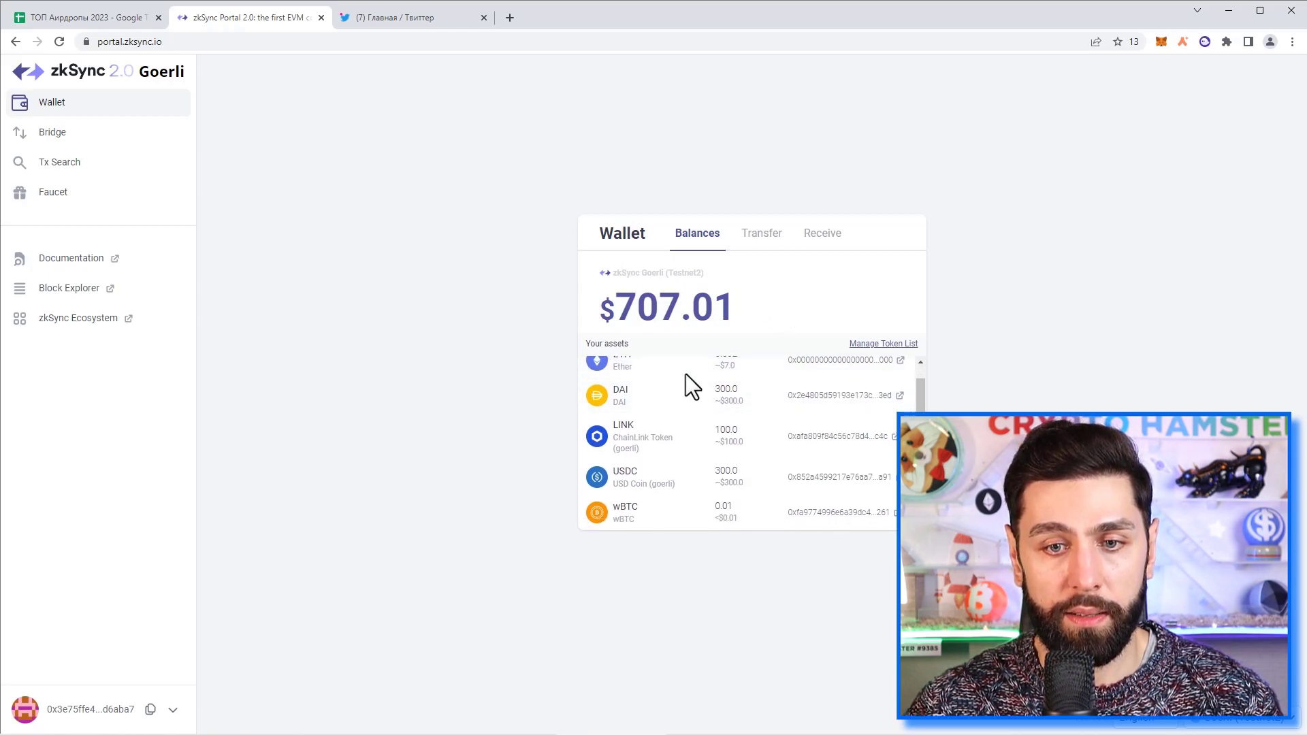
pyautogui.scroll(1, 737, 438)
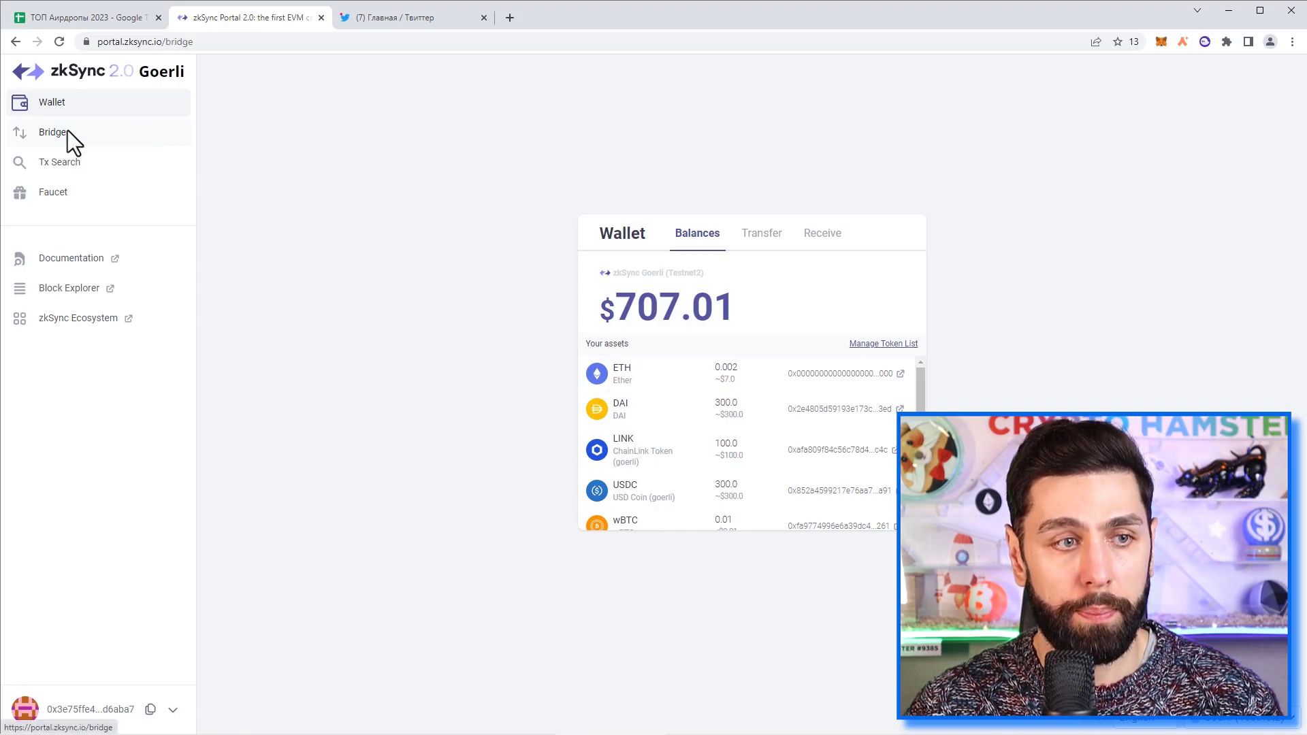
pyautogui.click(51, 104)
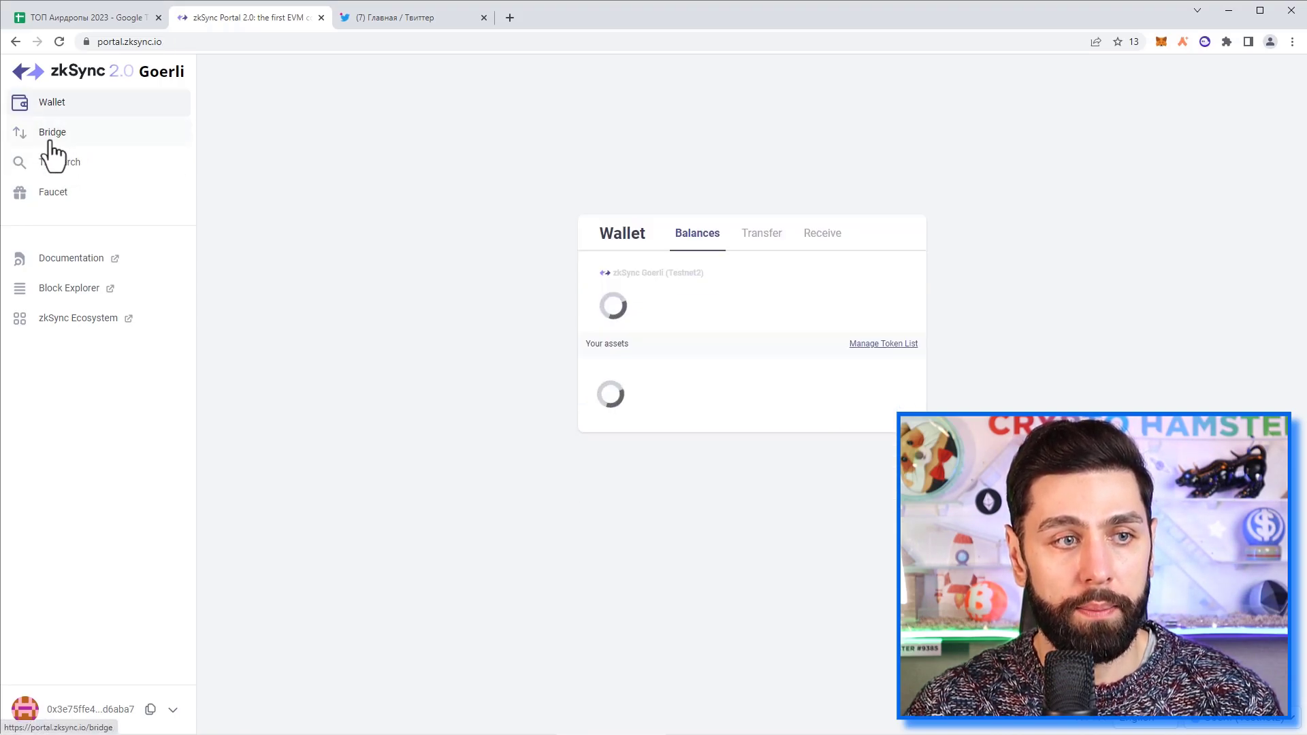
# - Submit a bridge deposit of 0.02 ETH from Ethereum Goerli to zkSync Goerli, allowing MetaMask to switch to the Goerli network
pyautogui.click(51, 143)
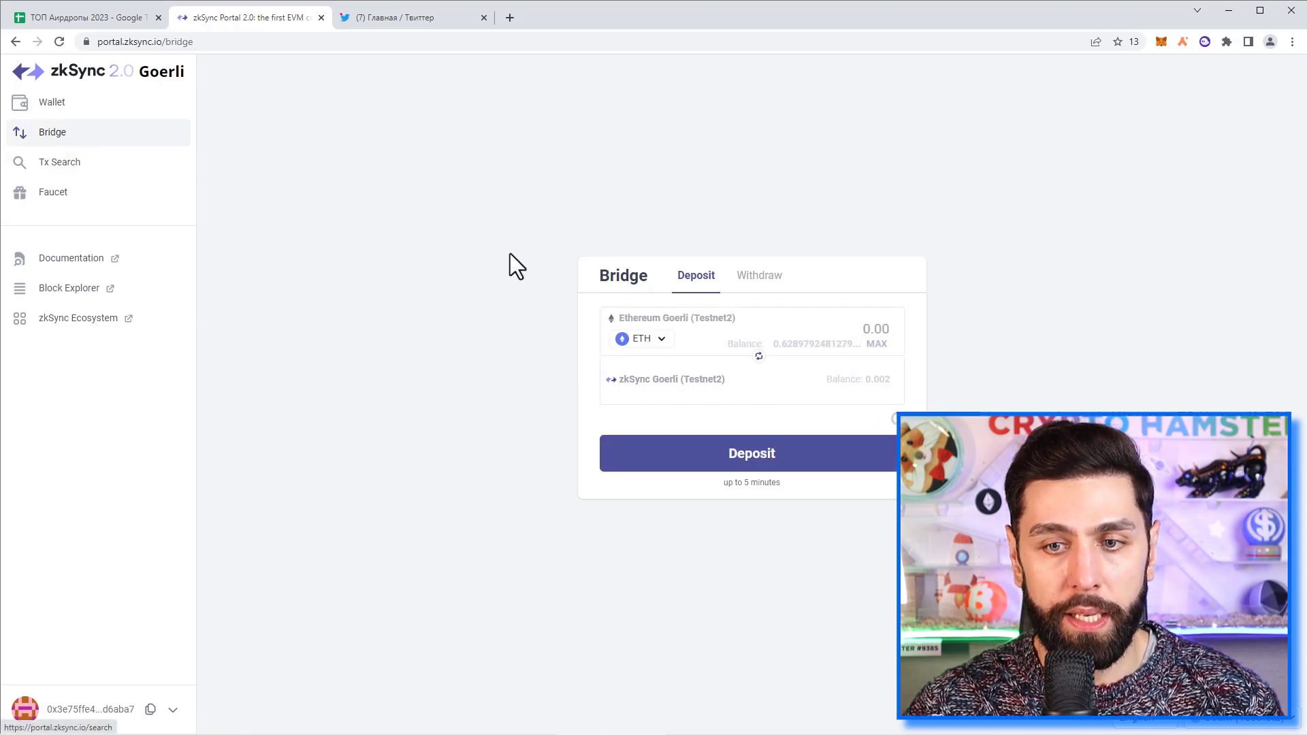
pyautogui.click(875, 344)
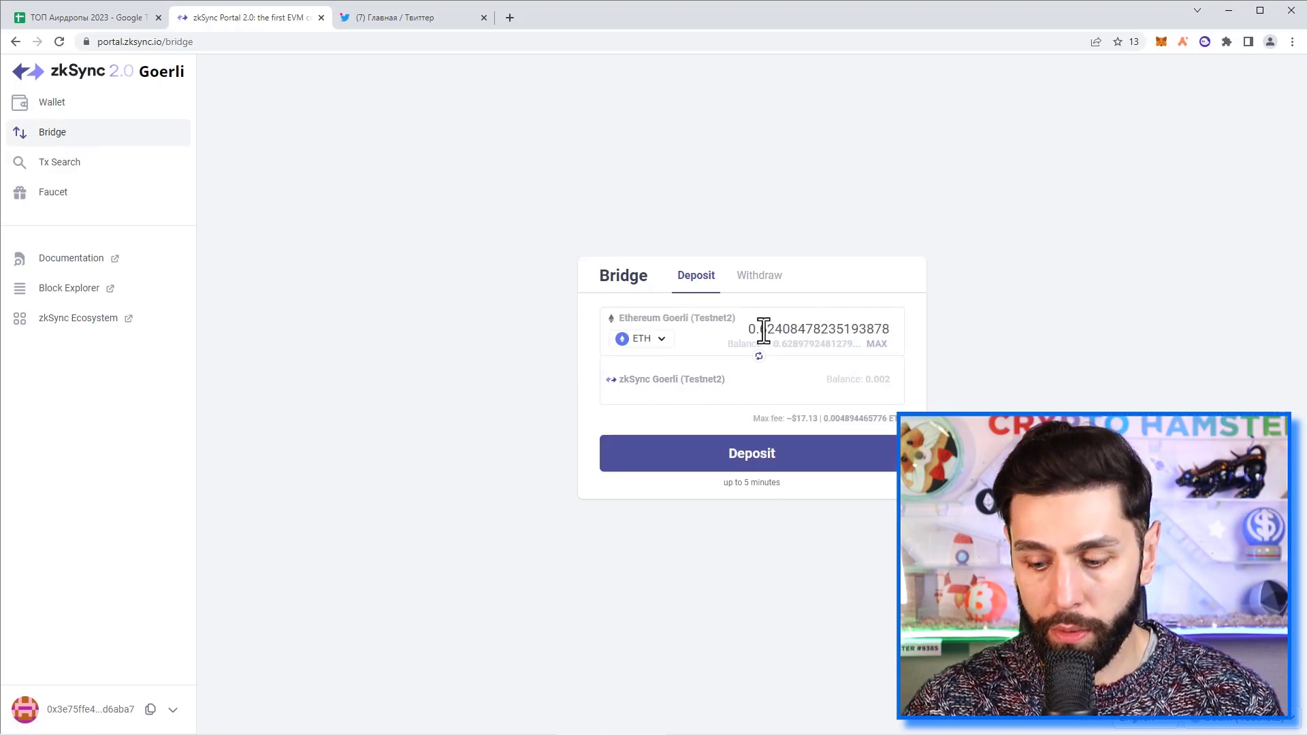
pyautogui.moveTo(763, 332); pyautogui.dragTo(1046, 329)
pyautogui.write('02')
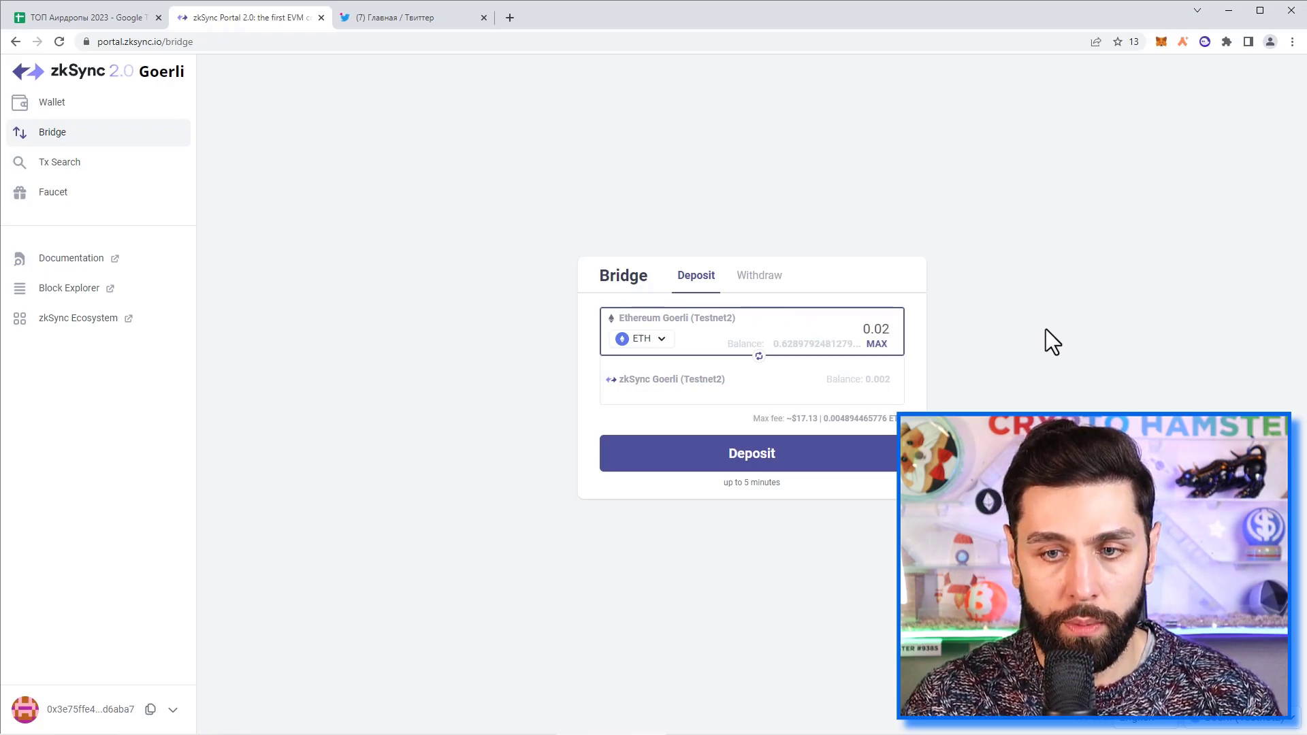
pyautogui.click(792, 456)
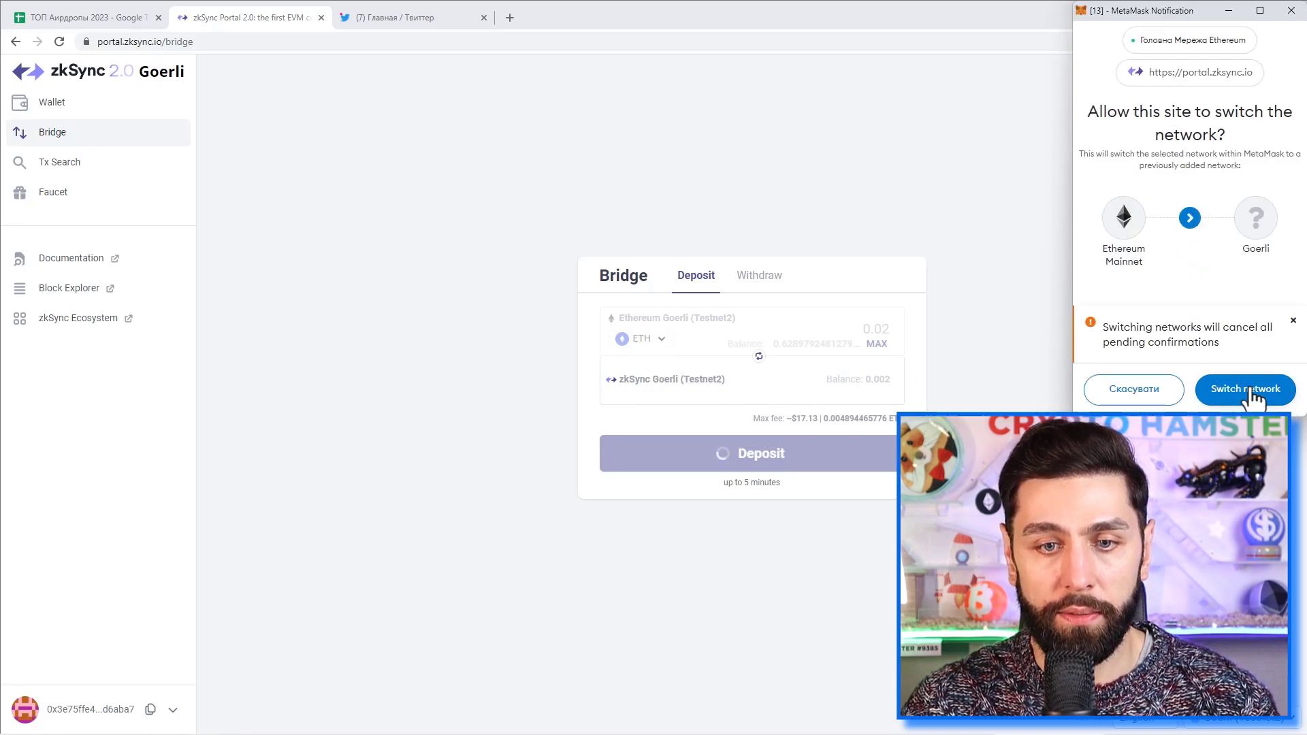
pyautogui.click(1250, 390)
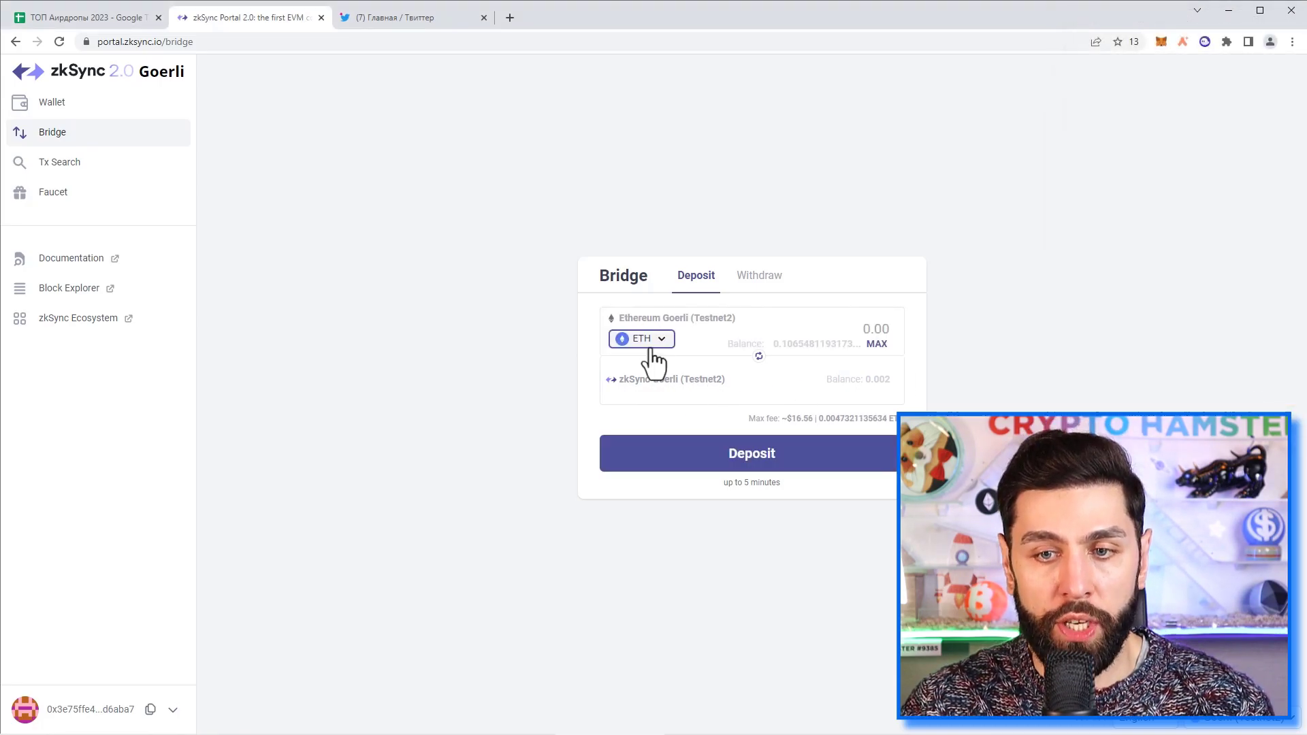
# - Choose DAI as the bridge coin and submit a deposit of 50 DAI to zkSync Goerli
pyautogui.click(654, 347)
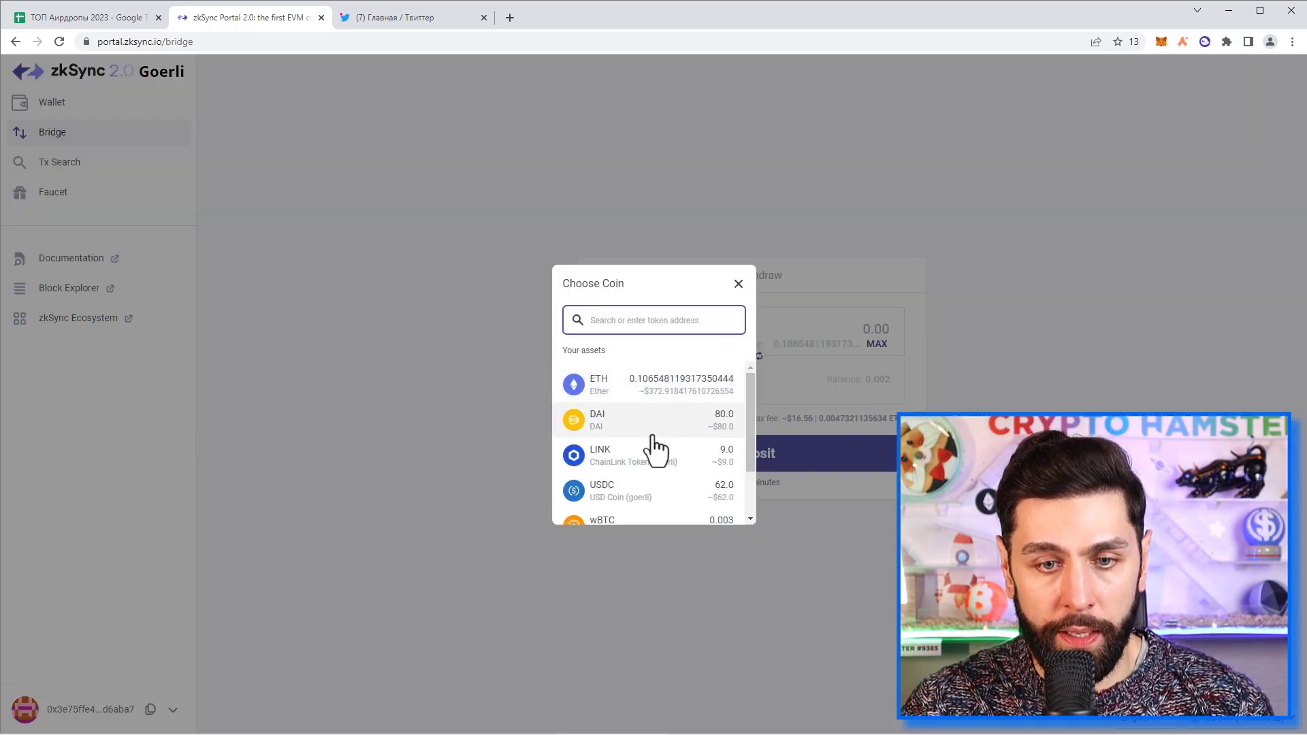
pyautogui.scroll(-1, 626, 446)
pyautogui.scroll(1, 626, 442)
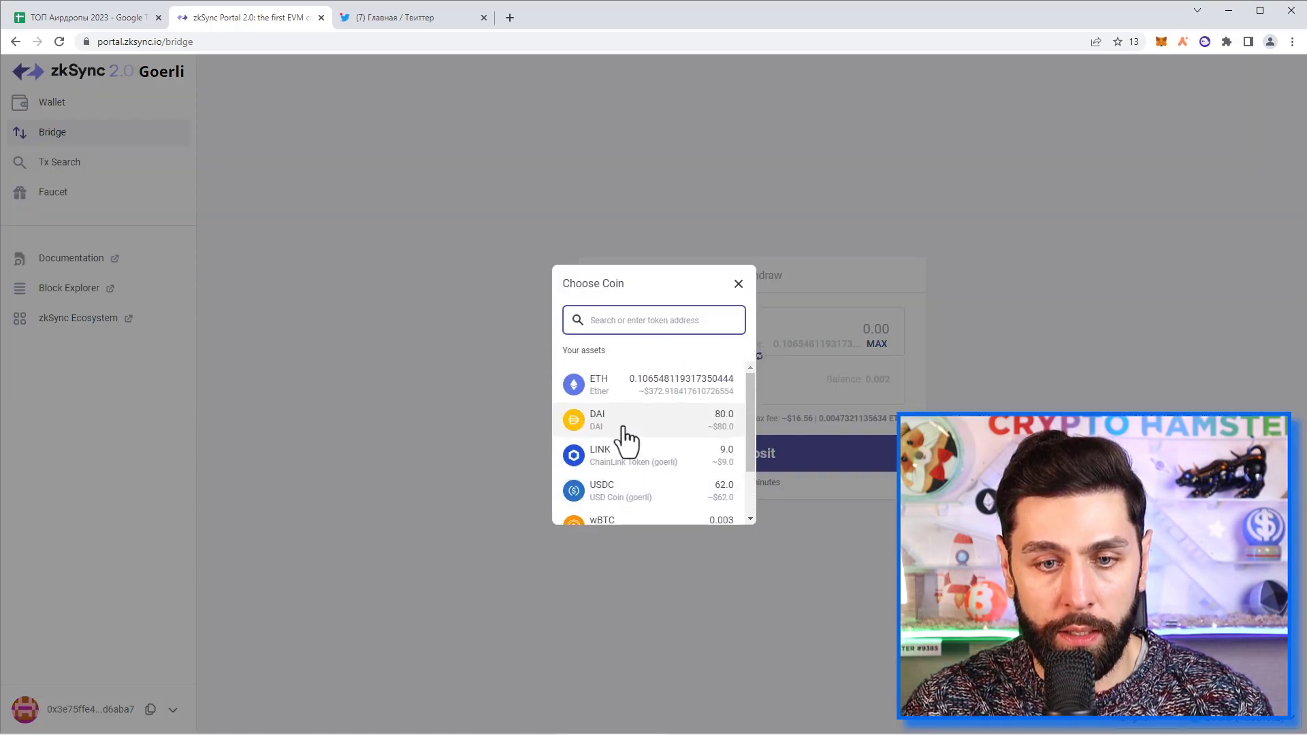
pyautogui.click(620, 427)
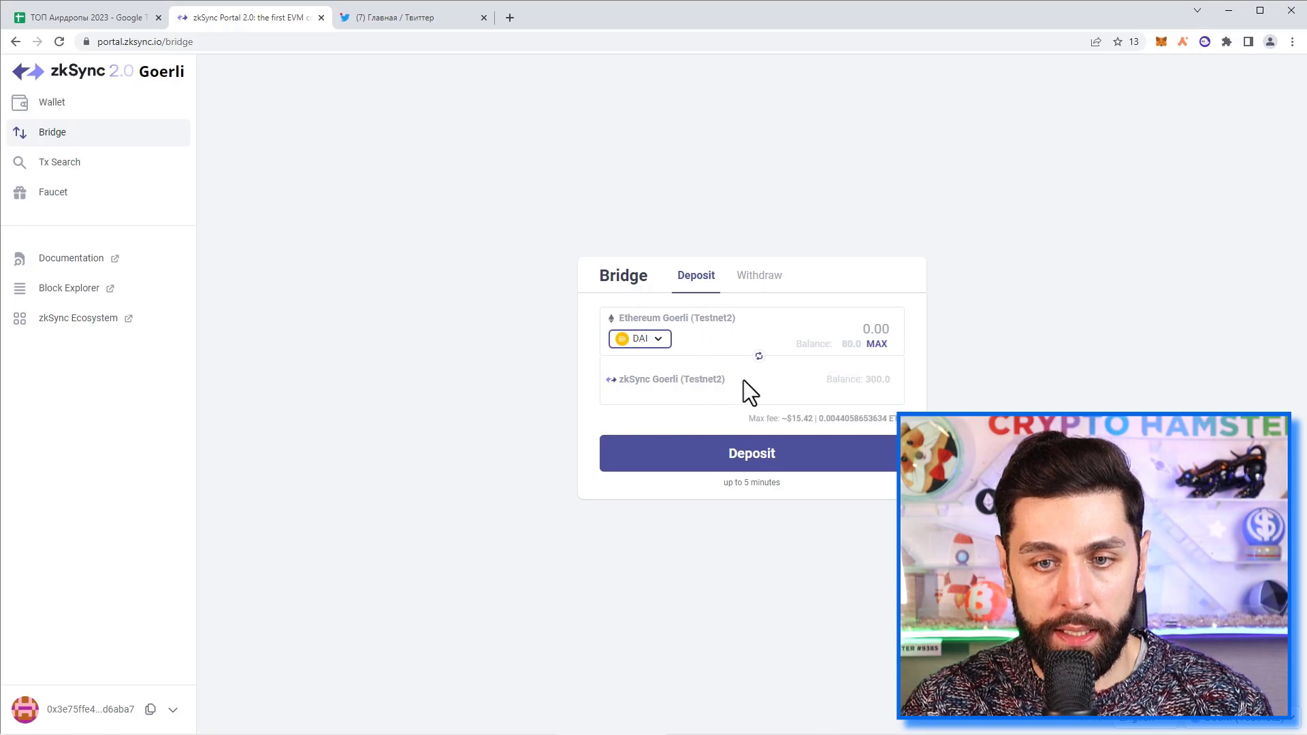
pyautogui.click(876, 344)
pyautogui.doubleClick(868, 330)
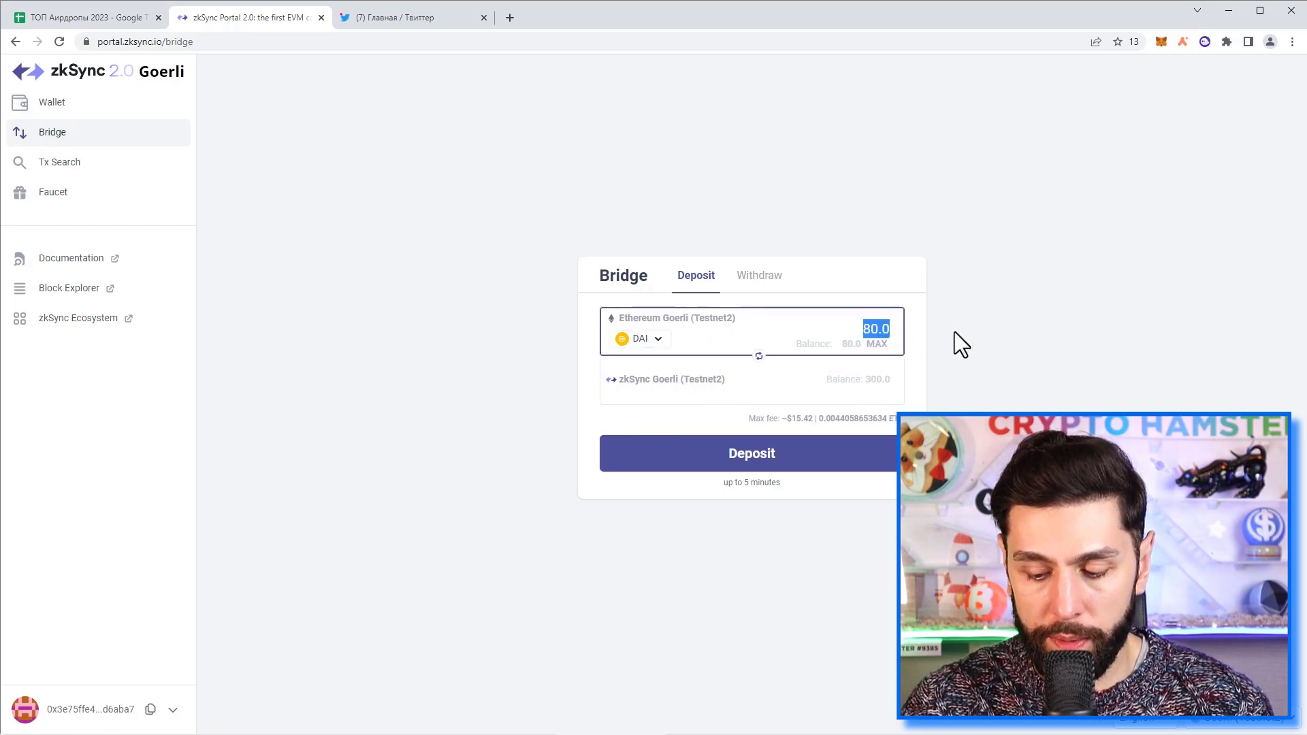
pyautogui.write('50')
pyautogui.click(739, 465)
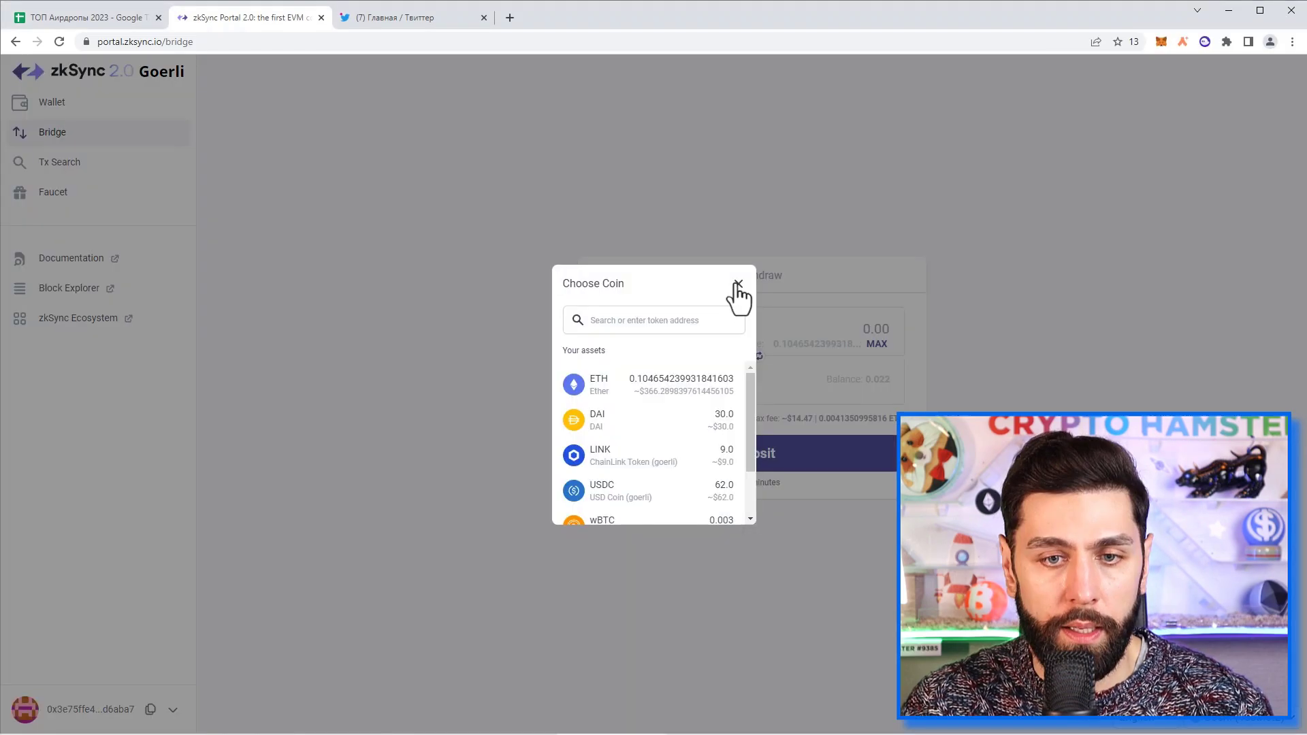
# - Review the other coins available for bridge deposits, then close the coin list without changing the selection
pyautogui.click(738, 284)
pyautogui.click(638, 340)
pyautogui.scroll(-3, 647, 443)
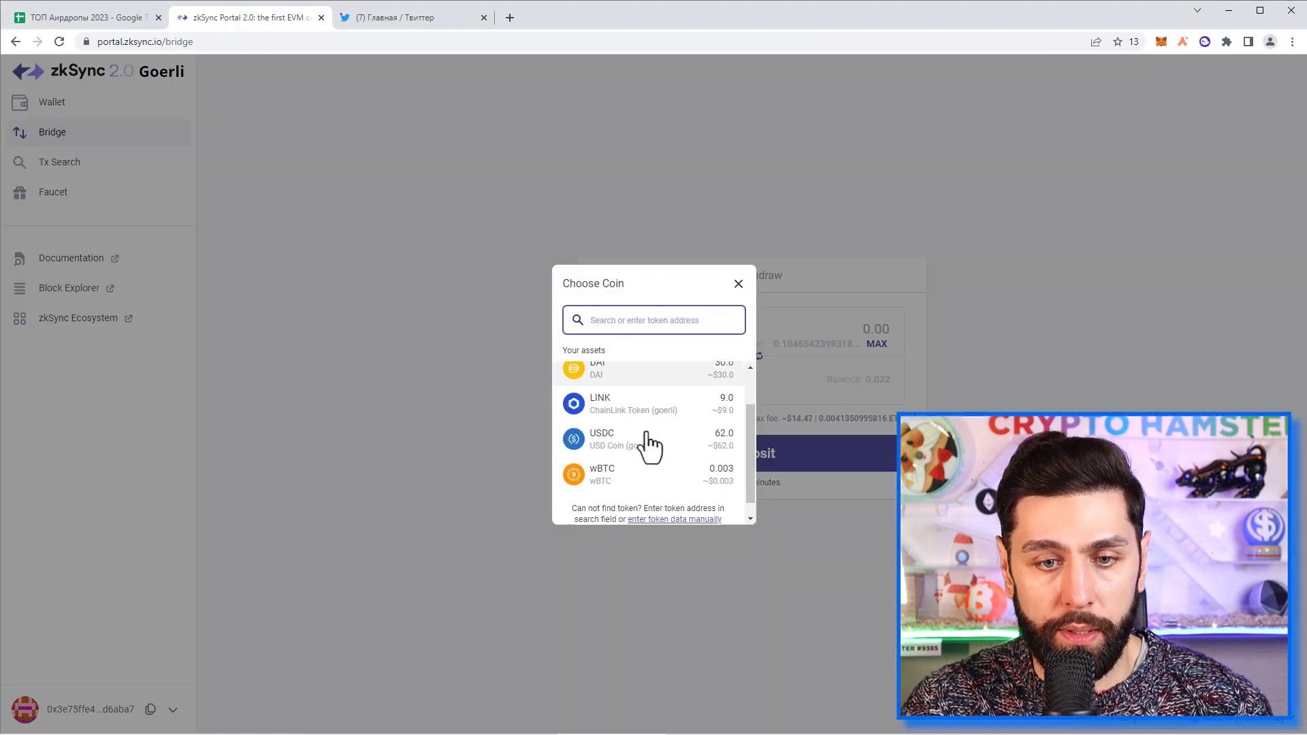
pyautogui.scroll(3, 680, 408)
pyautogui.scroll(-3, 711, 422)
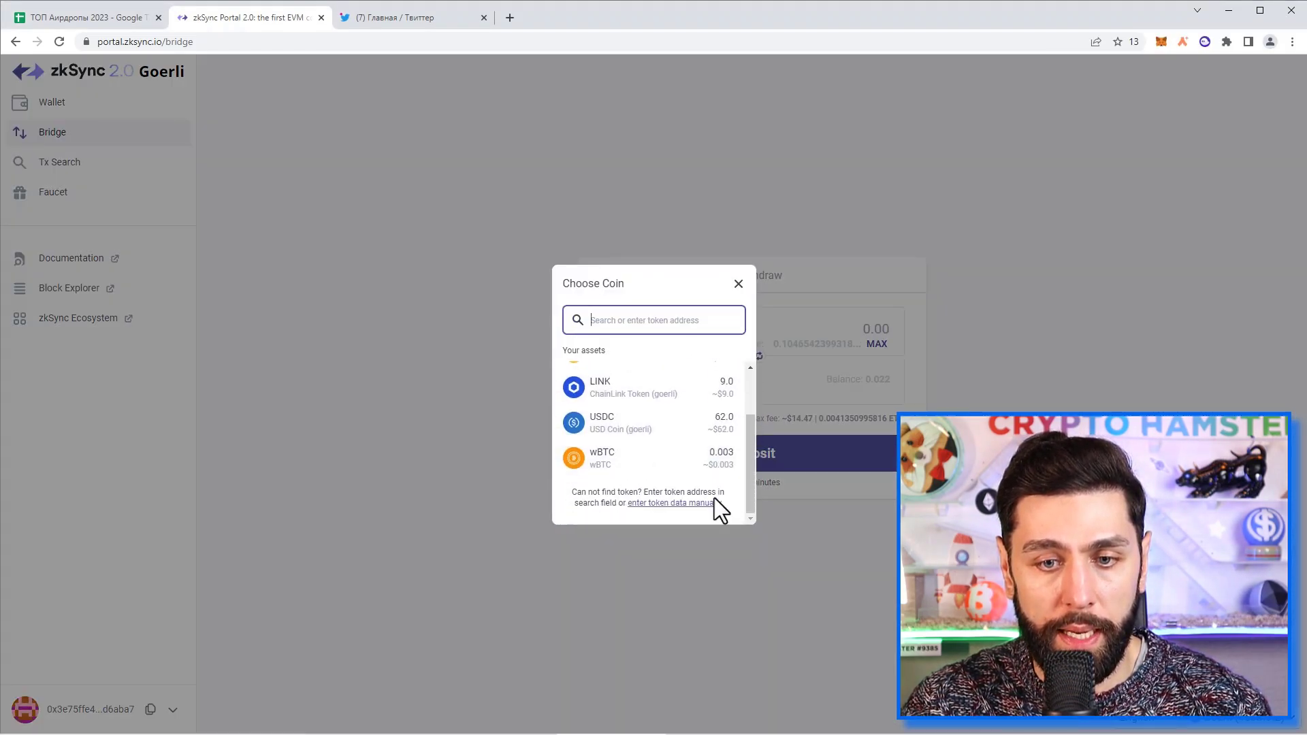
pyautogui.click(739, 285)
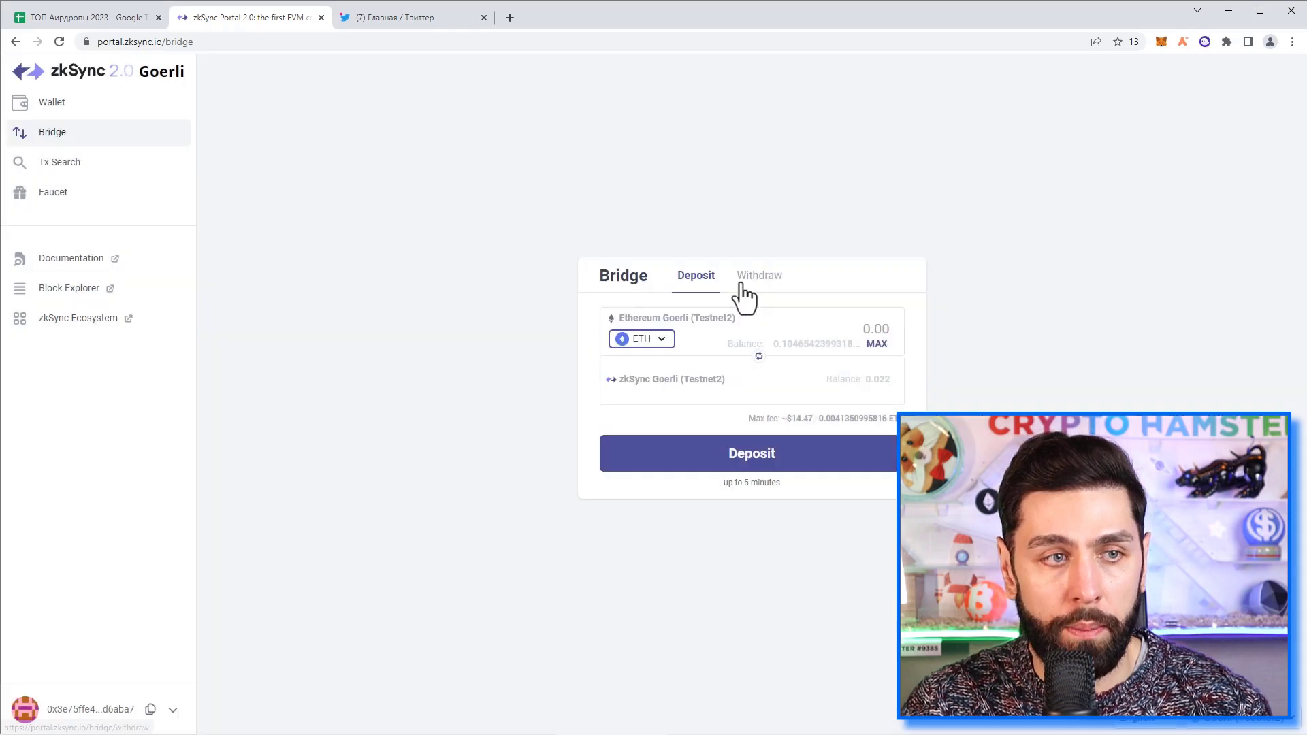
# - Open the portal wallet's transfer form, then create a new MetaMask account with the default name and copy its address
pyautogui.click(53, 103)
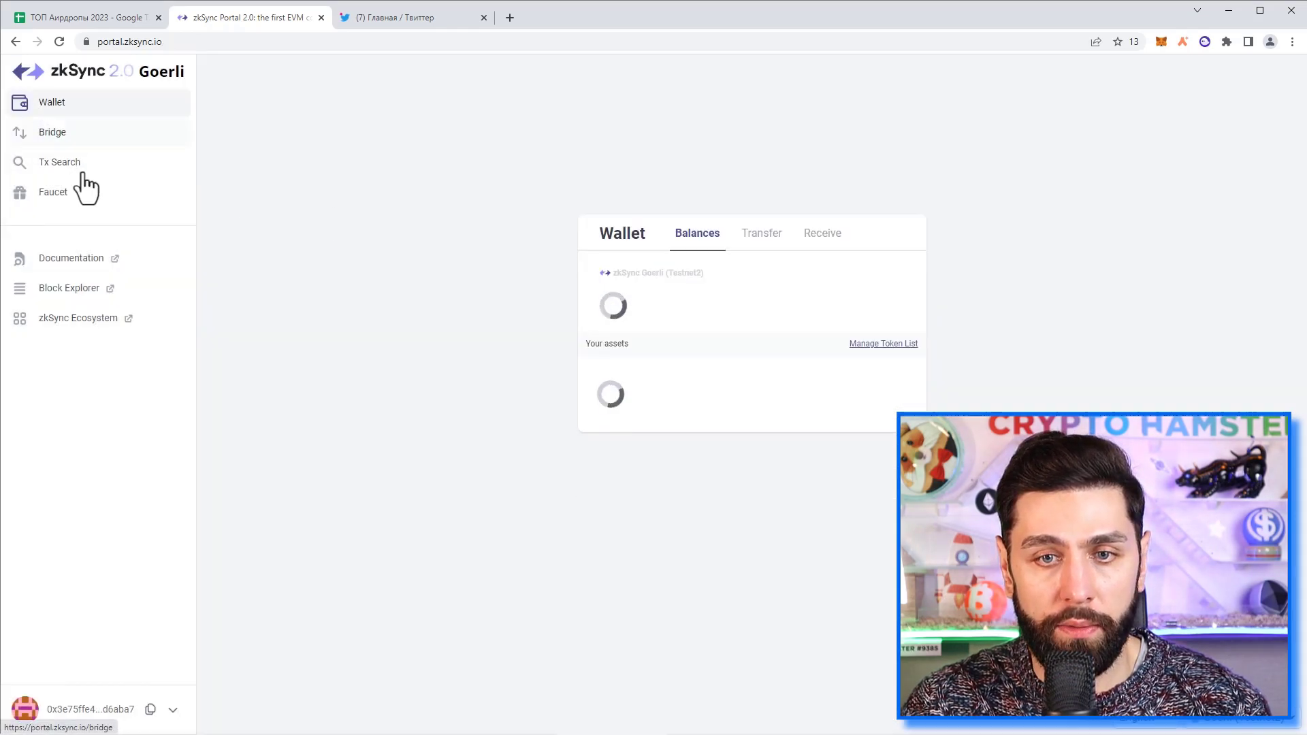
pyautogui.click(760, 238)
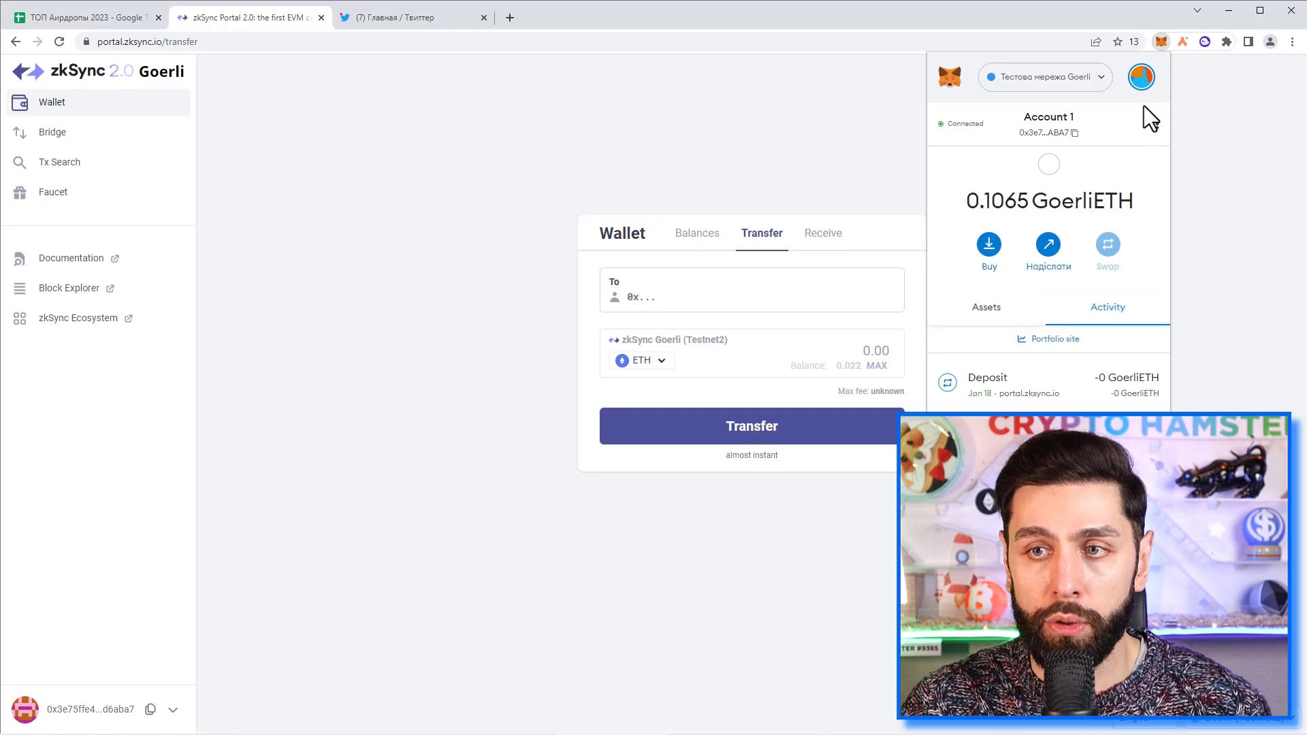
pyautogui.click(1139, 82)
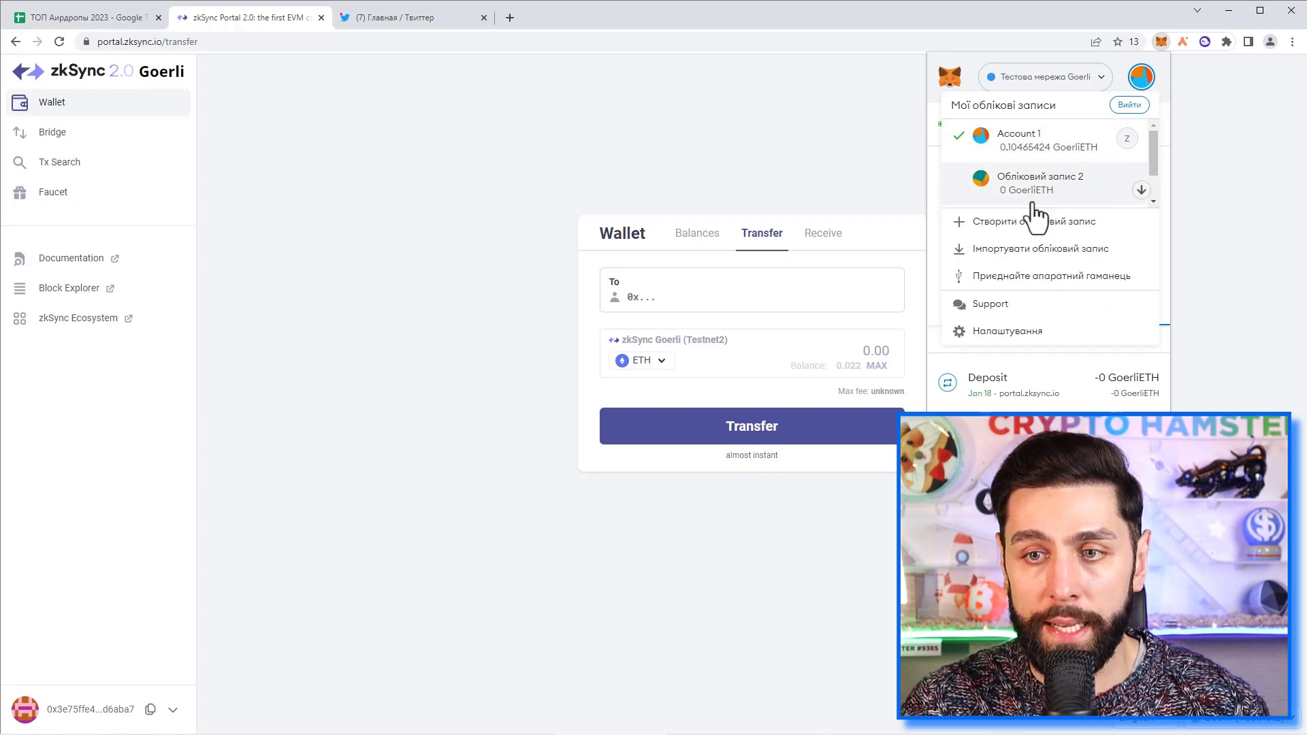
pyautogui.click(1041, 226)
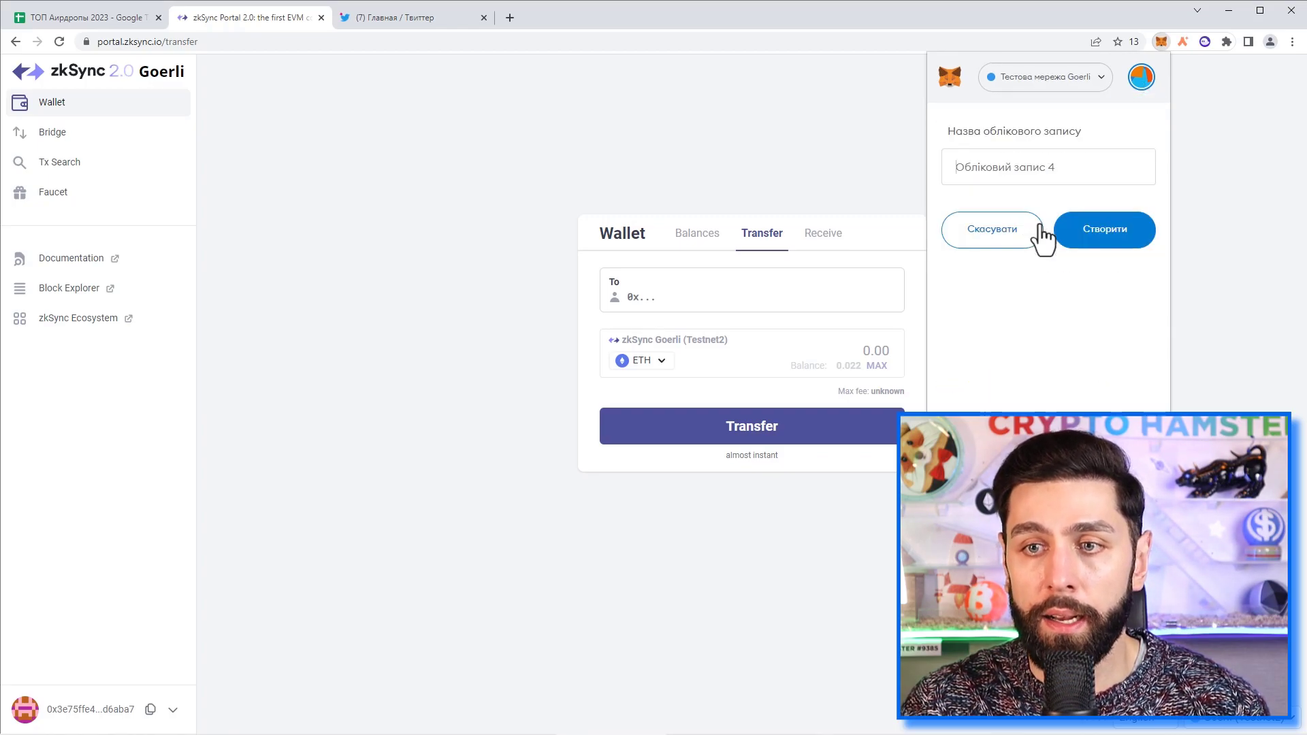
pyautogui.click(1109, 235)
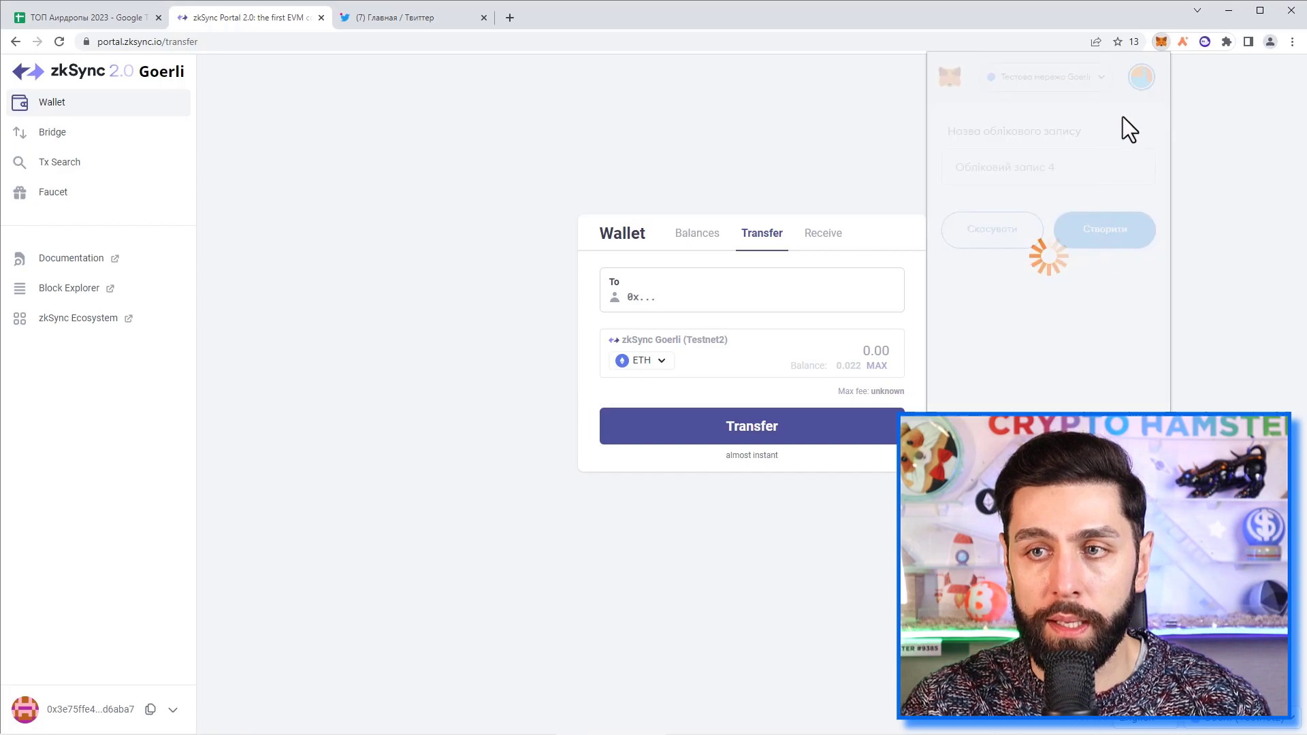
pyautogui.click(1044, 131)
# - Switch MetaMask back to Account 1 and paste the new account's address as the transfer recipient
pyautogui.click(1124, 80)
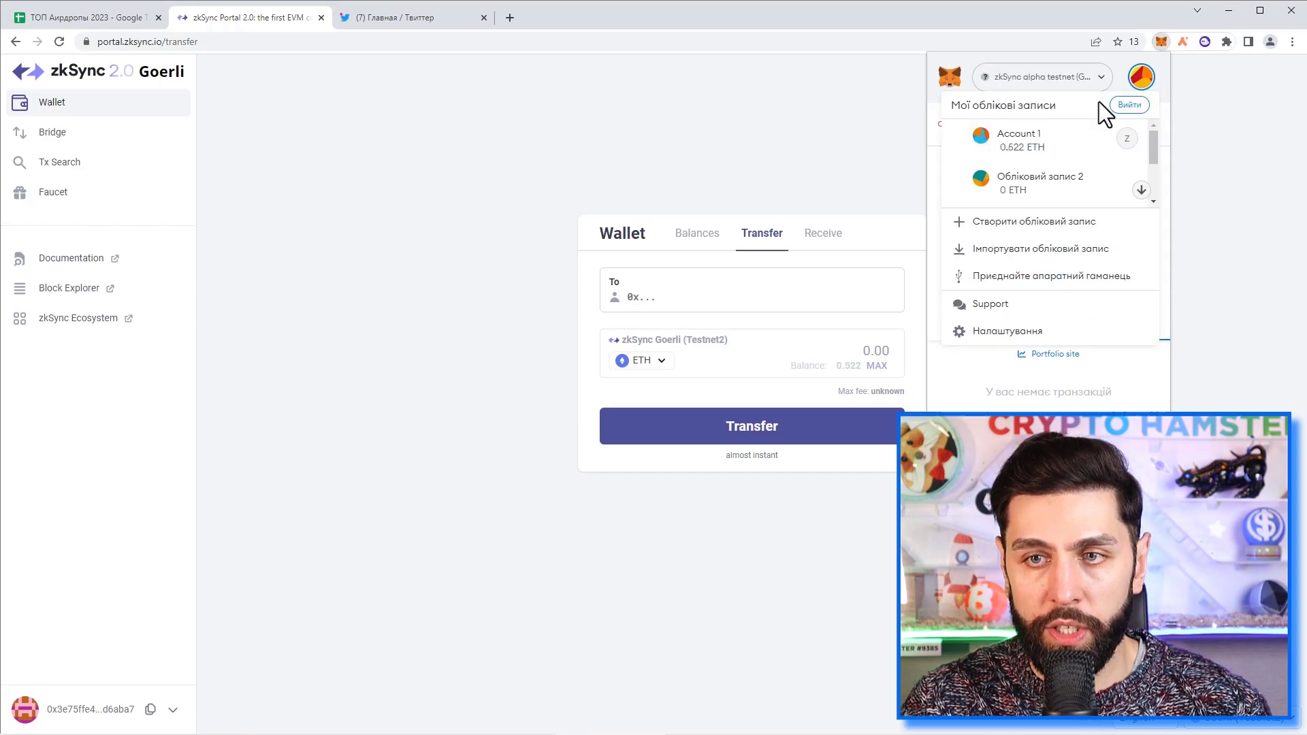
pyautogui.click(1020, 156)
pyautogui.click(676, 293)
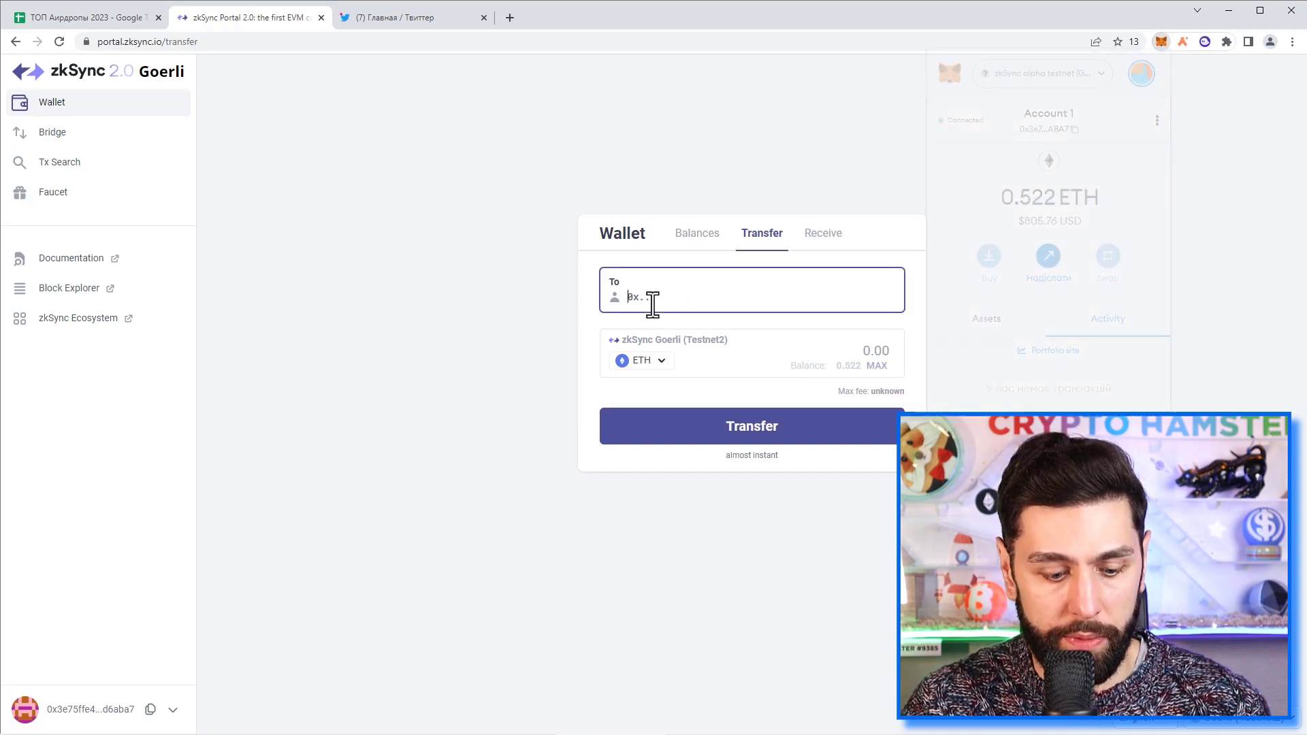
pyautogui.hotkey('ctrl', 'v')
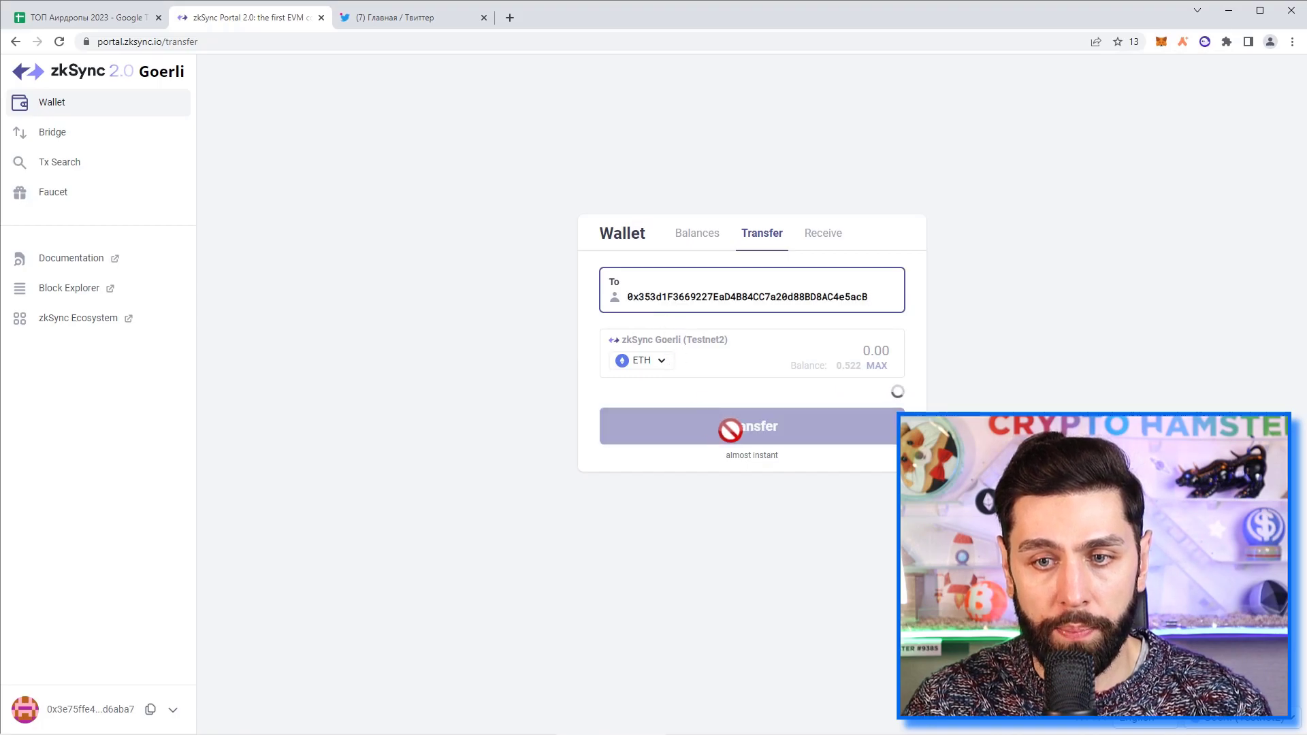
# - Set the transfer amount to 0.3 ETH, submit the transfer and approve it in MetaMask
pyautogui.click(875, 360)
pyautogui.moveTo(814, 350); pyautogui.dragTo(1002, 352)
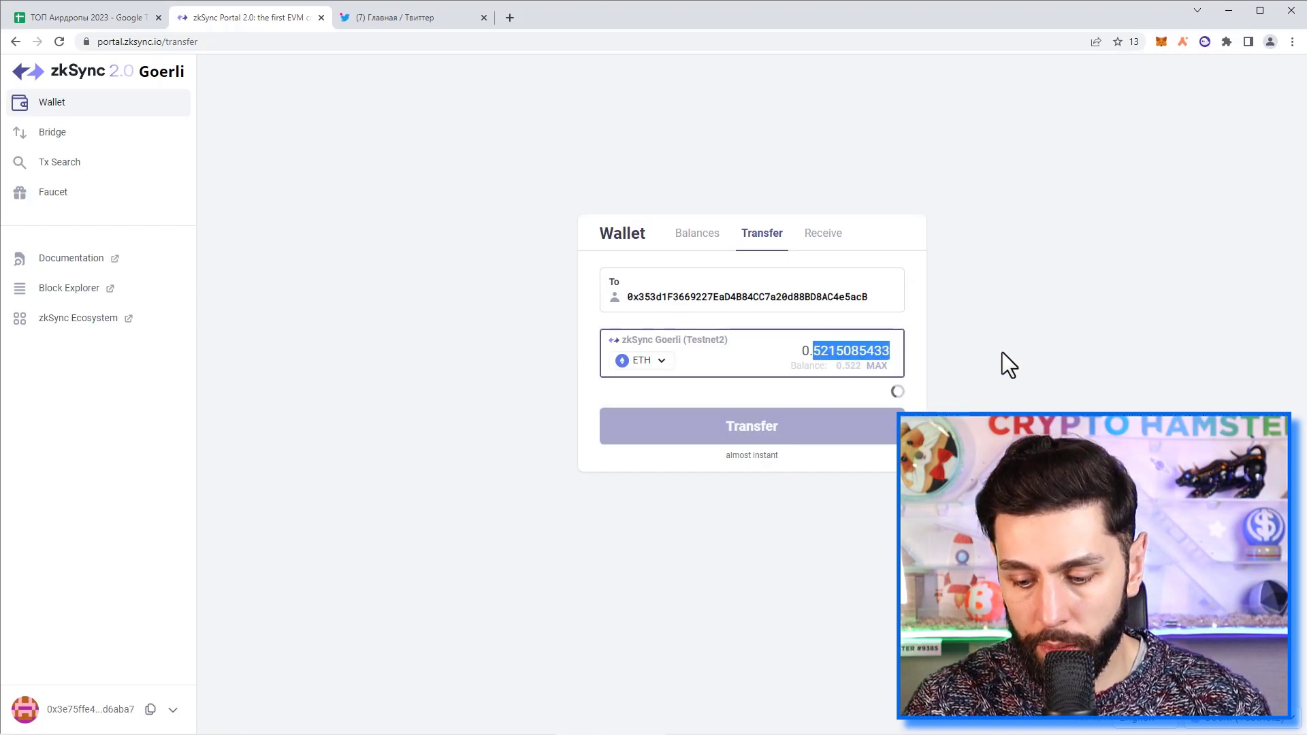
pyautogui.write('3')
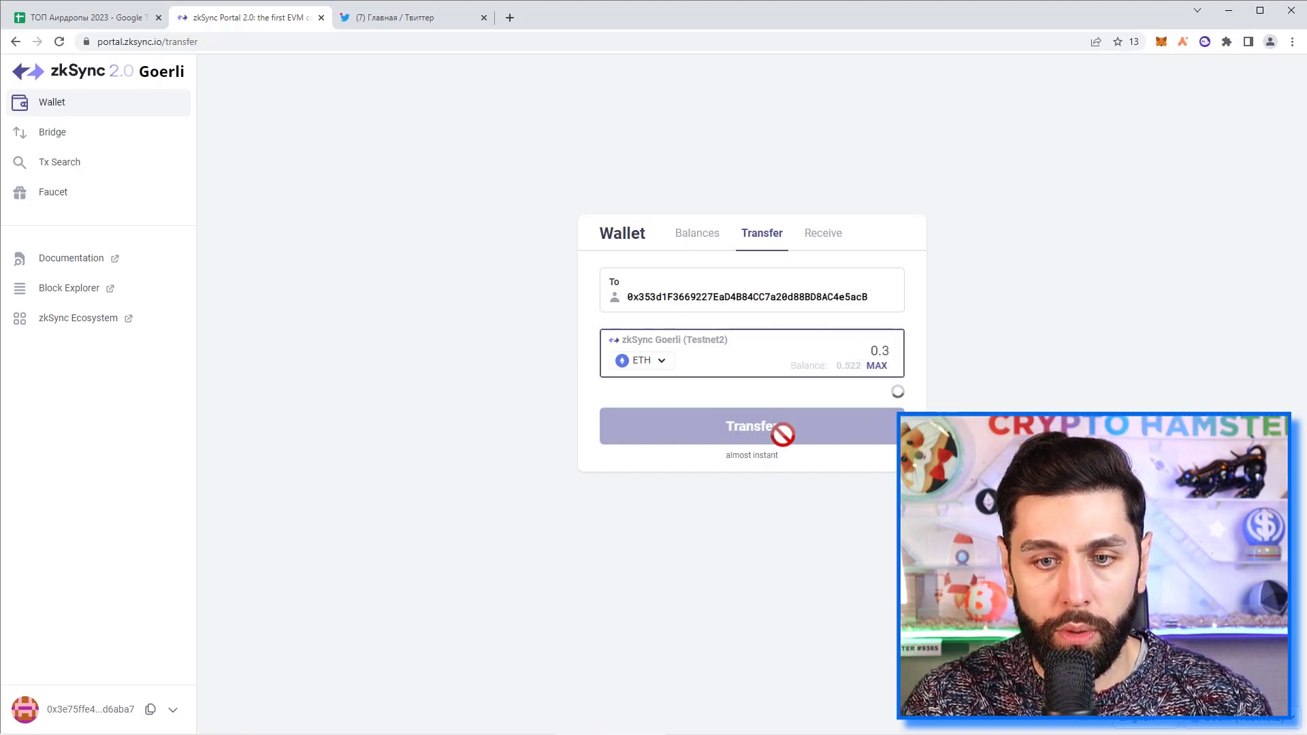
pyautogui.click(754, 434)
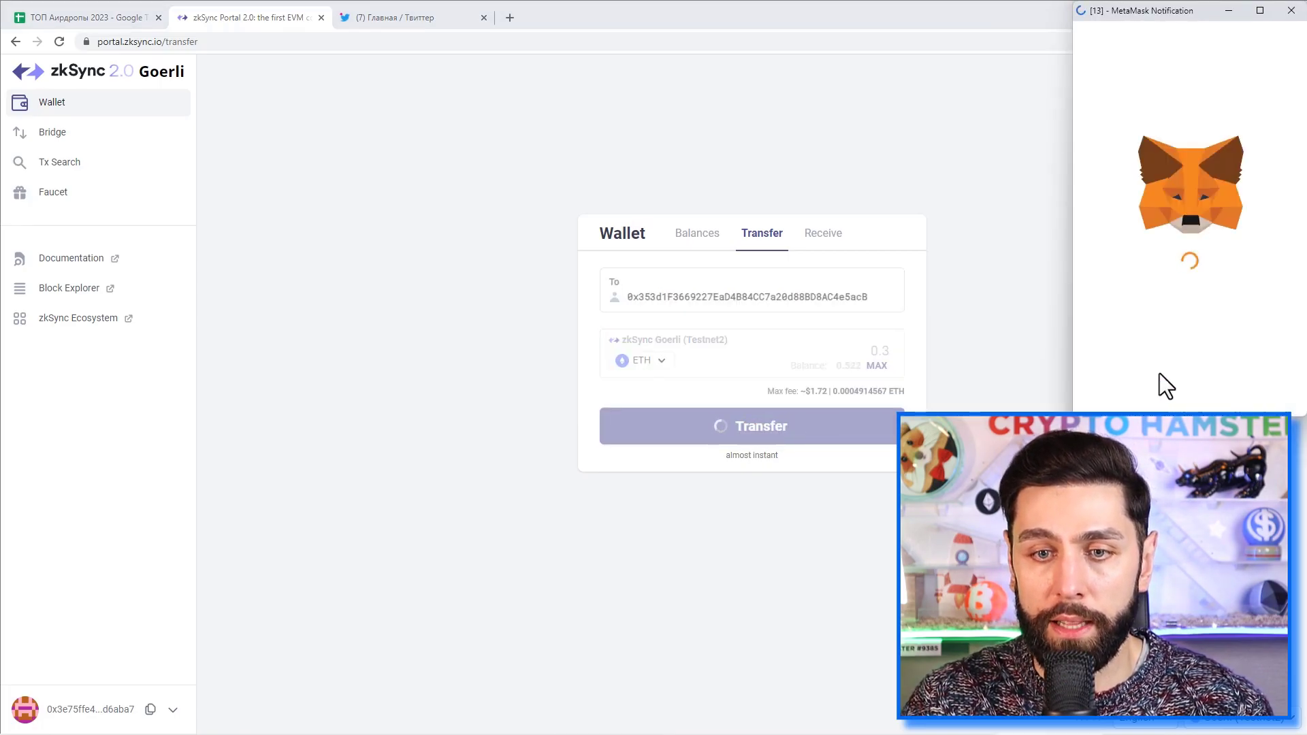
pyautogui.click(1192, 362)
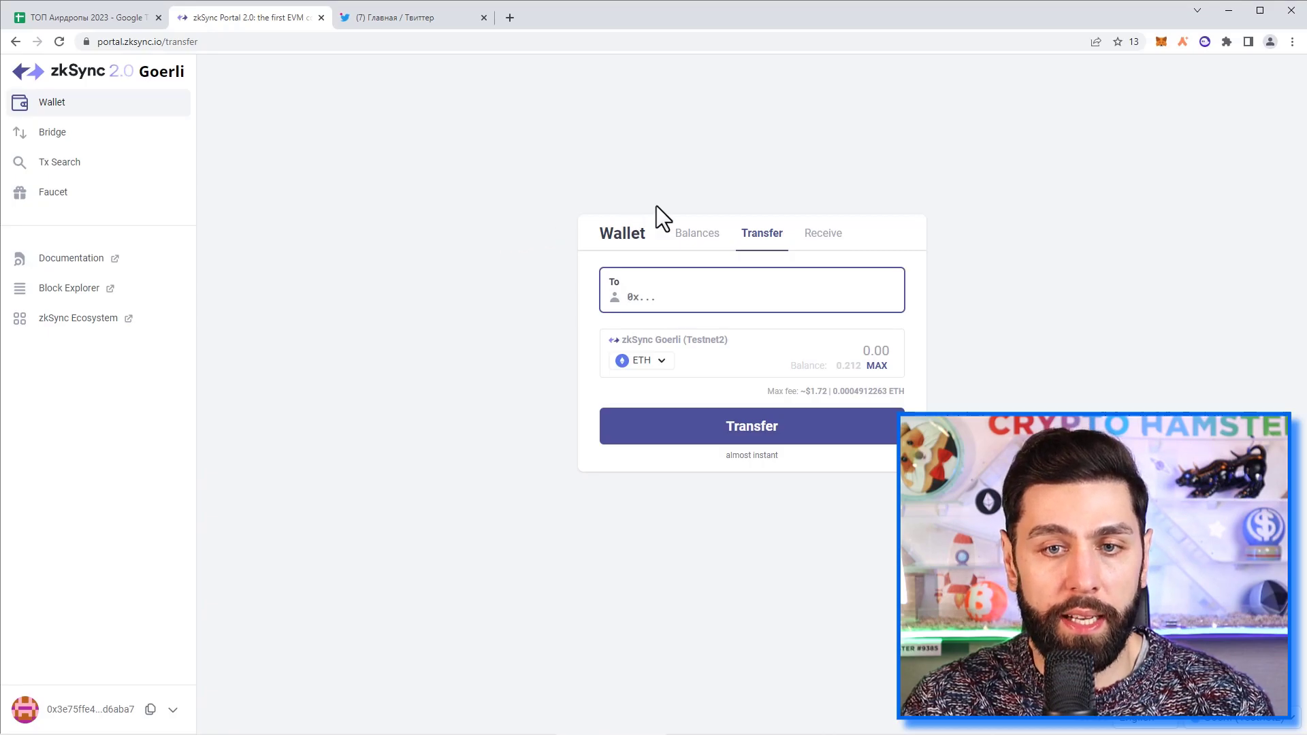
# - Fill in a wallet transfer of 50 LINK, pasting the copied account address as the recipient
pyautogui.click(644, 361)
pyautogui.scroll(-3, 647, 405)
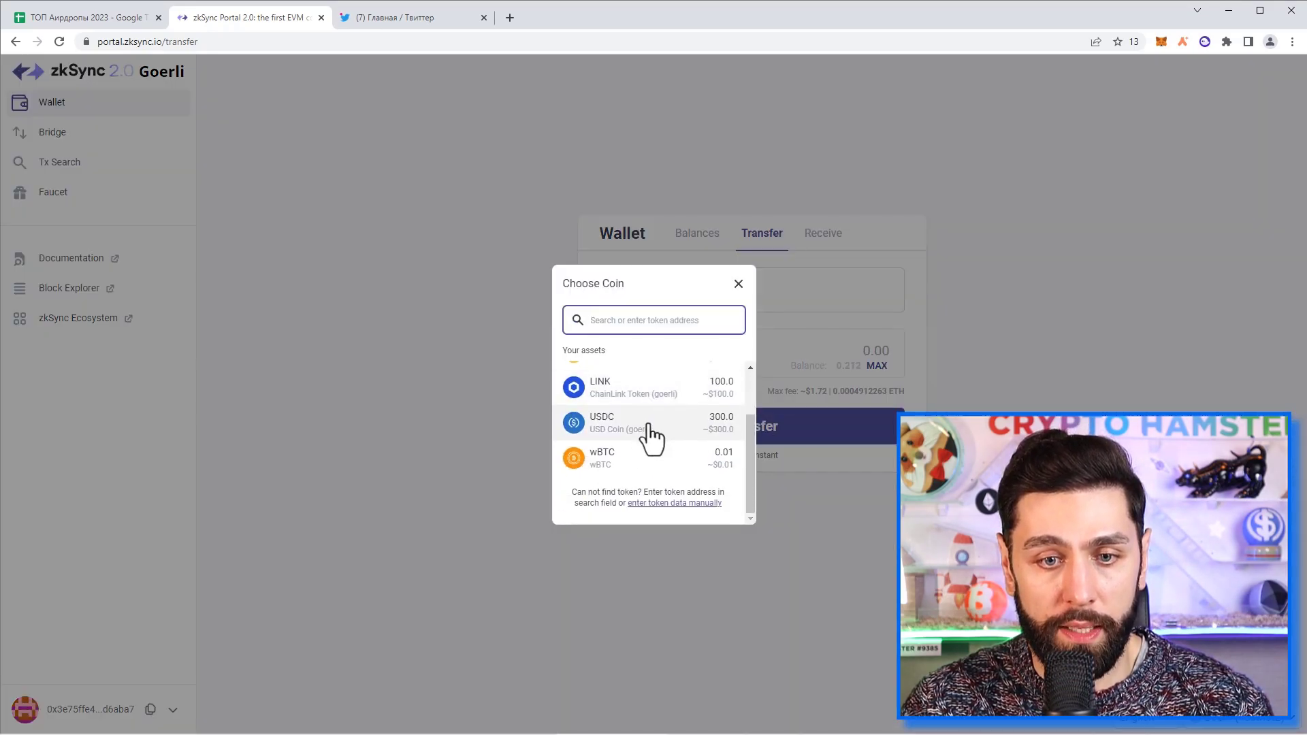
pyautogui.scroll(3, 646, 443)
pyautogui.click(640, 452)
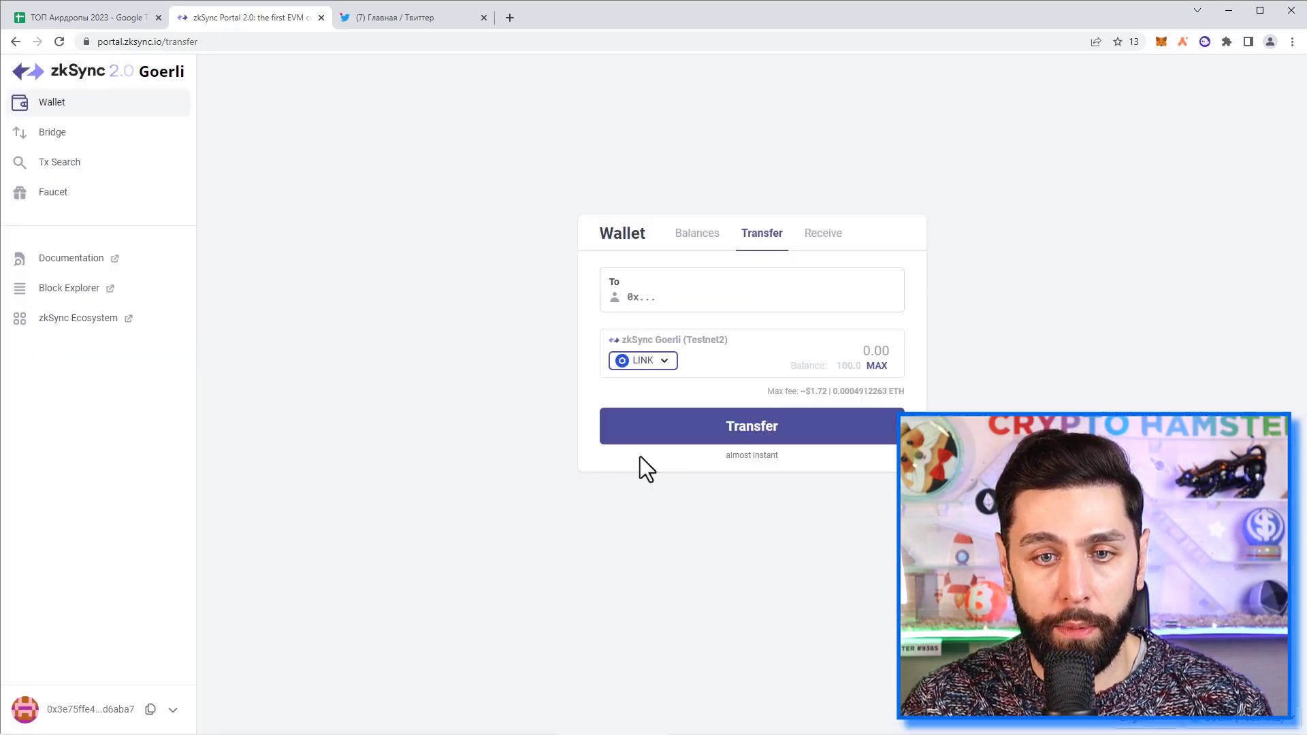
pyautogui.click(682, 284)
pyautogui.hotkey('ctrl', 'v')
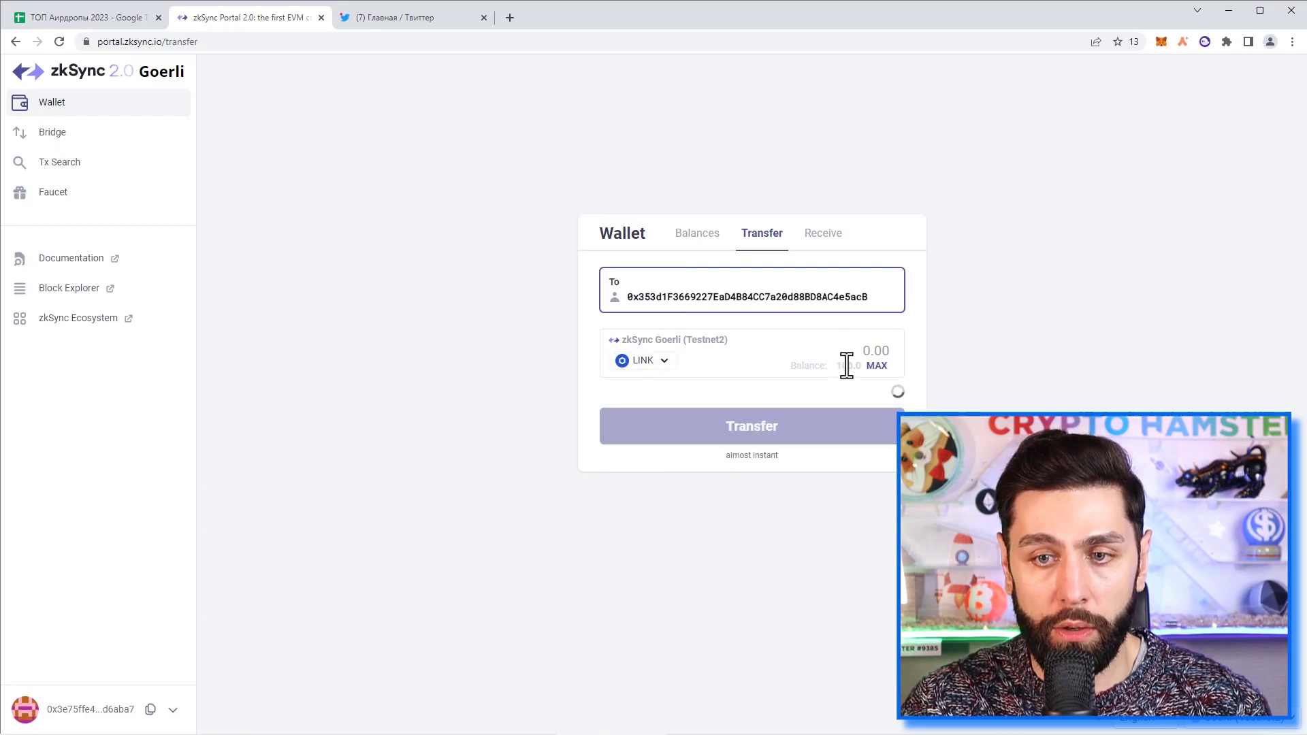
pyautogui.click(877, 368)
pyautogui.moveTo(848, 356); pyautogui.dragTo(980, 358)
pyautogui.write('50')
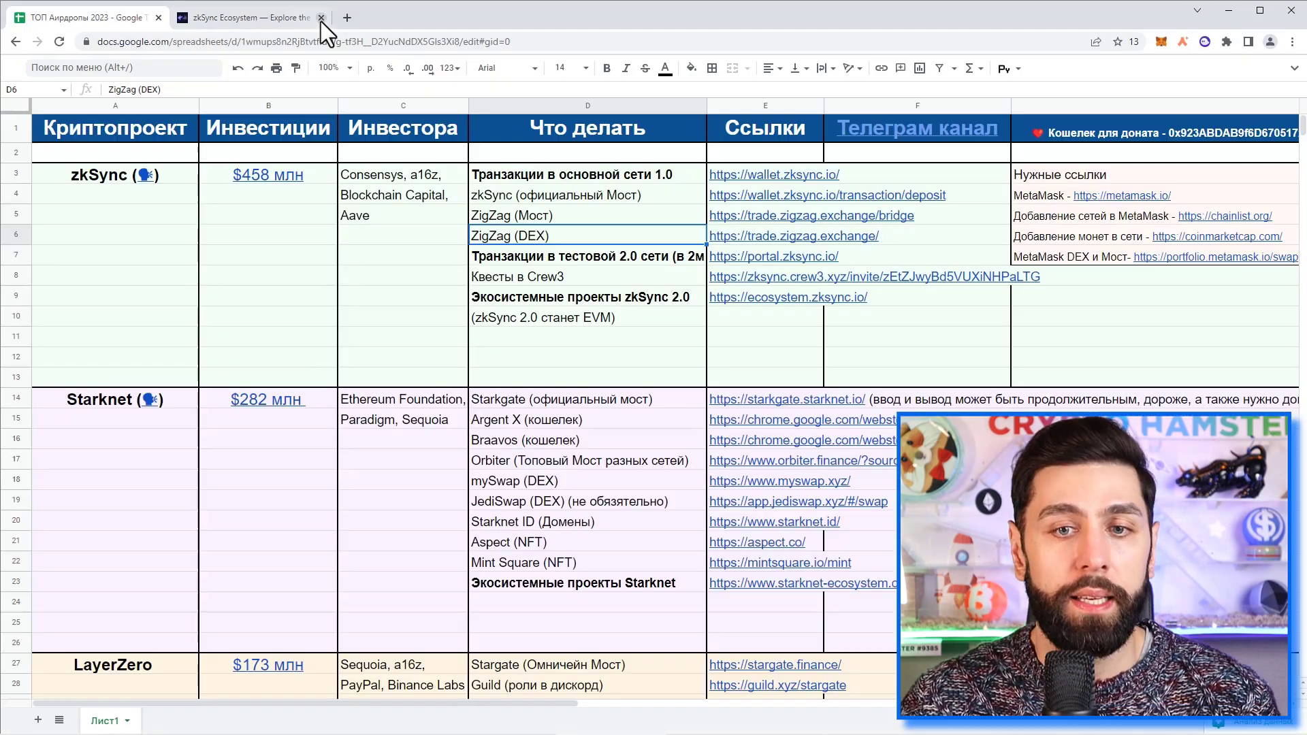
# - Close the open zkSync Ecosystem page and reopen it from the ecosystem link in the spreadsheet's zkSync section
pyautogui.click(320, 17)
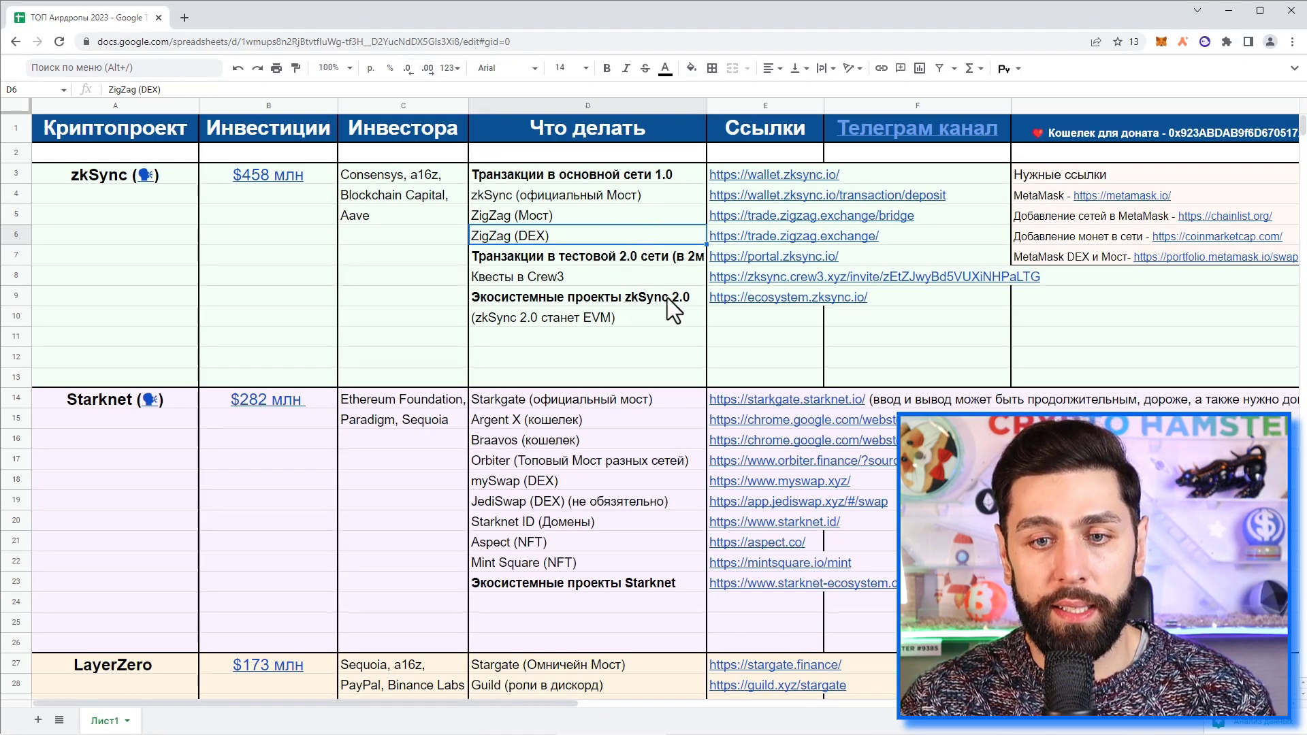
pyautogui.click(780, 298)
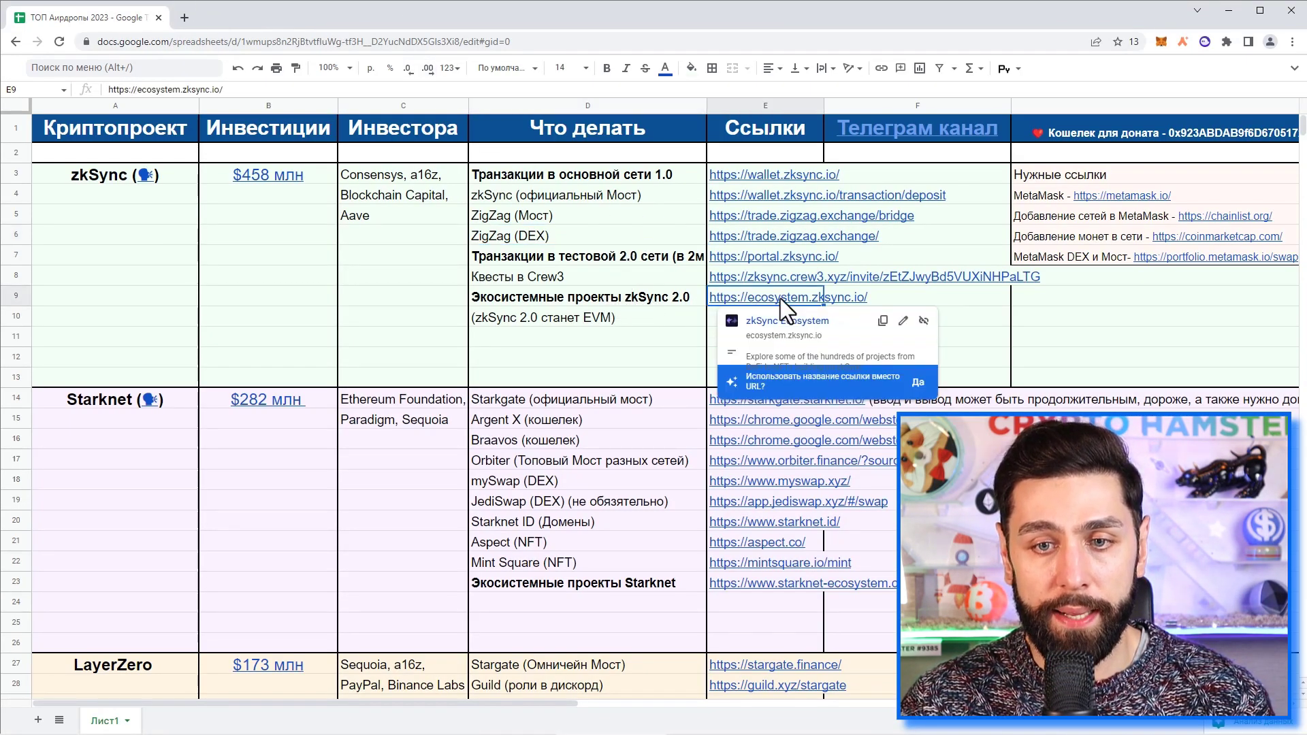
pyautogui.click(776, 317)
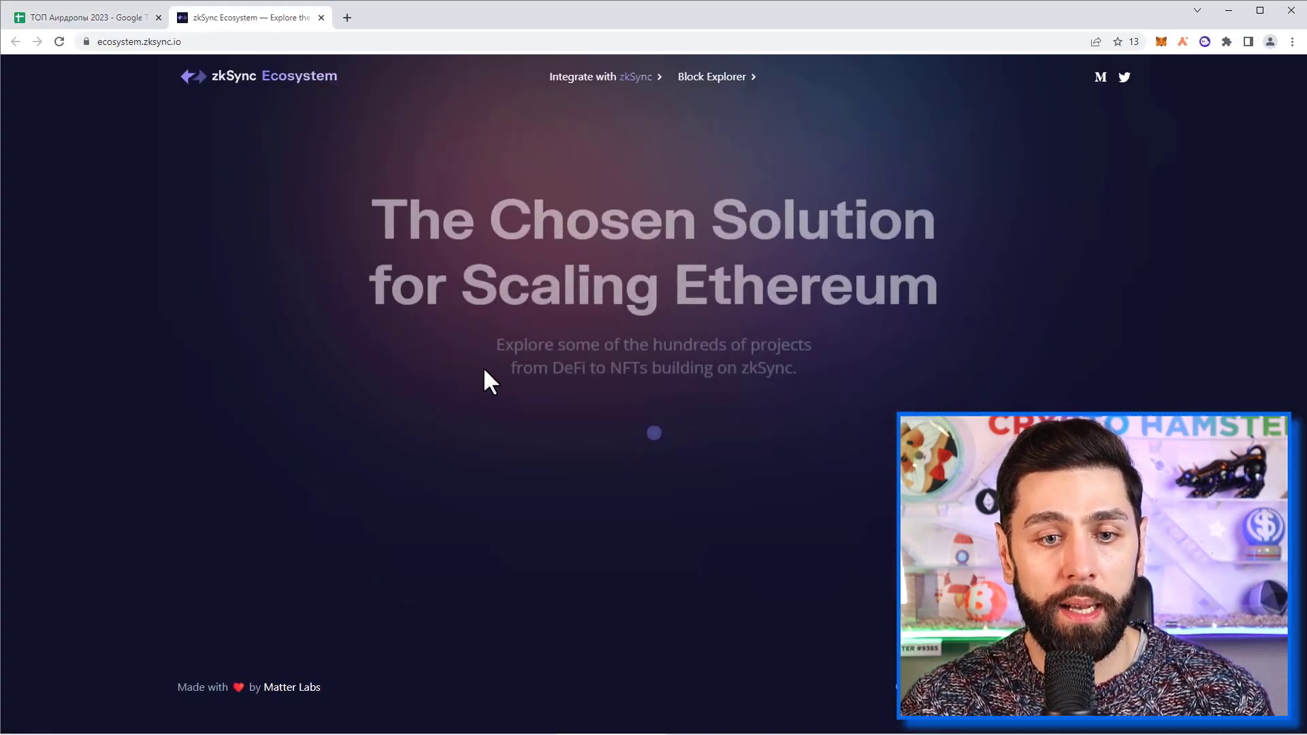
# - Browse the zkSync Ecosystem projects by category, filtering by DeFi, NFT and Privacy and returning to DeFi
pyautogui.scroll(-5, 306, 350)
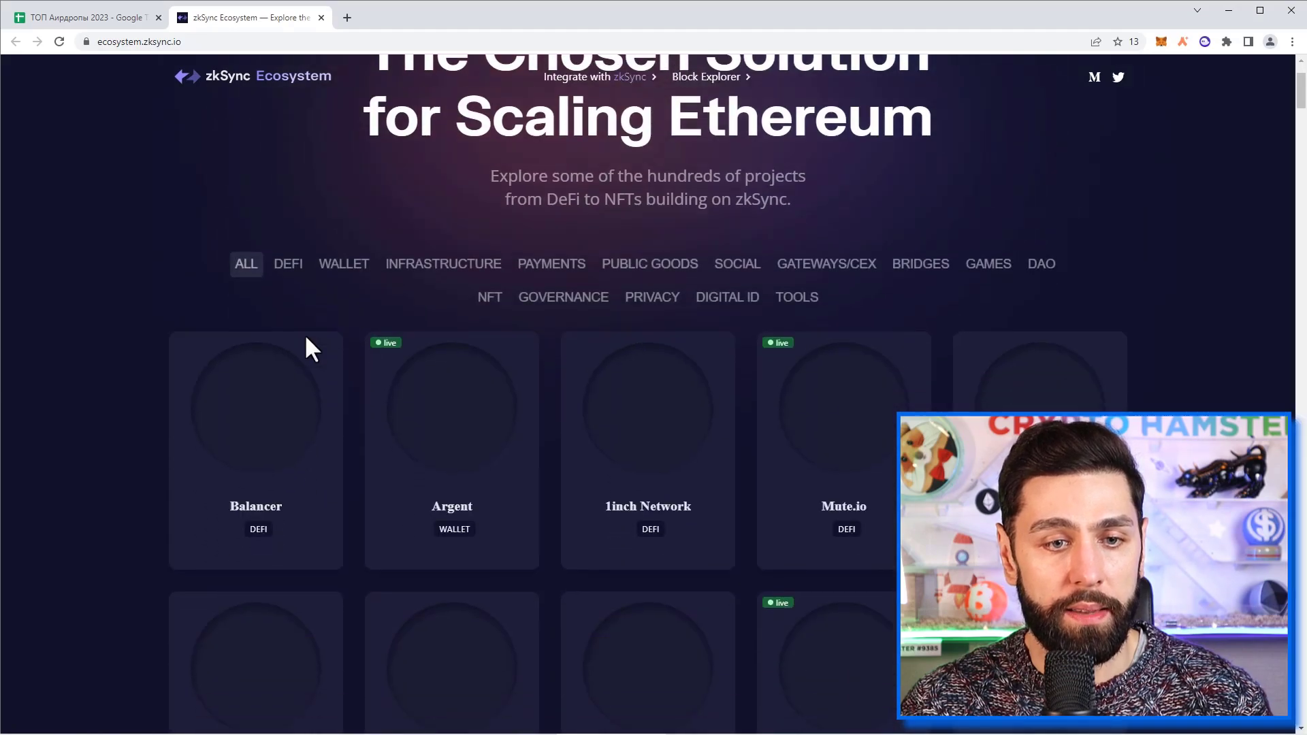
pyautogui.scroll(5, 329, 365)
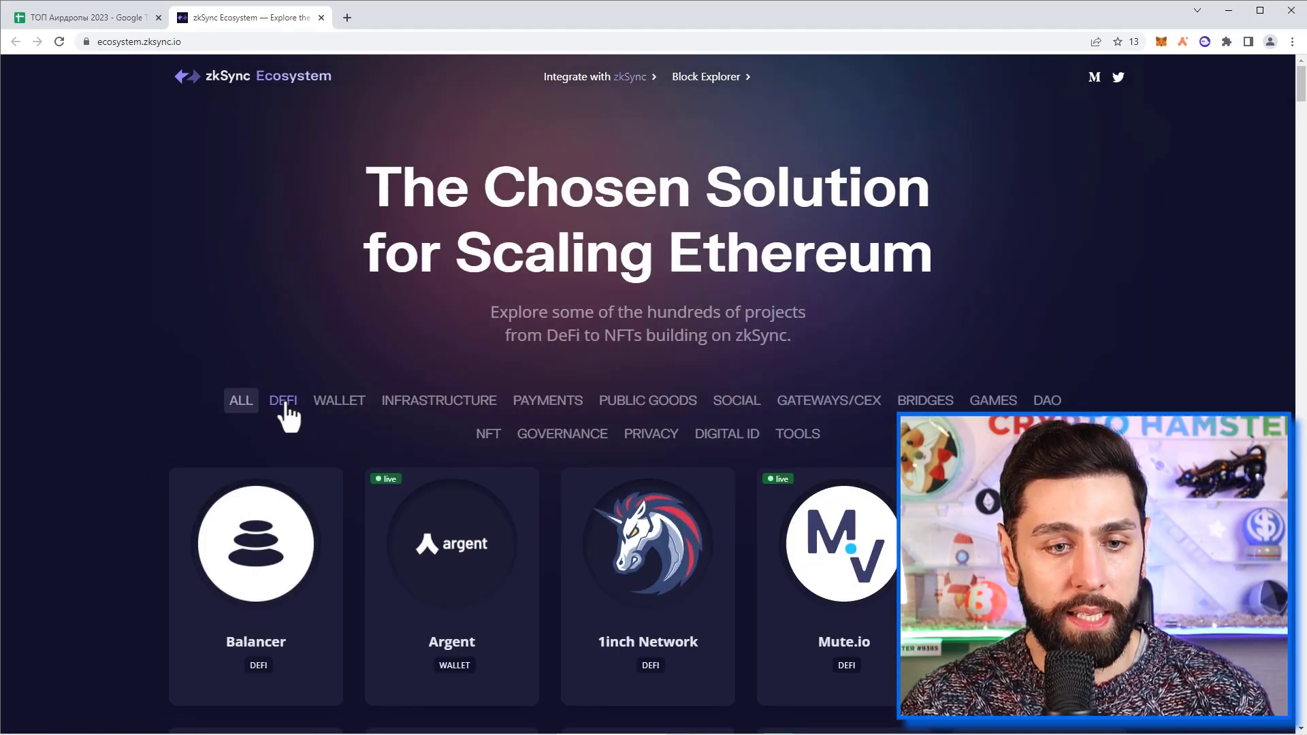
pyautogui.click(283, 401)
pyautogui.click(489, 435)
pyautogui.click(643, 437)
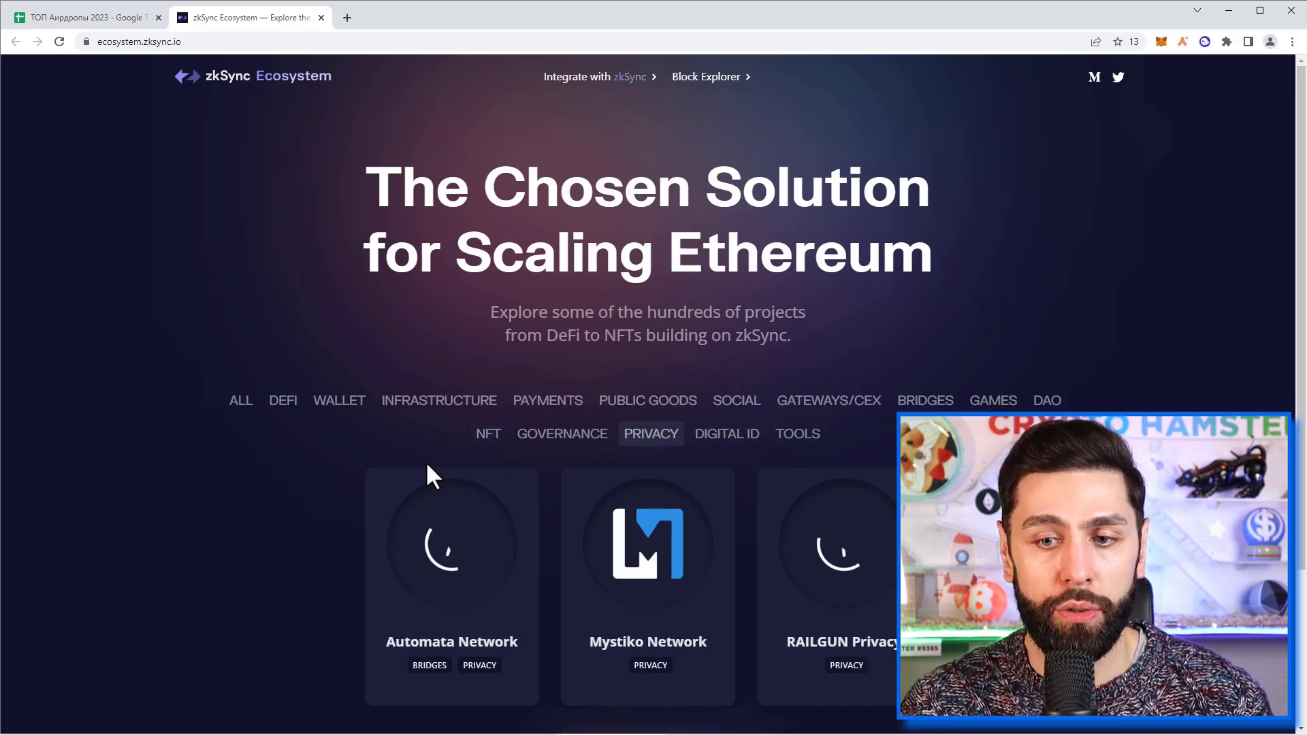
pyautogui.scroll(-2, 671, 496)
pyautogui.scroll(2, 549, 431)
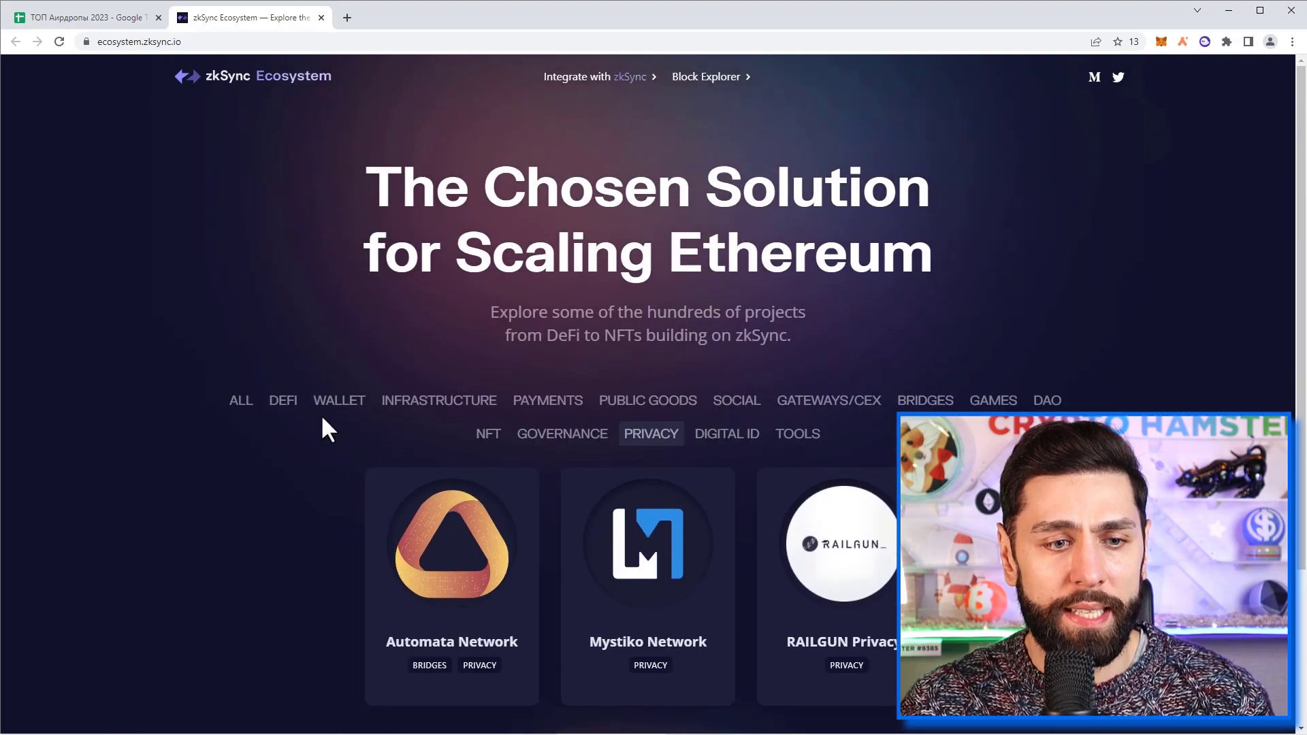
pyautogui.click(281, 405)
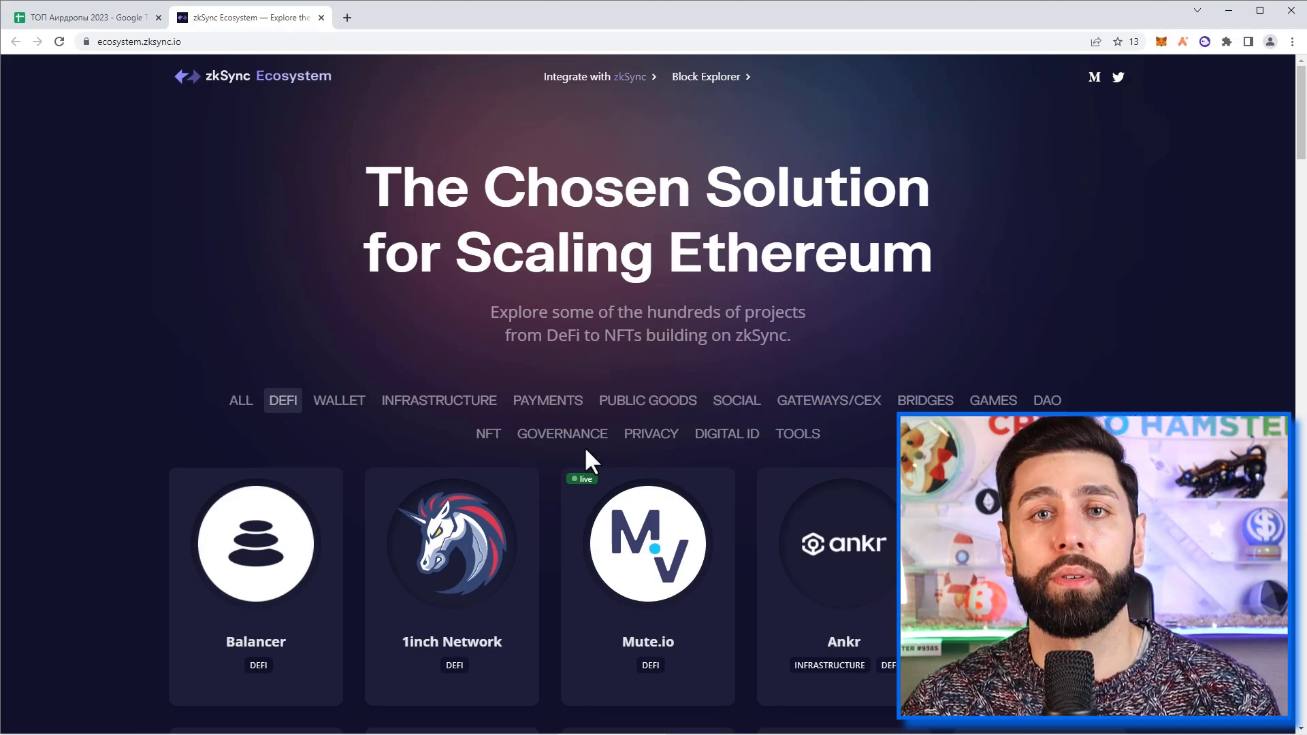
# - Return to the airdrop spreadsheet and review the zkSync tasks, including the official bridge, ZigZag and Crew3 quests
pyautogui.click(84, 19)
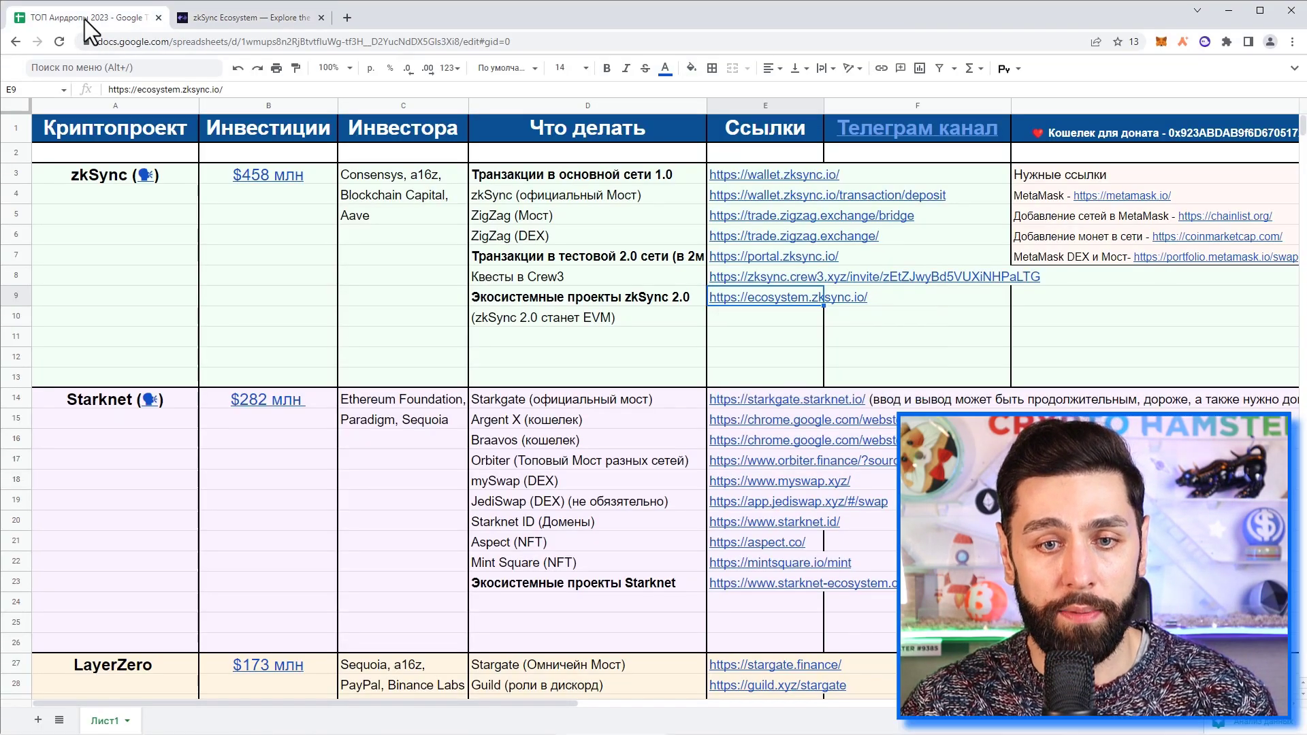
pyautogui.click(602, 364)
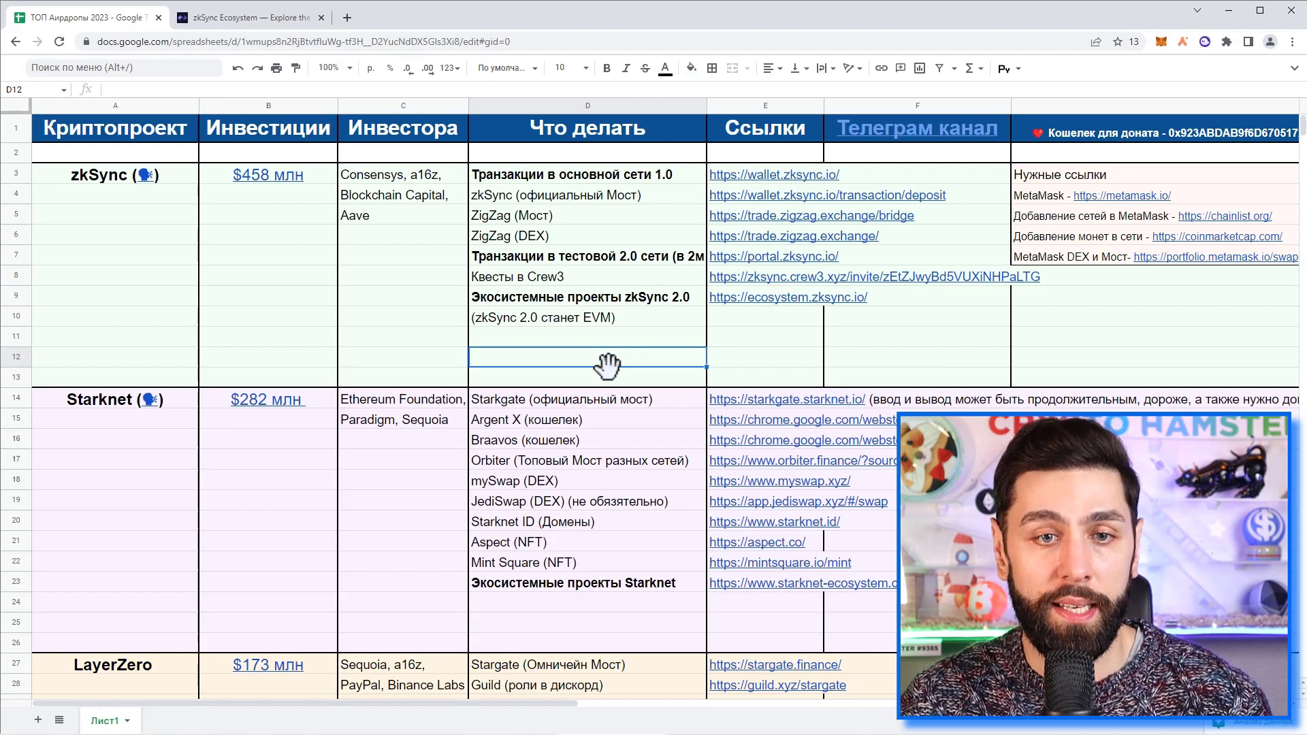
pyautogui.click(607, 239)
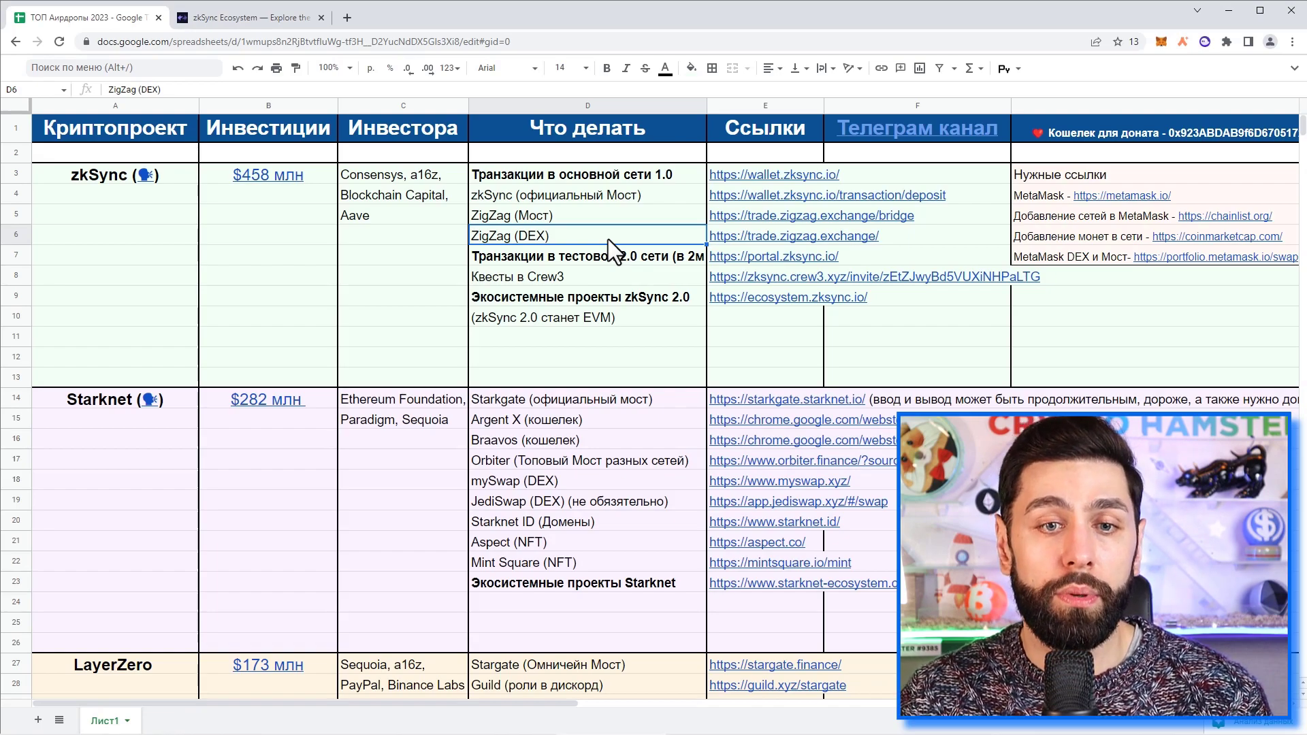
pyautogui.click(677, 199)
pyautogui.click(660, 215)
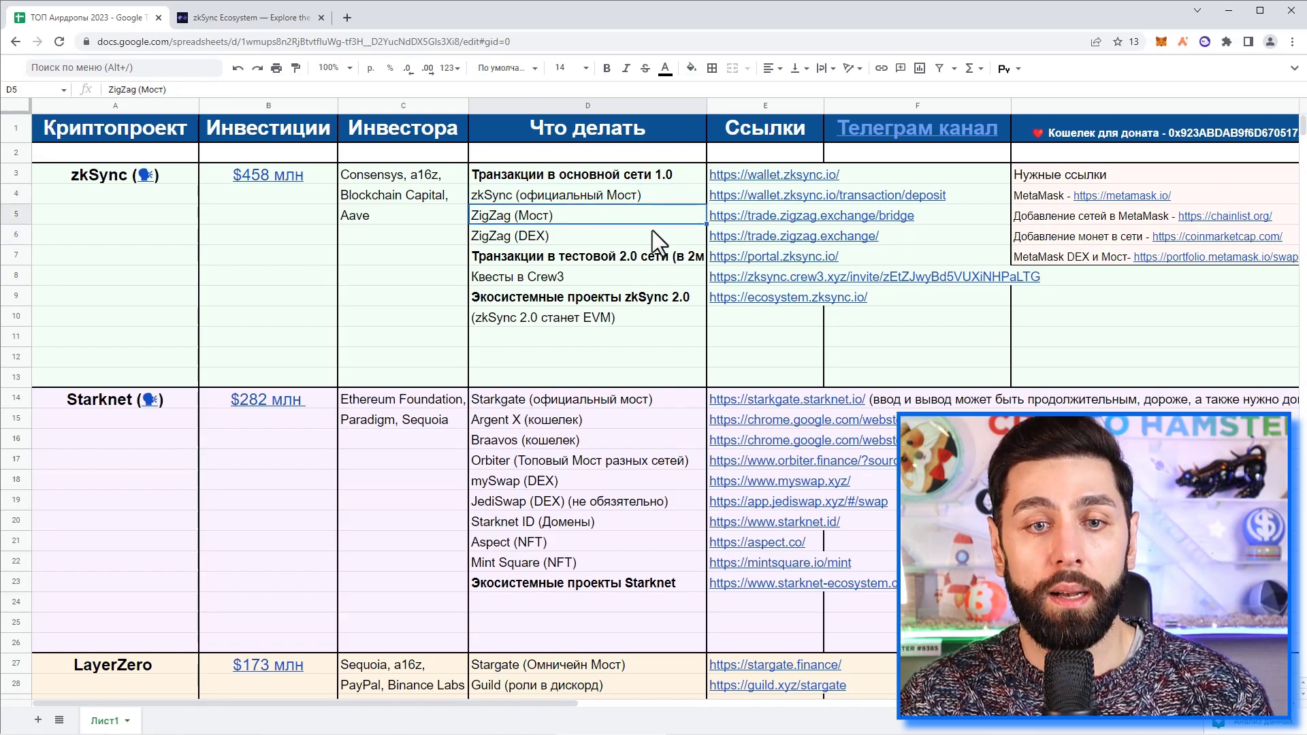
pyautogui.click(562, 279)
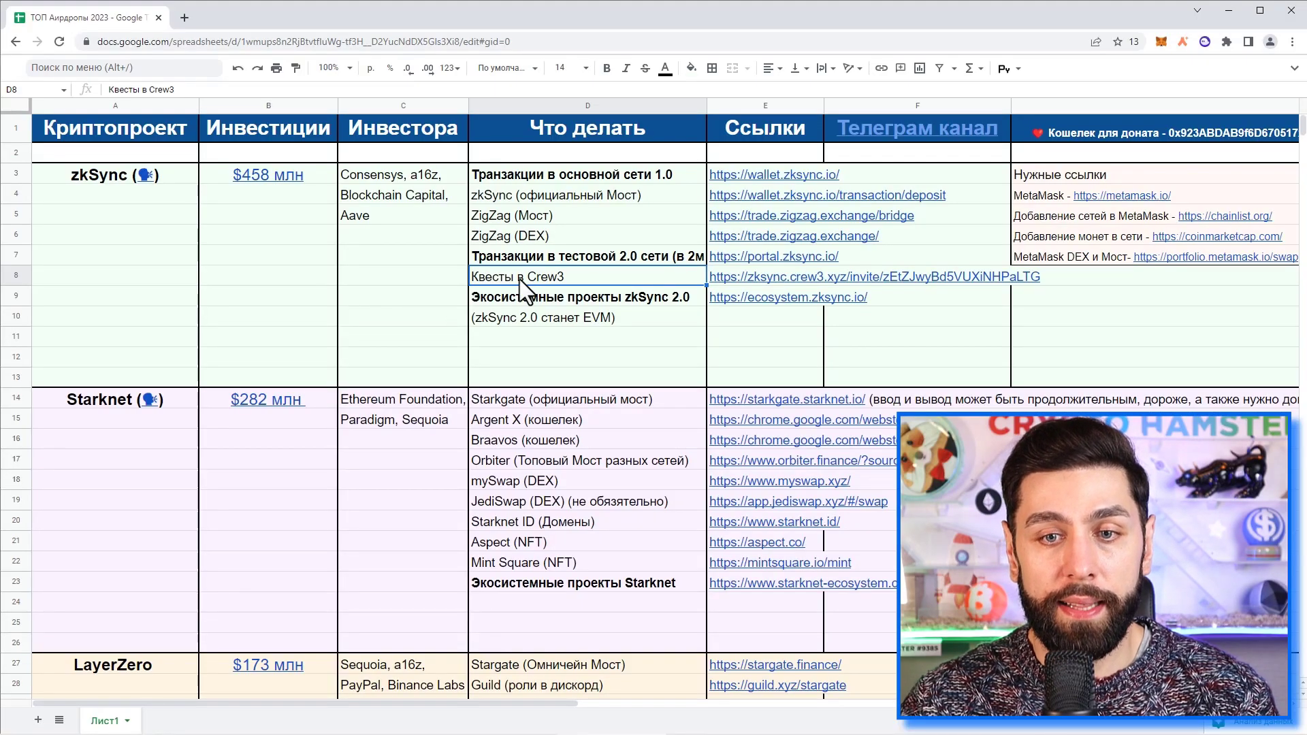
# - Open the zkSync Crew3 invitation page from its link in the spreadsheet's Crew3 quests row
pyautogui.moveTo(733, 277)
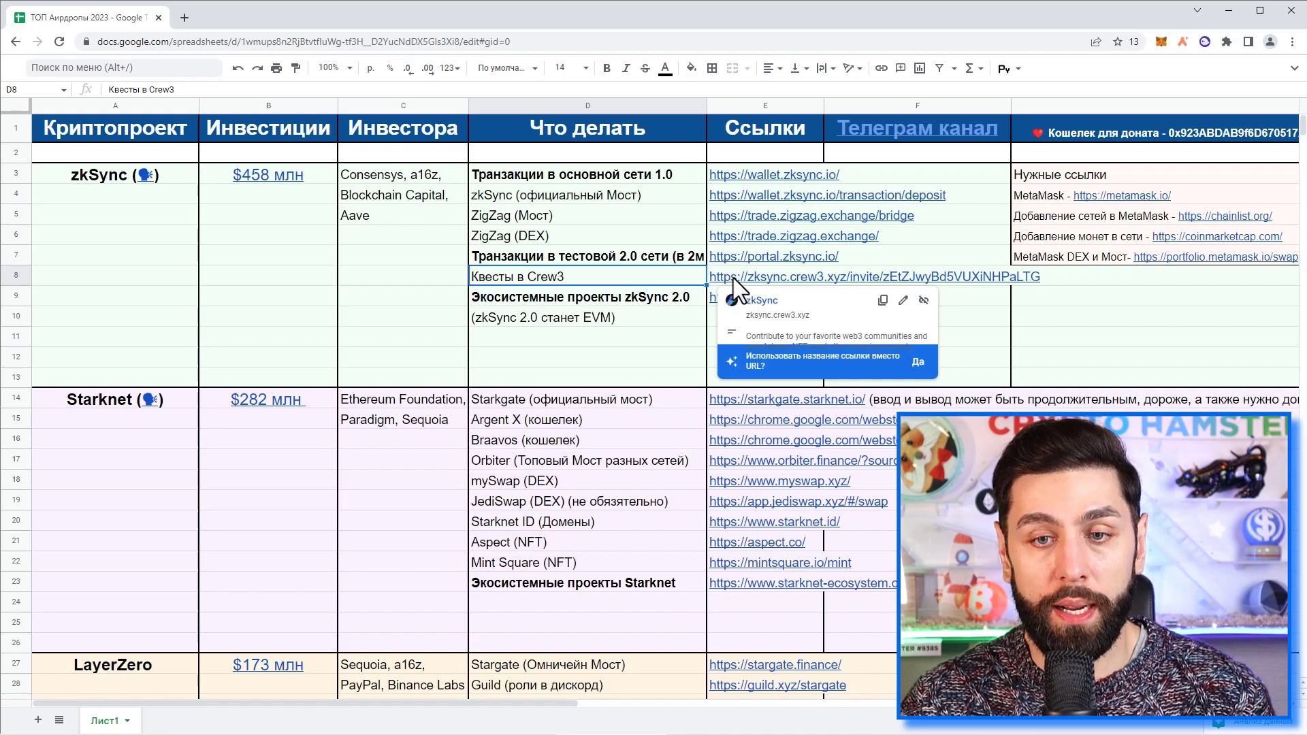
pyautogui.click(733, 278)
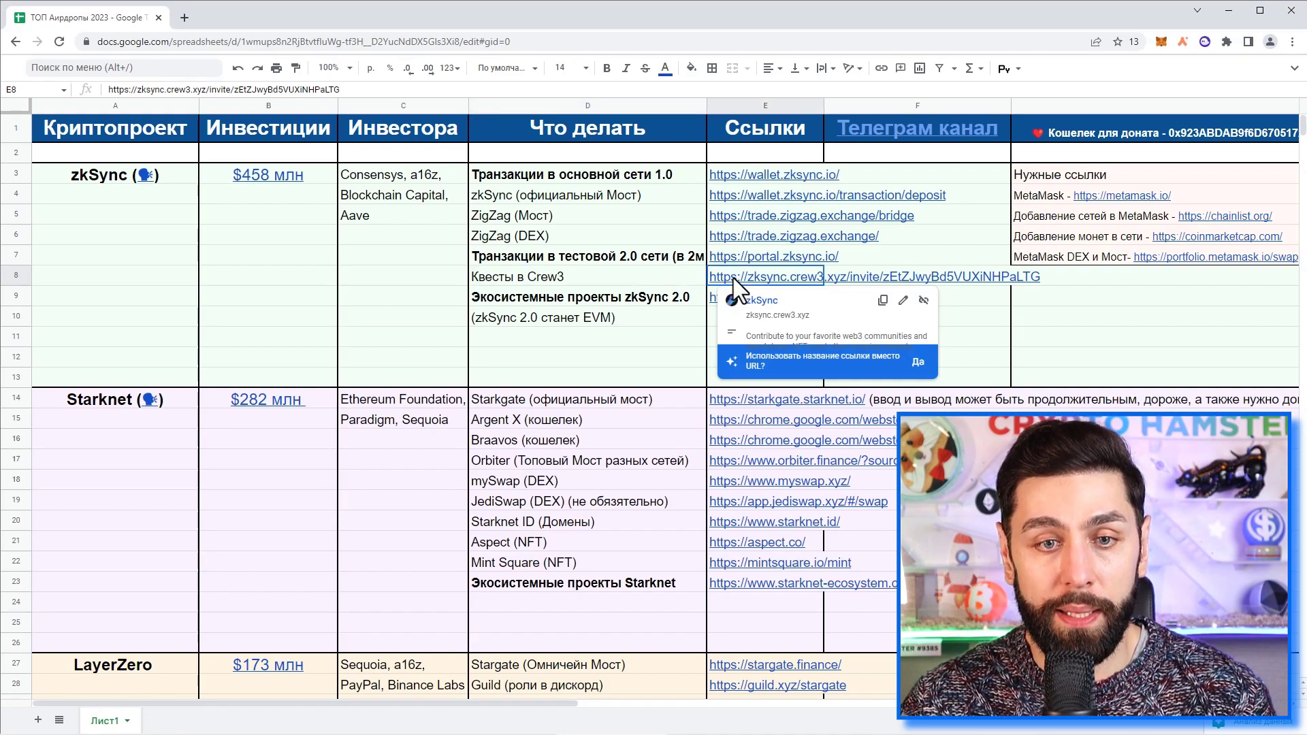
pyautogui.click(560, 282)
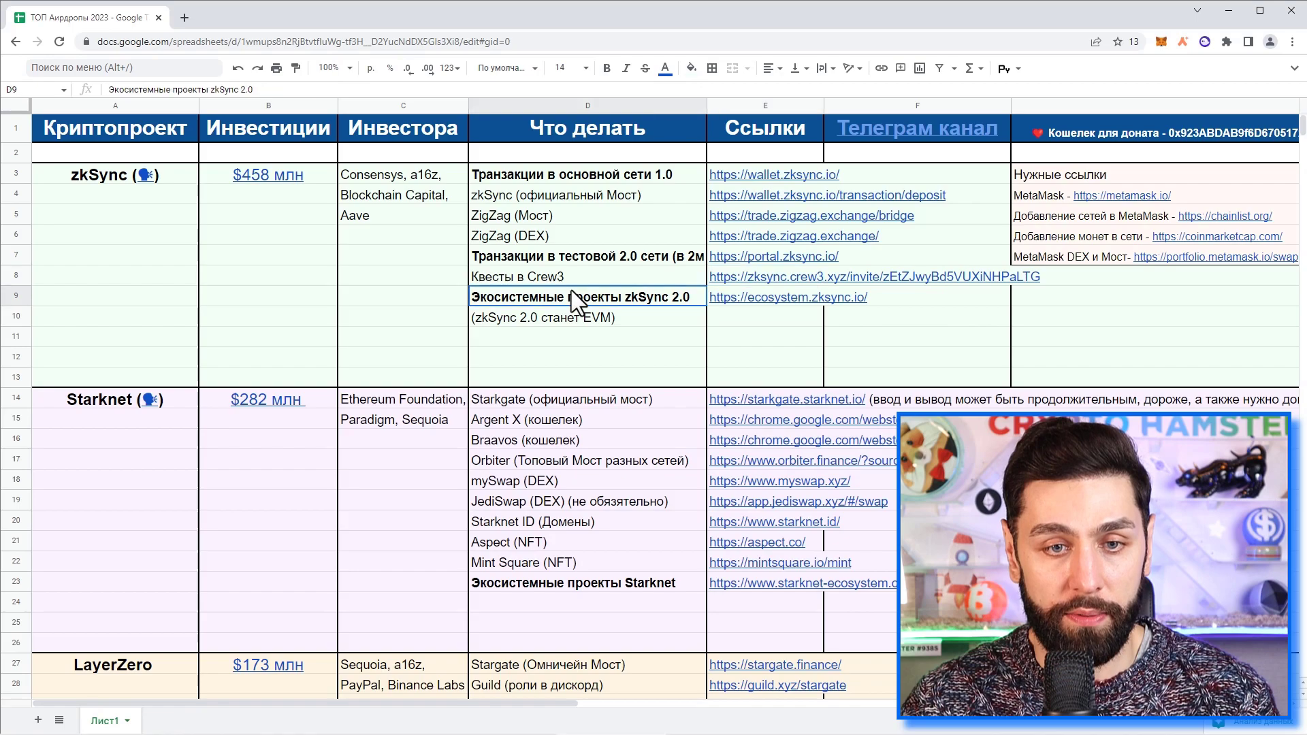
pyautogui.click(733, 279)
pyautogui.click(749, 303)
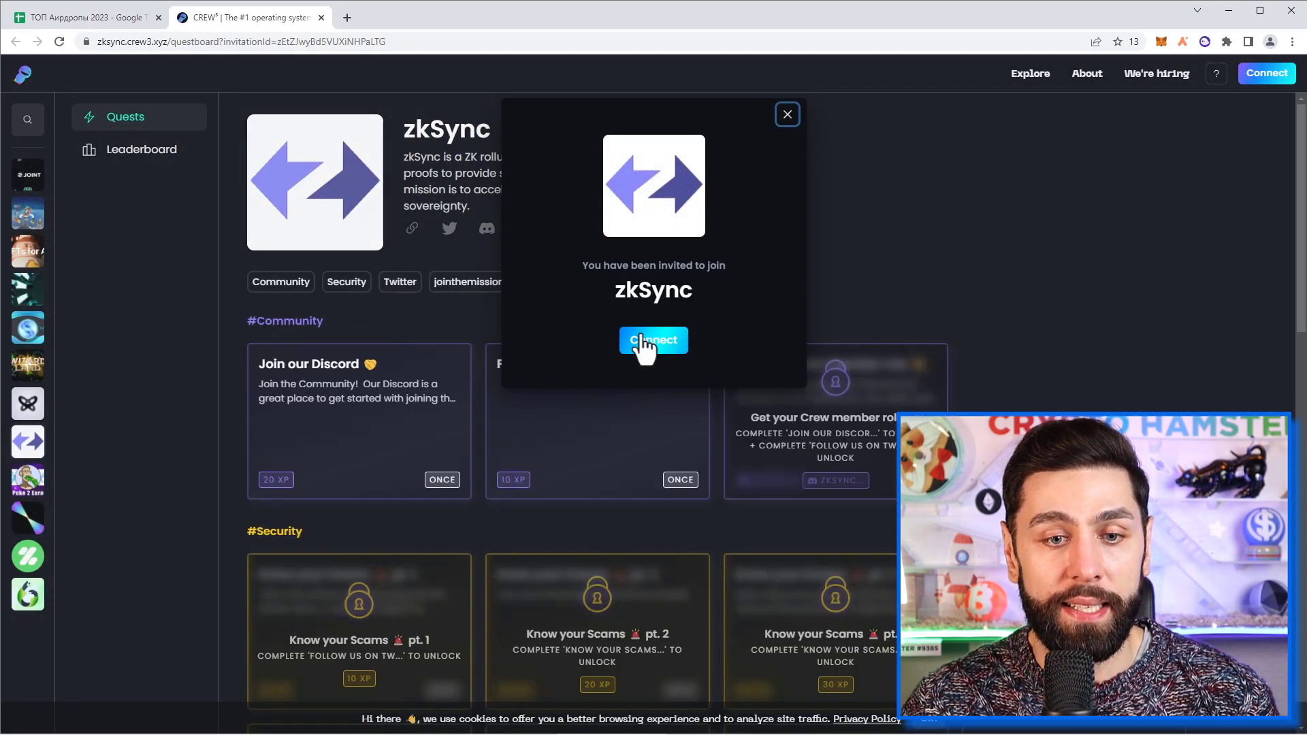
# - Accept the zkSync invitation on Crew3 by connecting MetaMask with Account 1, then return to the quest board
pyautogui.click(641, 340)
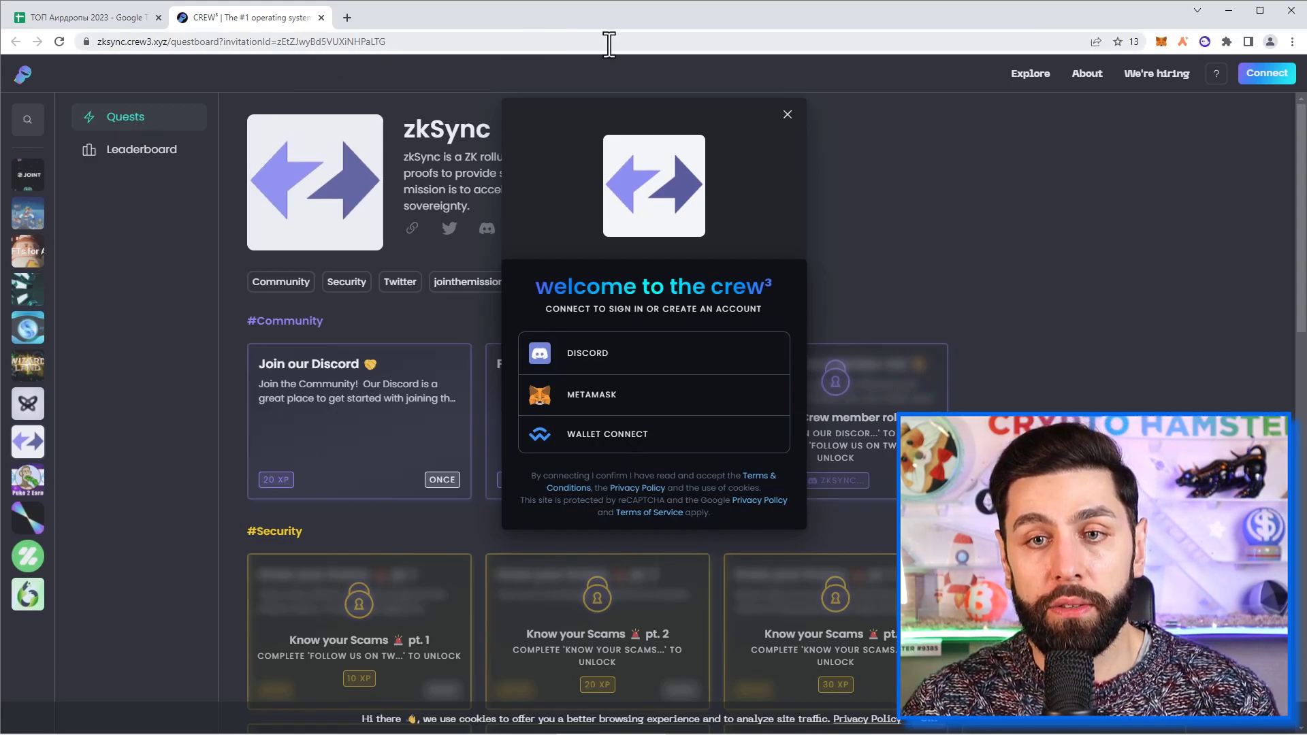
pyautogui.click(591, 399)
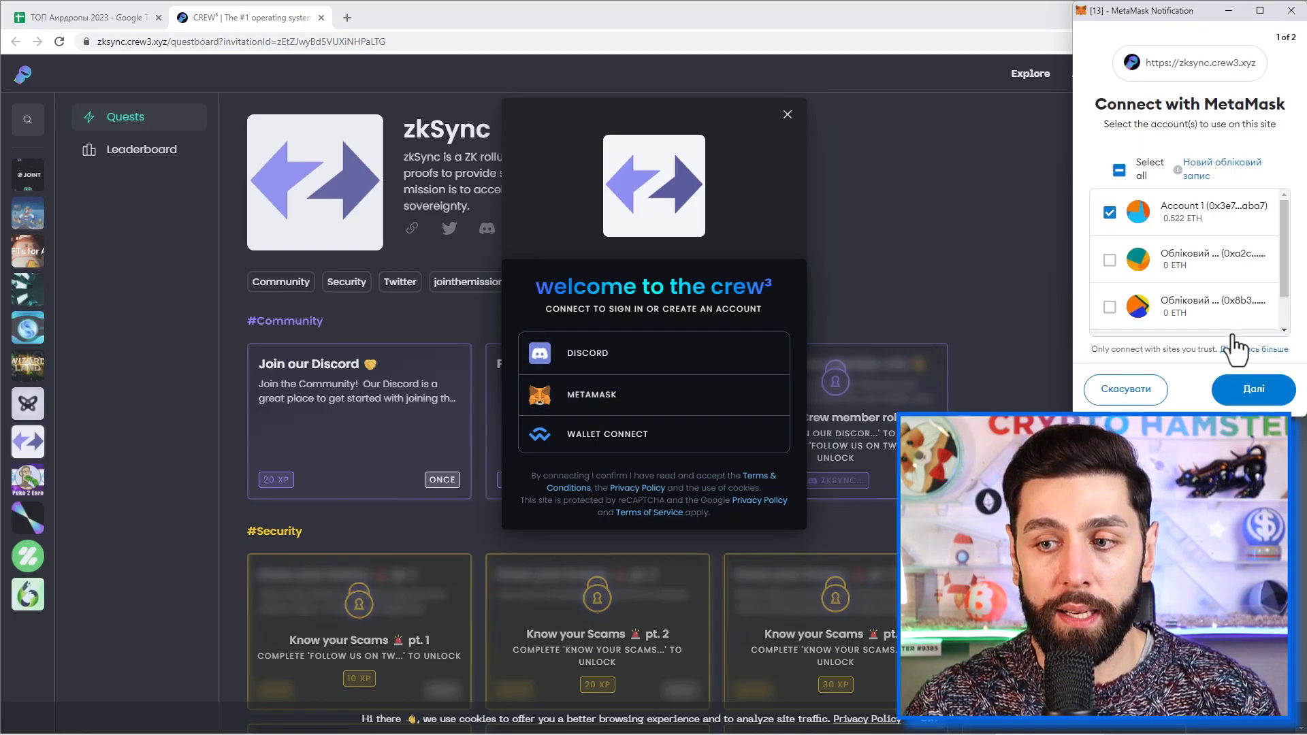
pyautogui.click(1271, 389)
pyautogui.click(1266, 389)
pyautogui.click(91, 23)
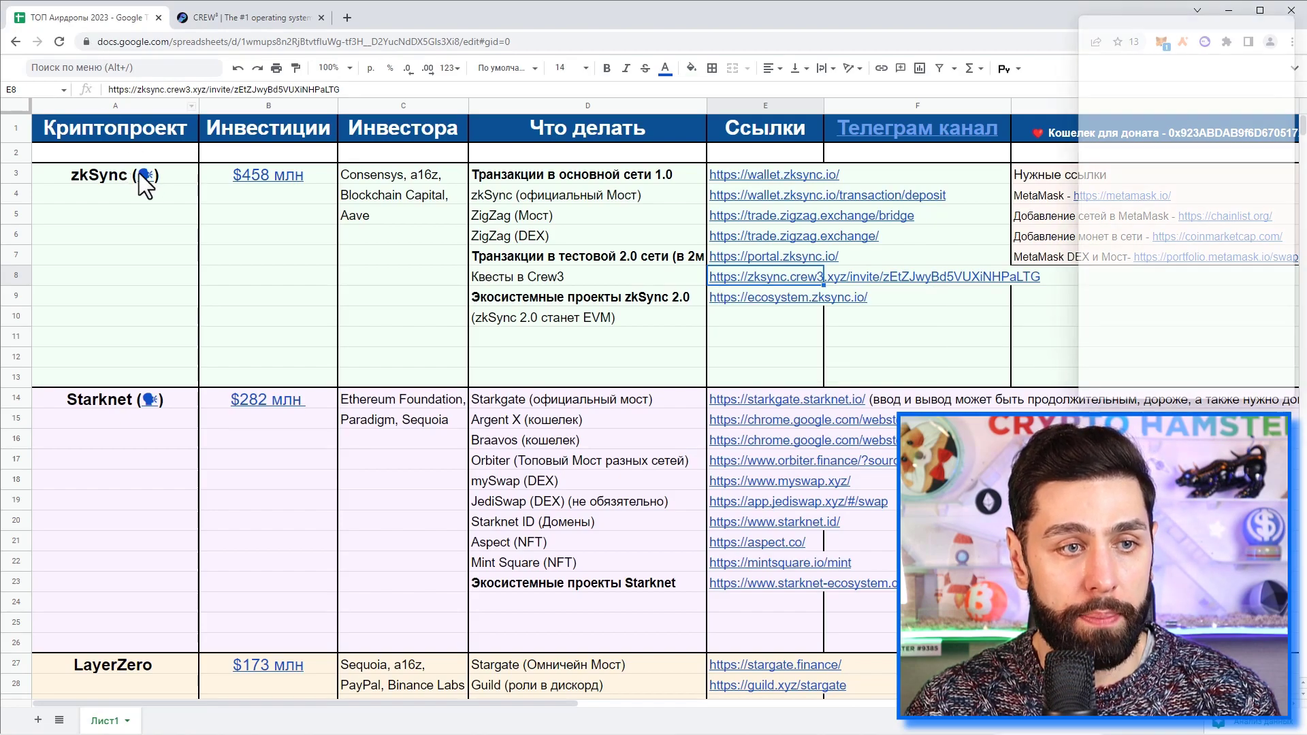
pyautogui.hotkey('ctrl', 'Tab')
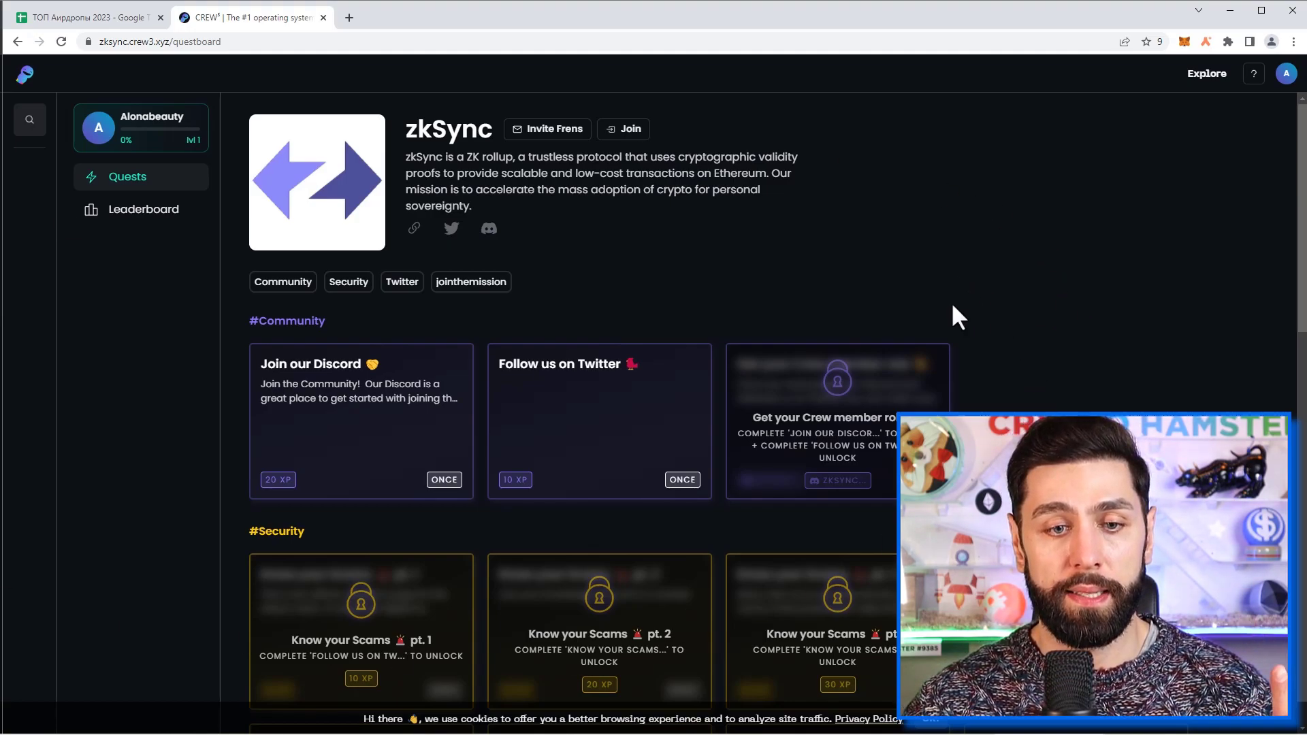
# - Open the "Follow us on Twitter" quest, authorize Crew3 to access the Twitter account and claim the reward
pyautogui.click(599, 435)
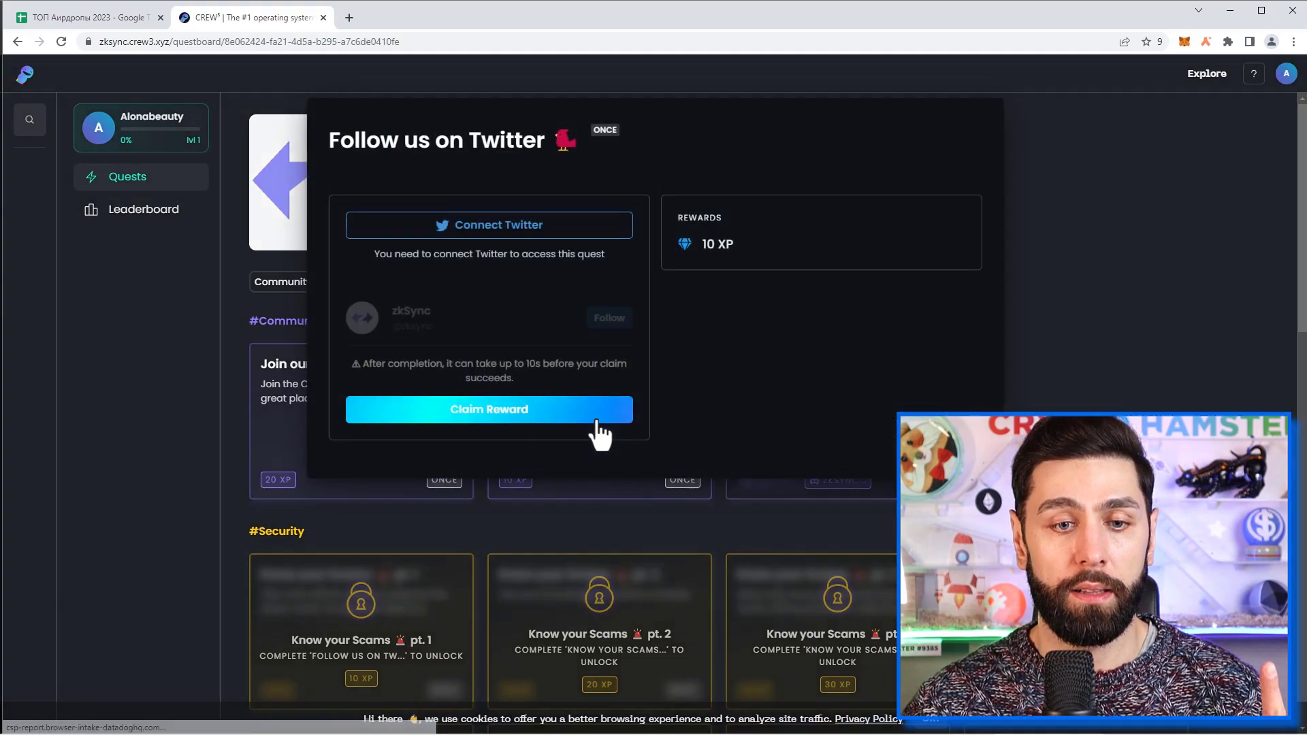
pyautogui.click(505, 235)
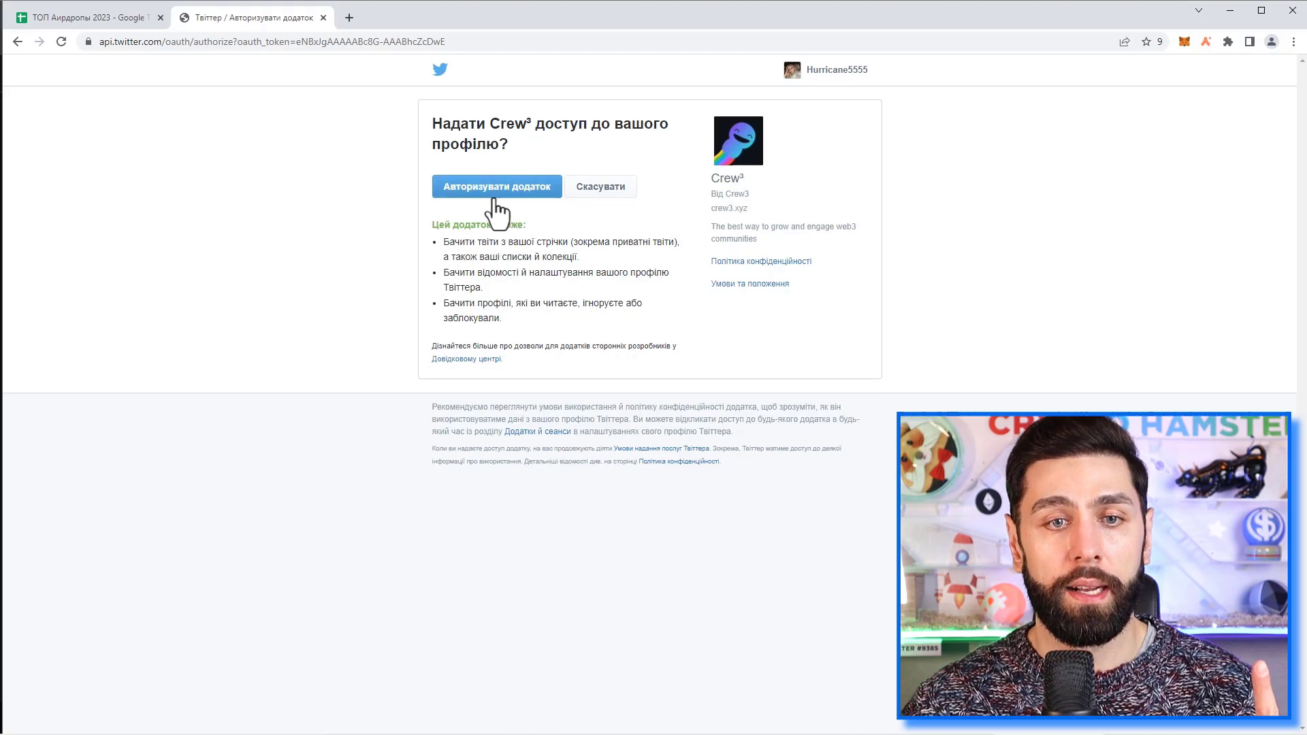
pyautogui.click(495, 201)
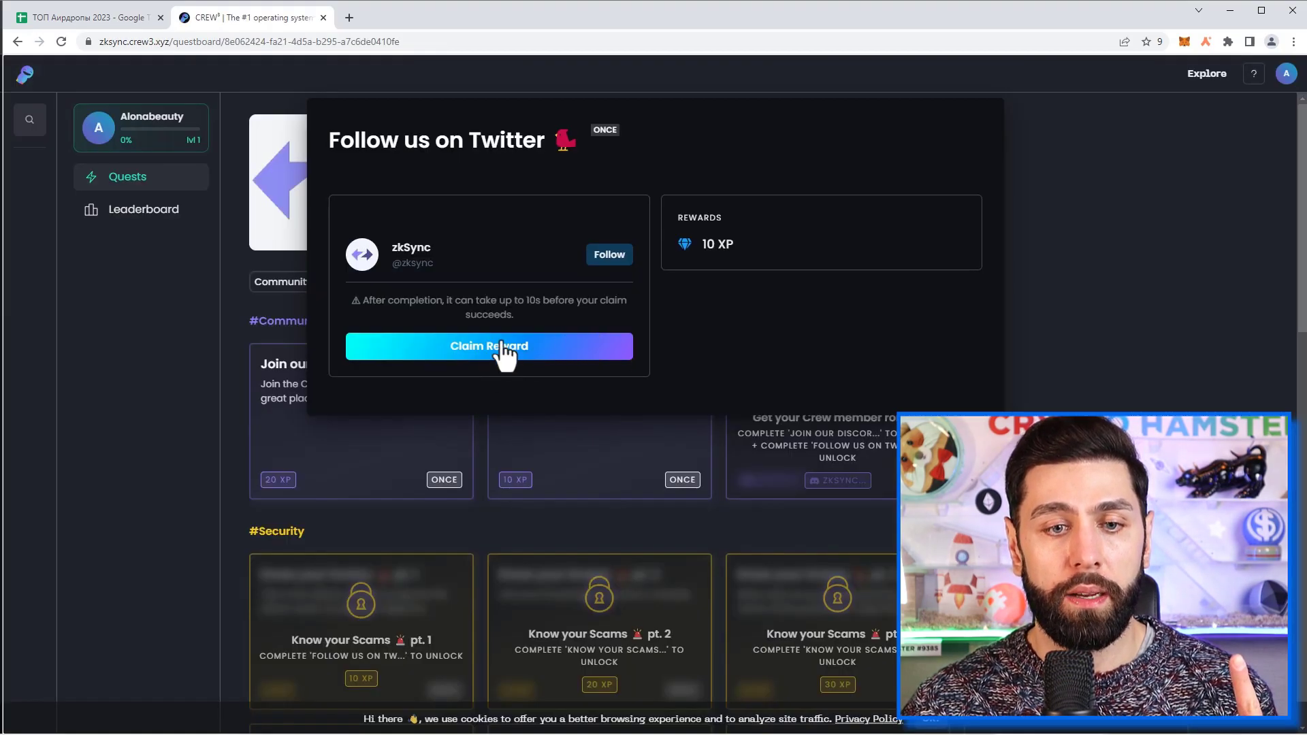
pyautogui.click(503, 344)
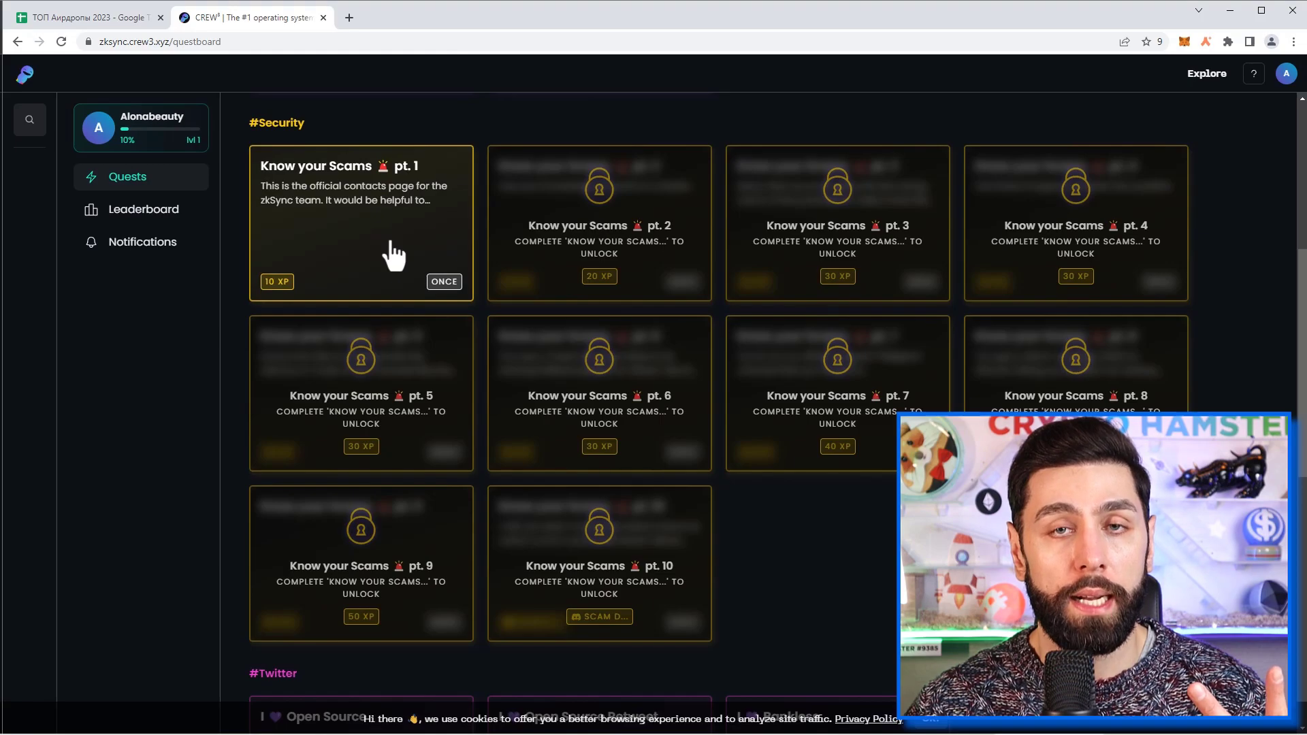
# - Open the "Know your Scams pt. 1" security quest and claim its reward
pyautogui.click(393, 255)
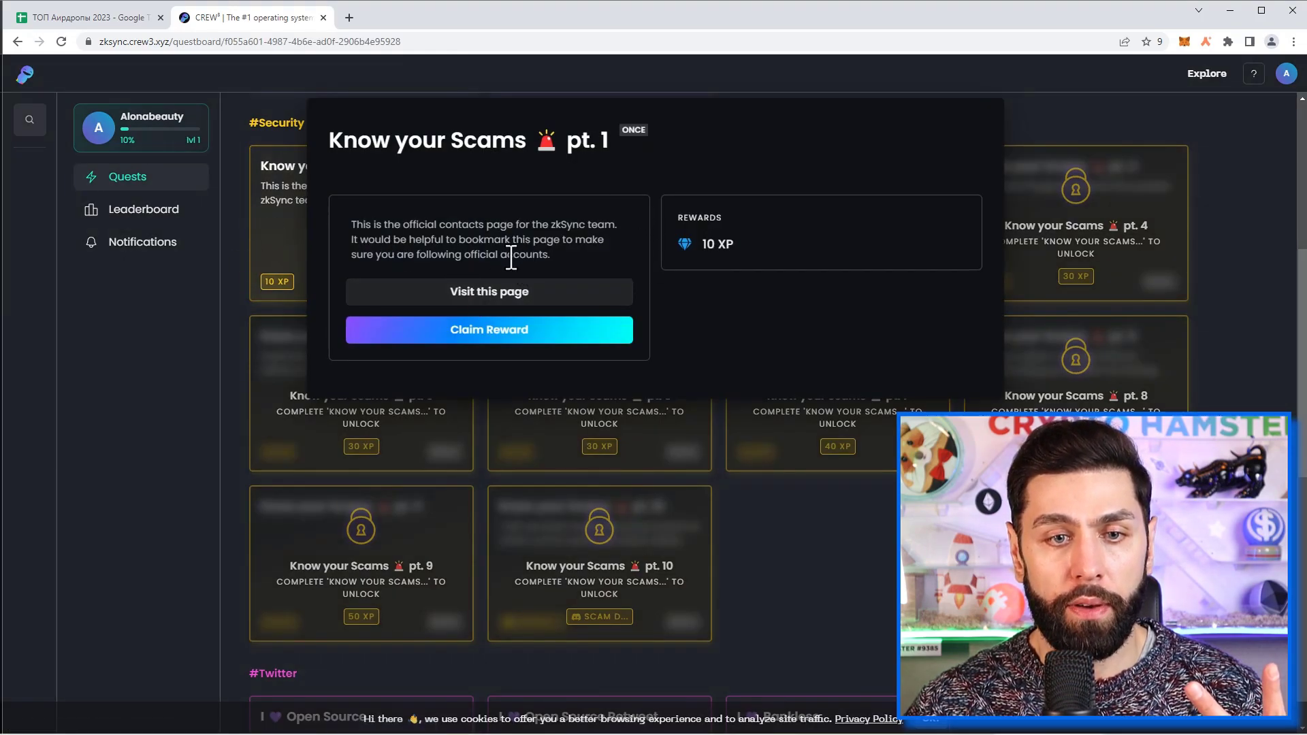
pyautogui.click(495, 334)
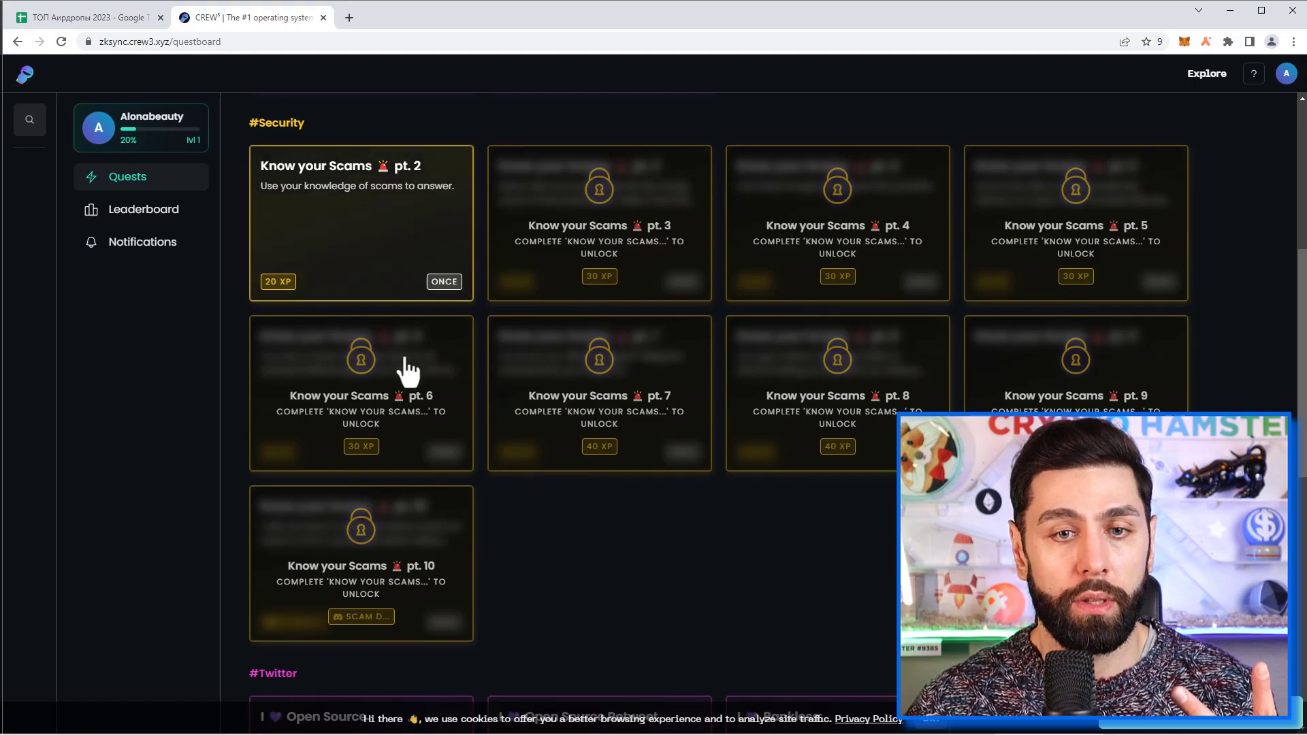
pyautogui.scroll(3, 458, 452)
pyautogui.scroll(-3, 469, 436)
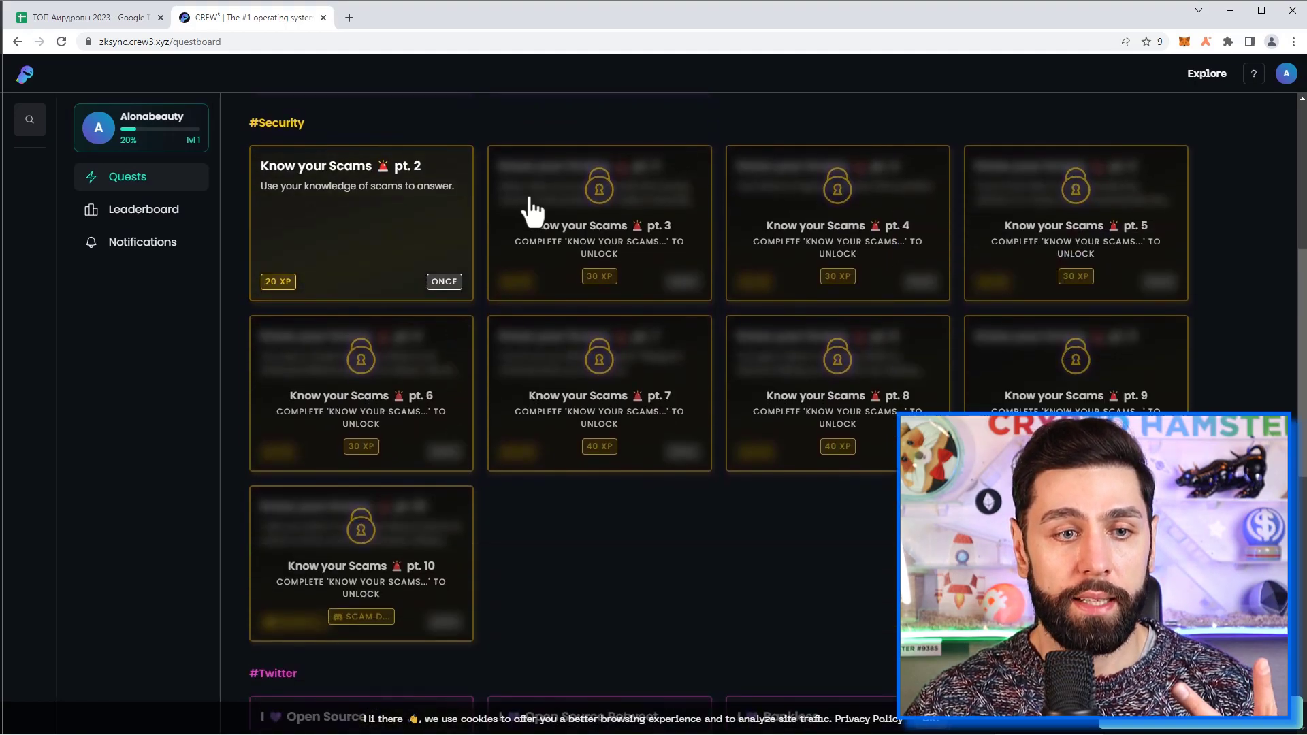